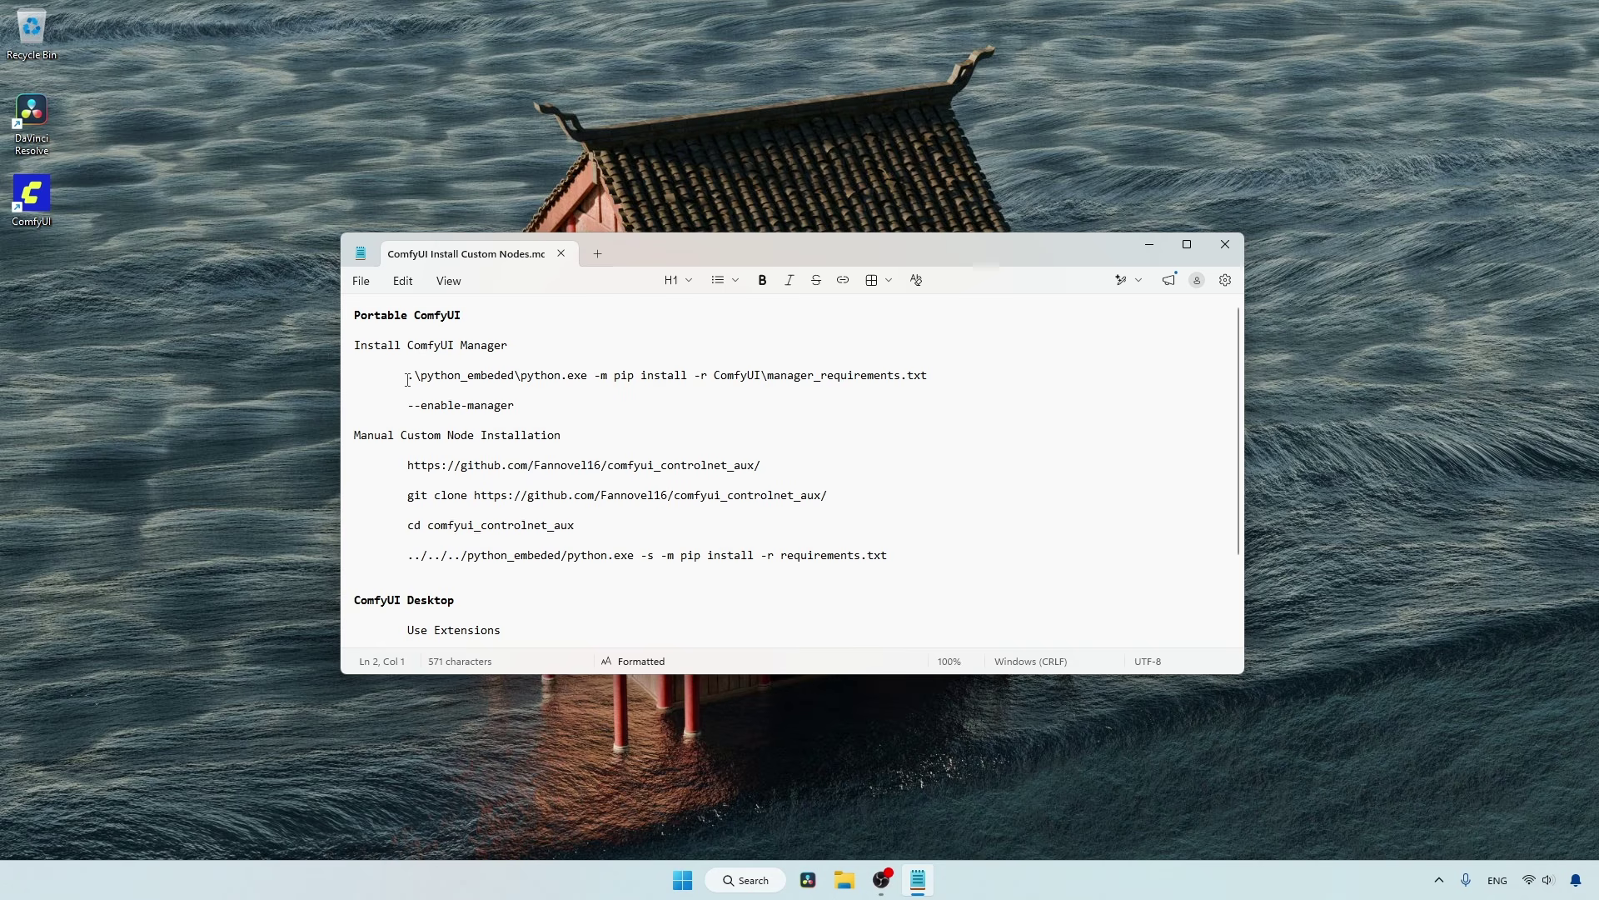
Step: Copy the ComfyUI Manager requirements install command from the notes and open a terminal in the Downloads\ComfyUI_windows_portable folder
left_click_drag(407, 379, 946, 372)
key("ctrl+c")
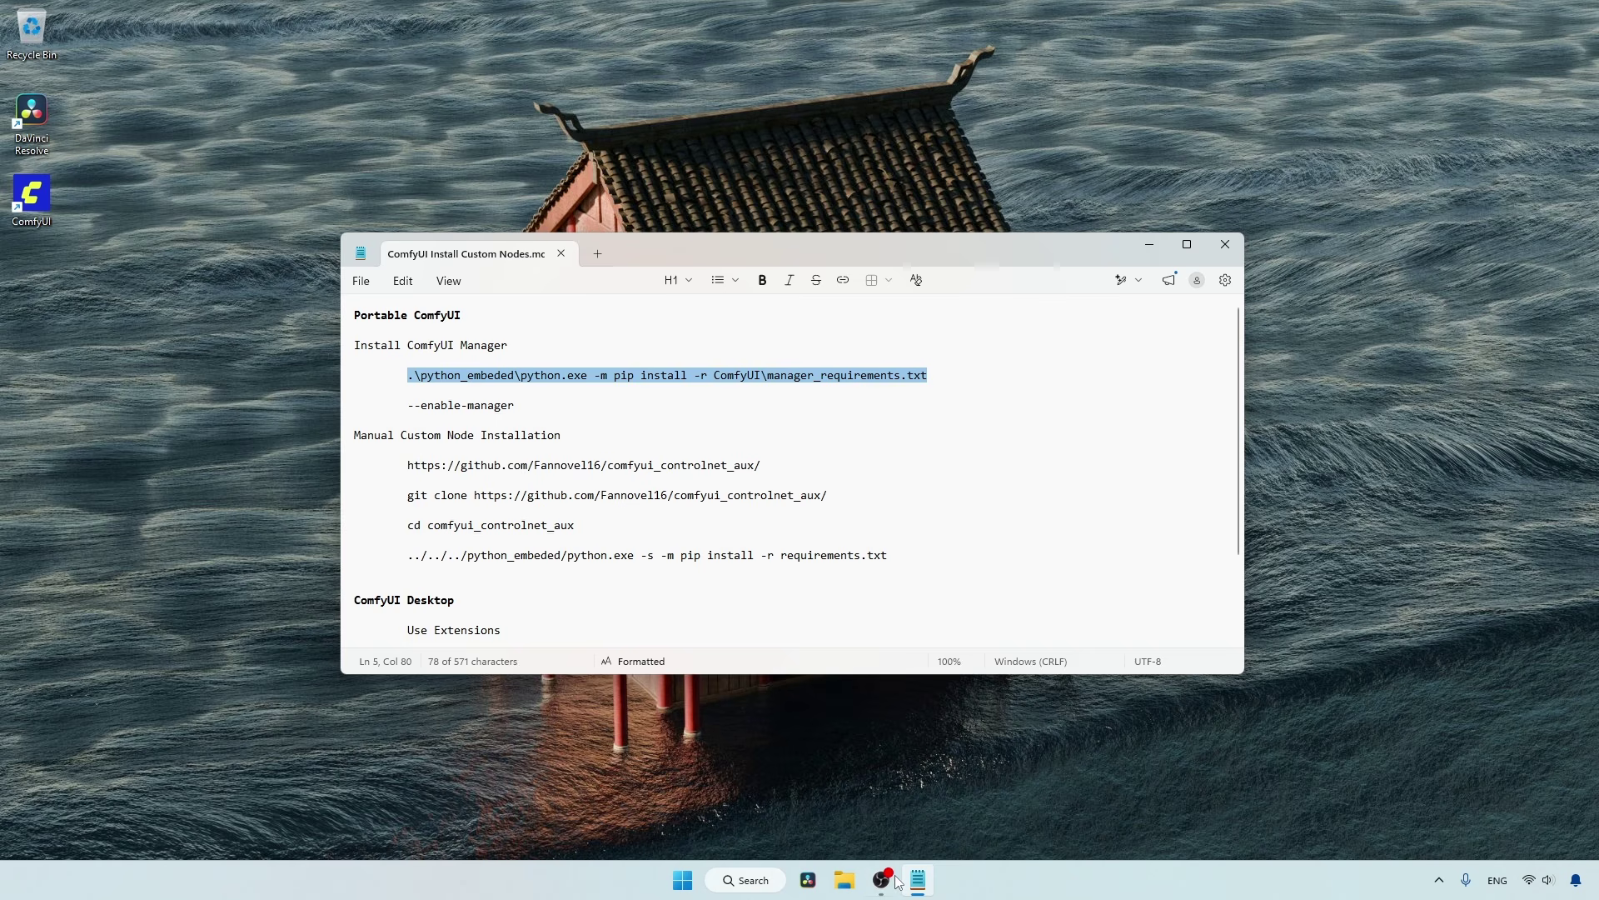
left_click(844, 879)
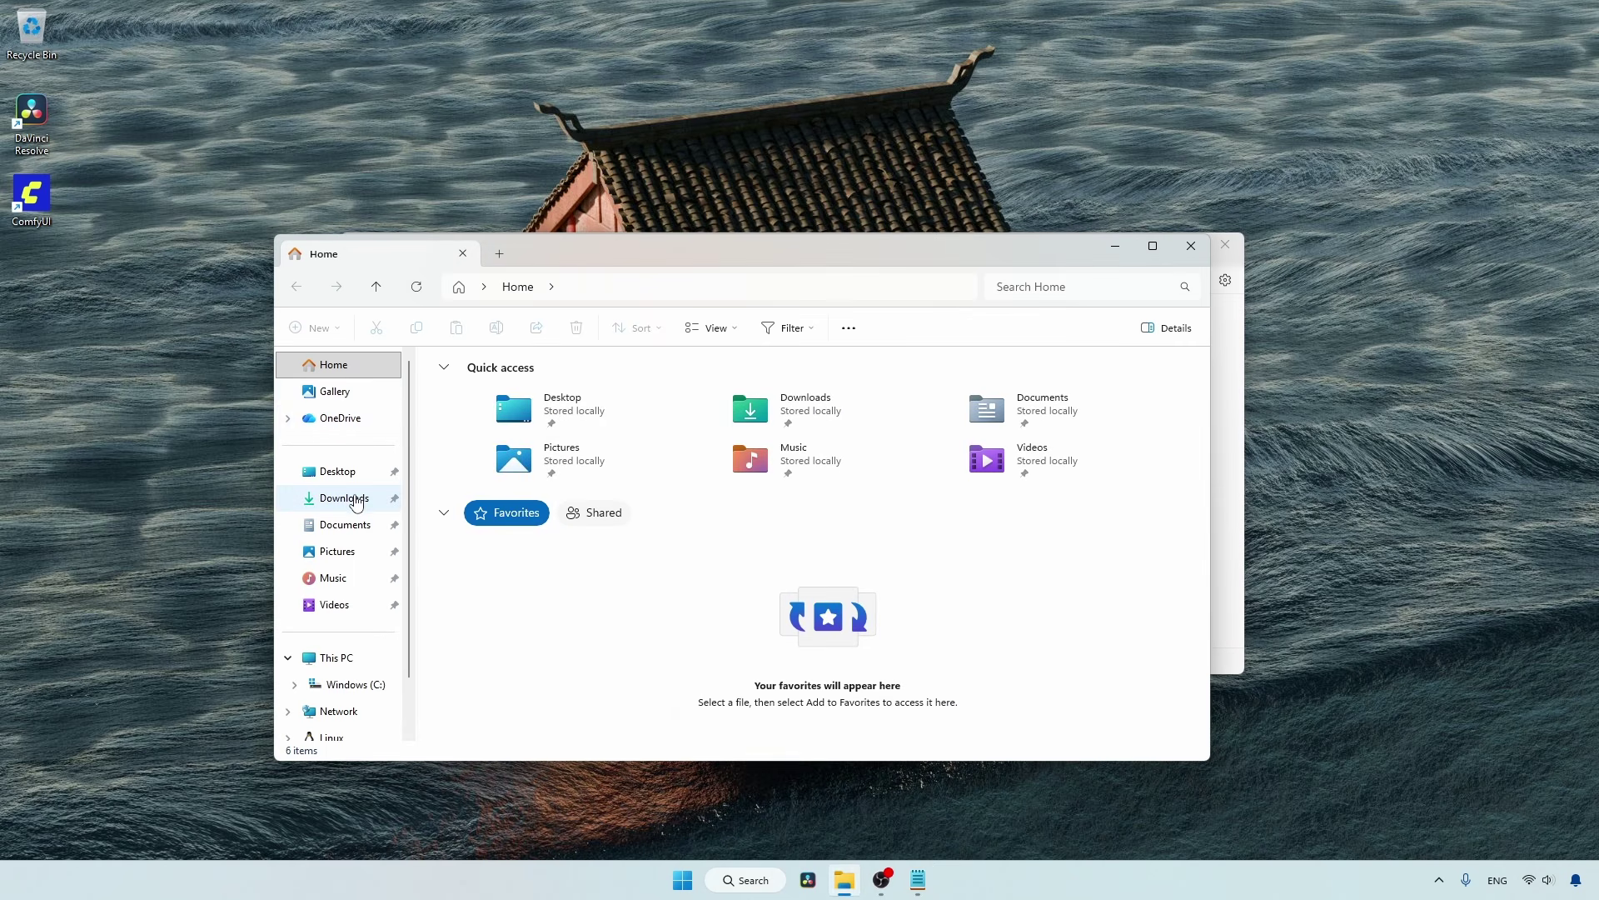
left_click(344, 497)
left_click(458, 398)
double_click(457, 397)
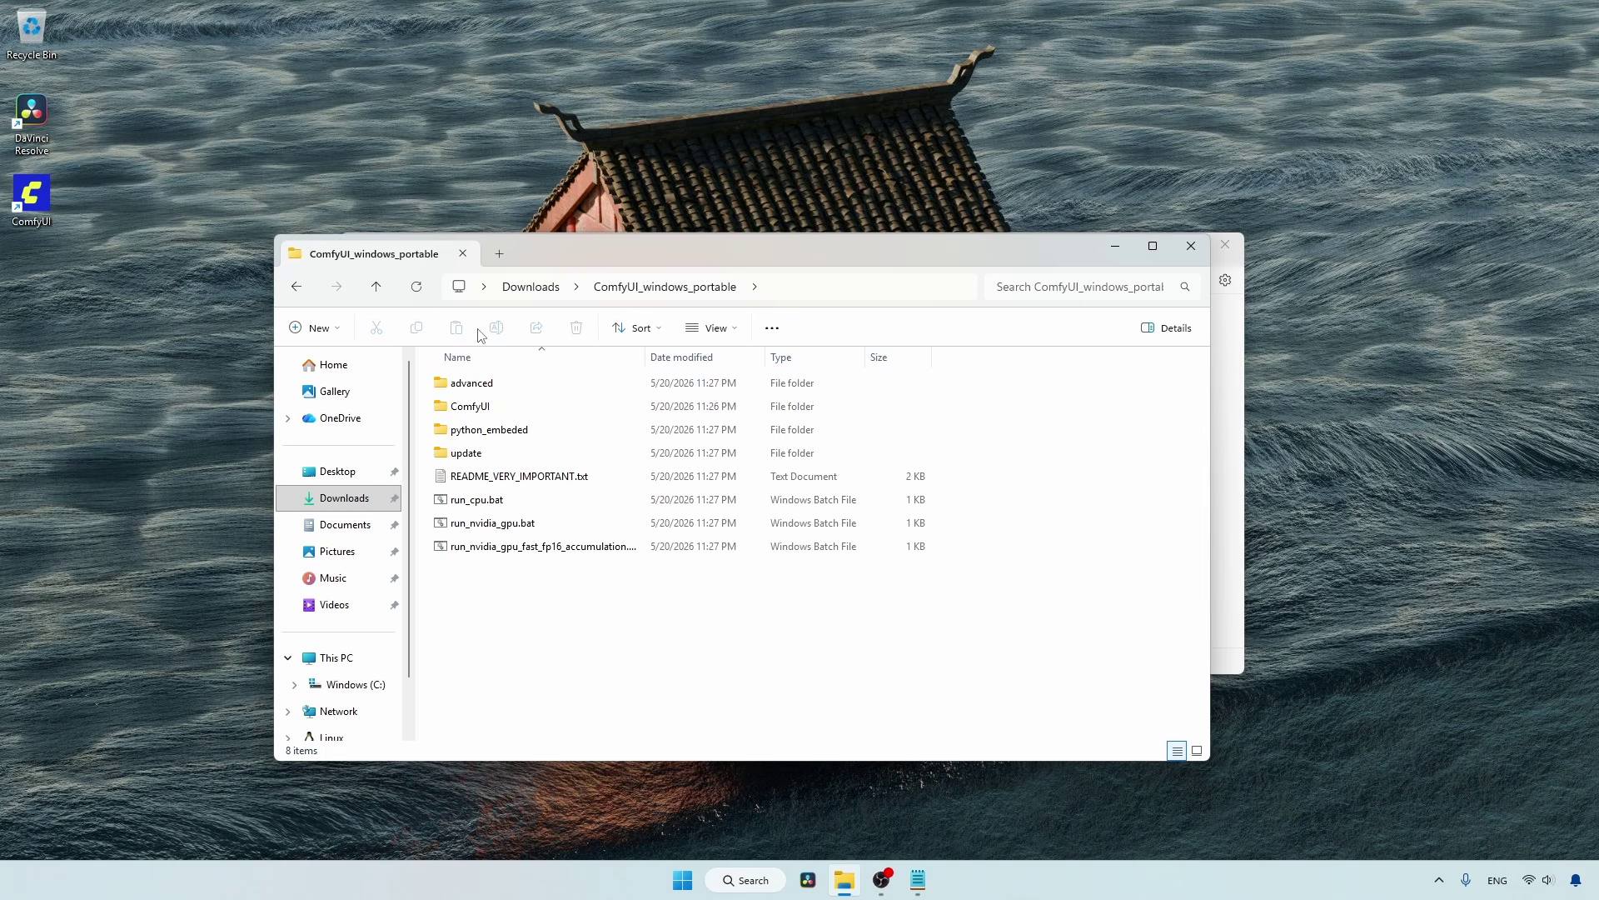
right_click(689, 605)
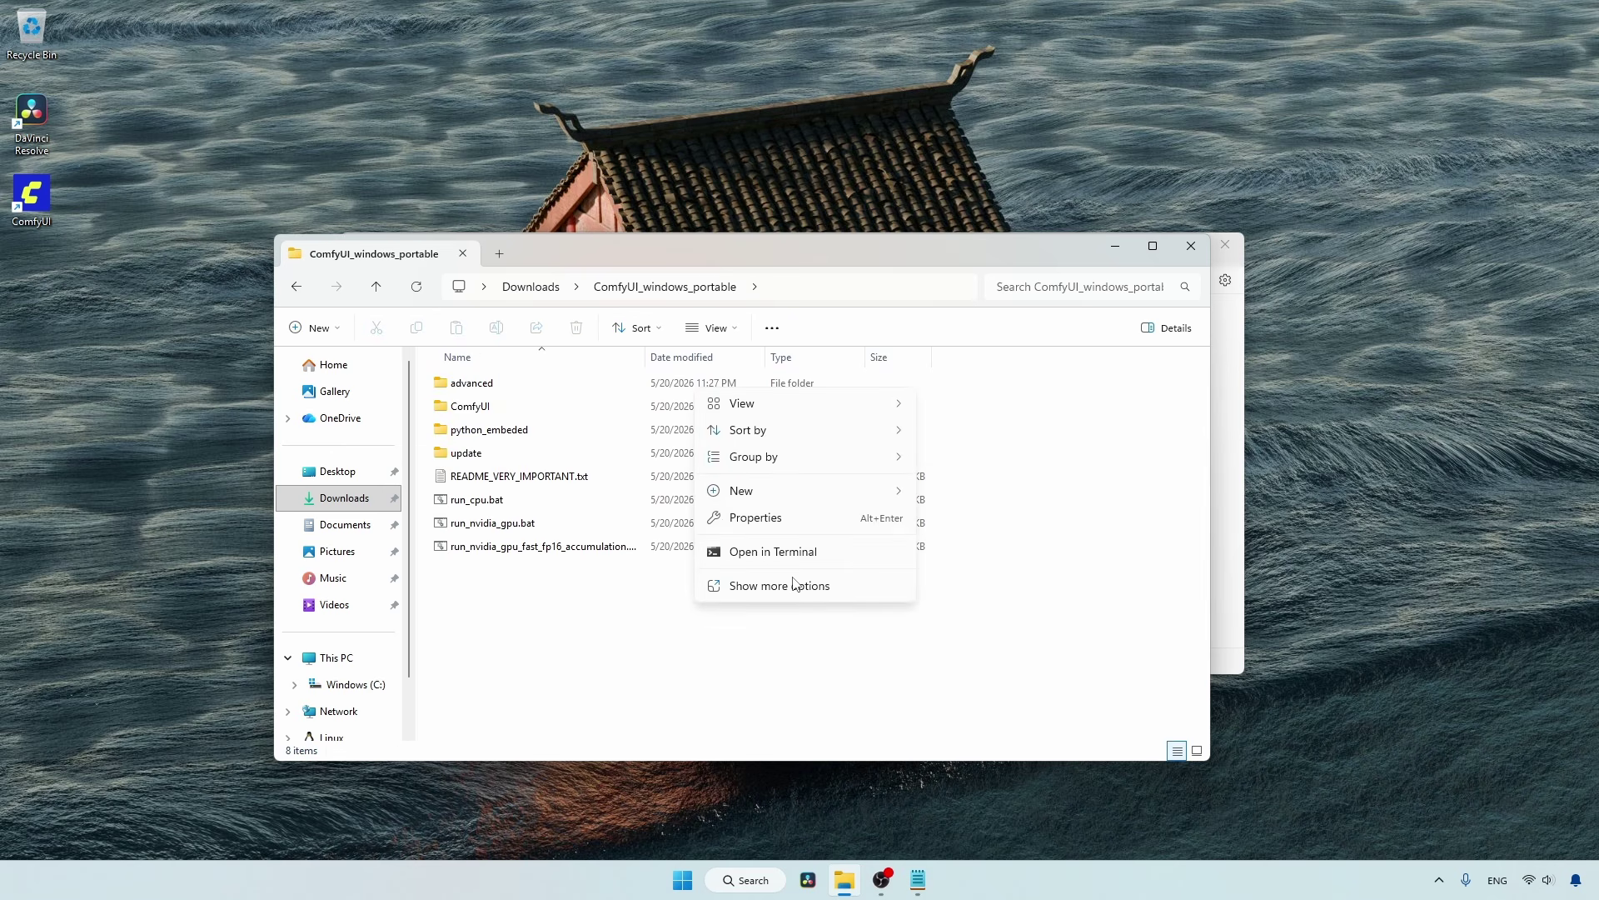
left_click(798, 553)
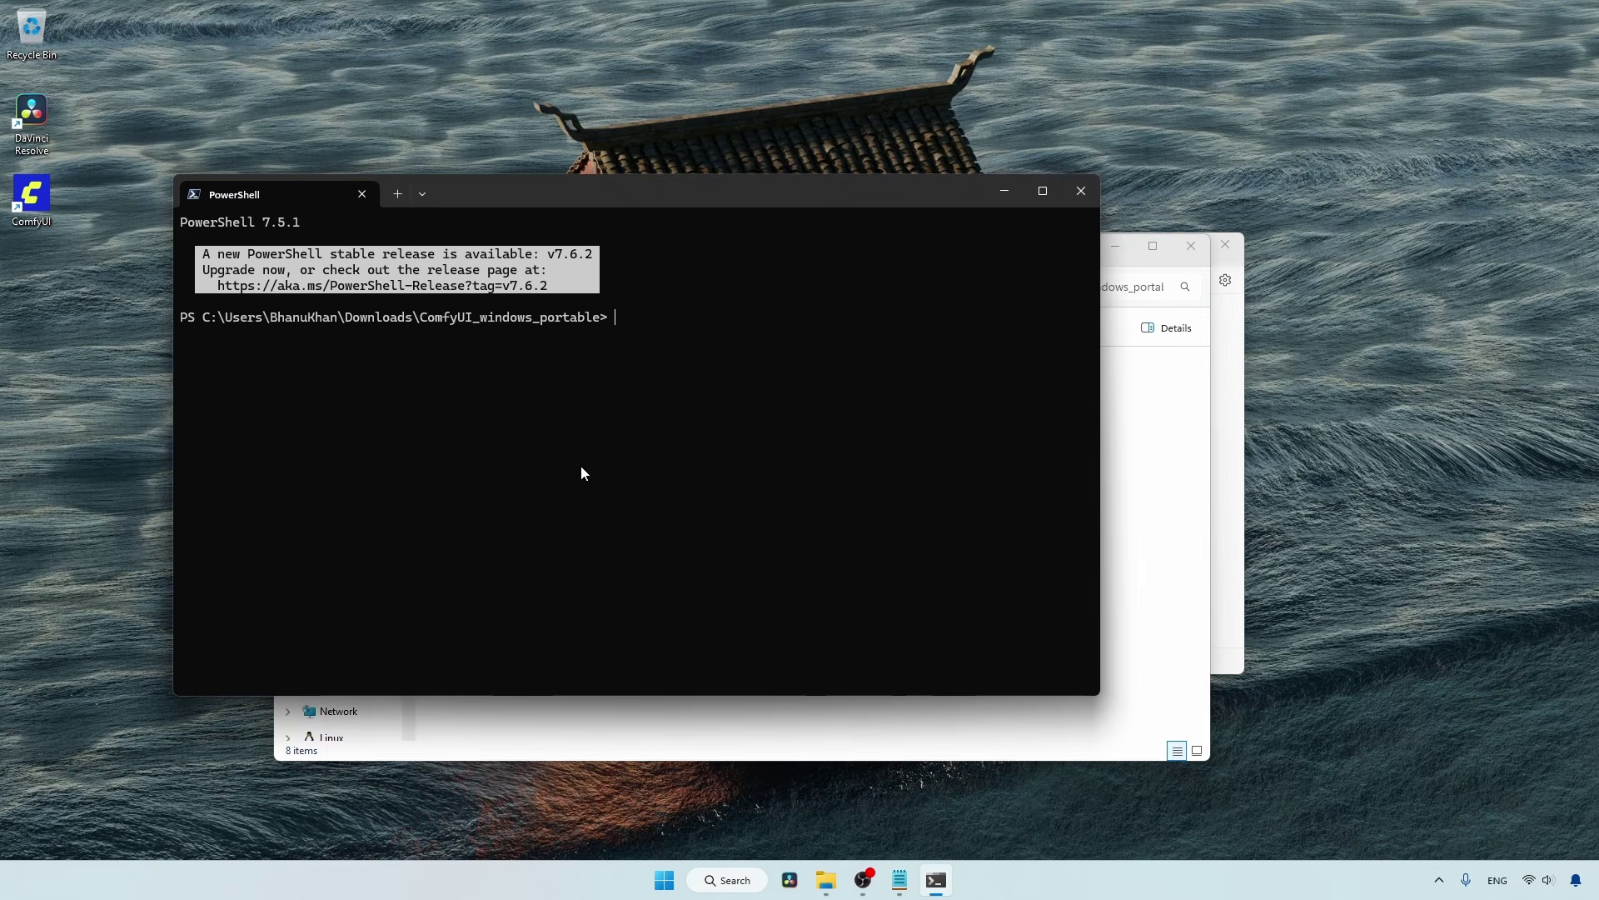
Step: Run .\python_embeded\python.exe -m pip install -r ComfyUI\manager_requirements.txt in the terminal, then exit it
key("ctrl+v")
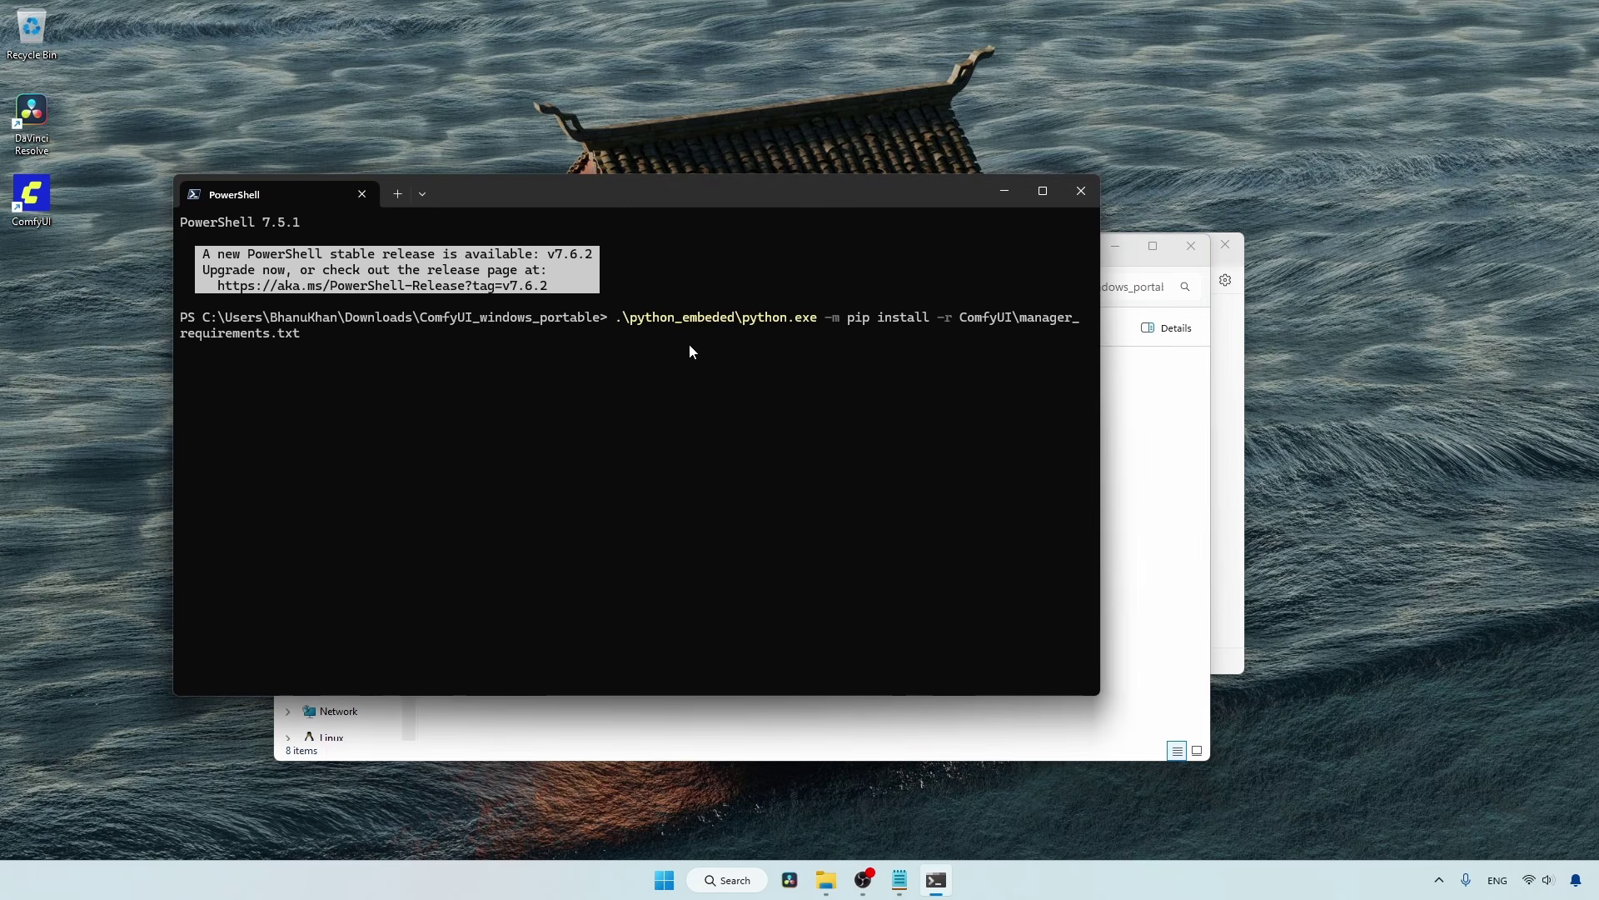
left_click_drag(616, 320, 304, 341)
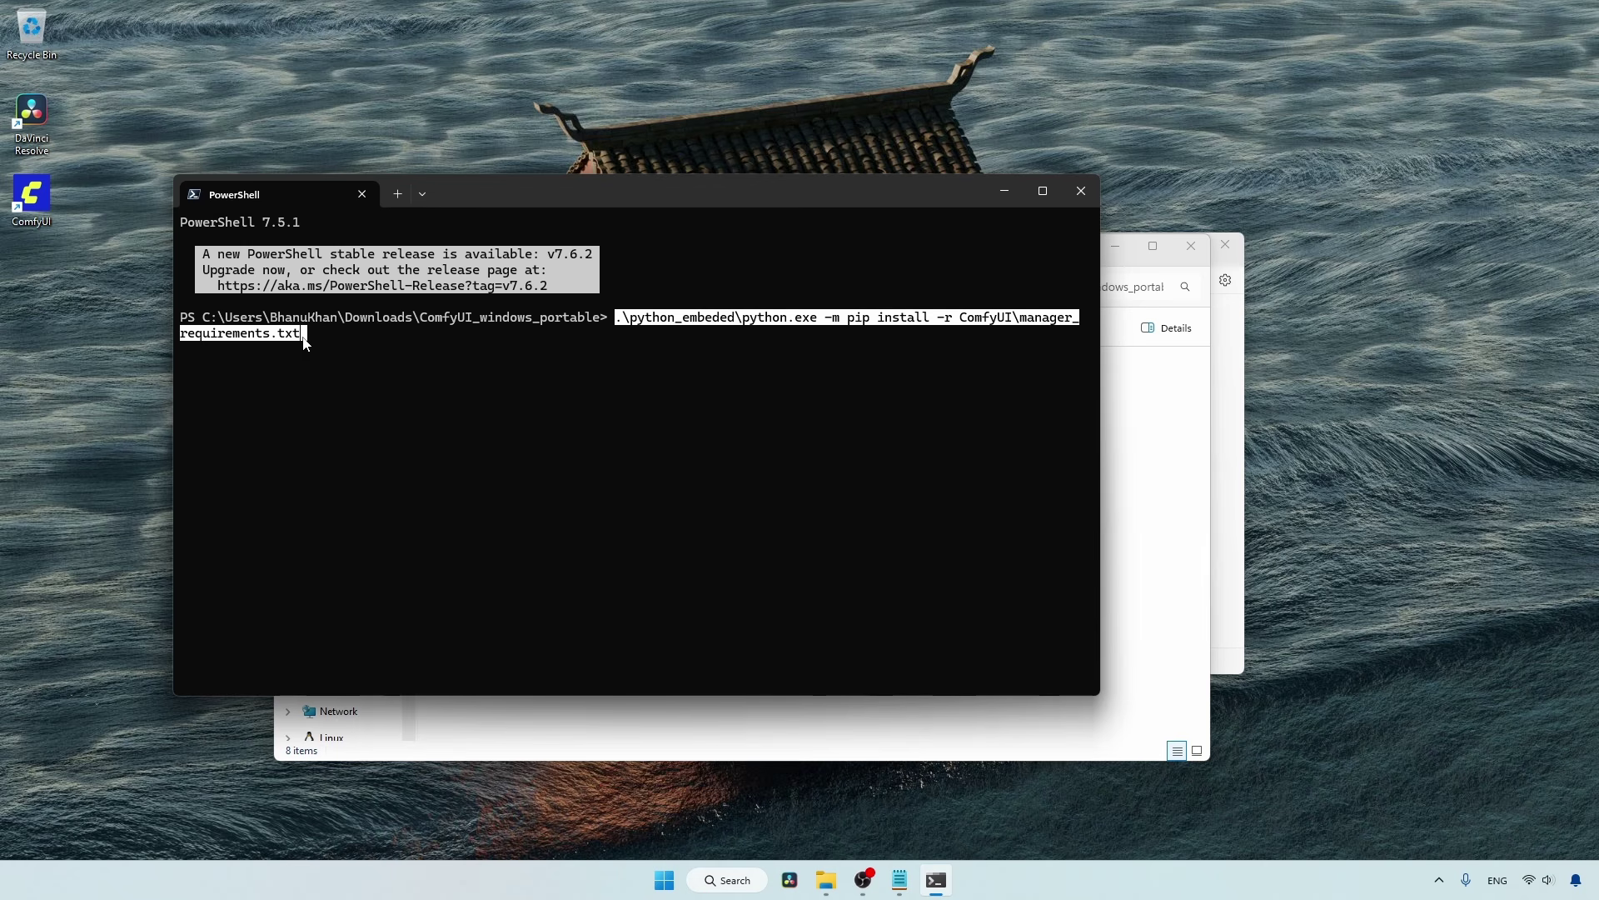
key("ctrl+c")
key("Return")
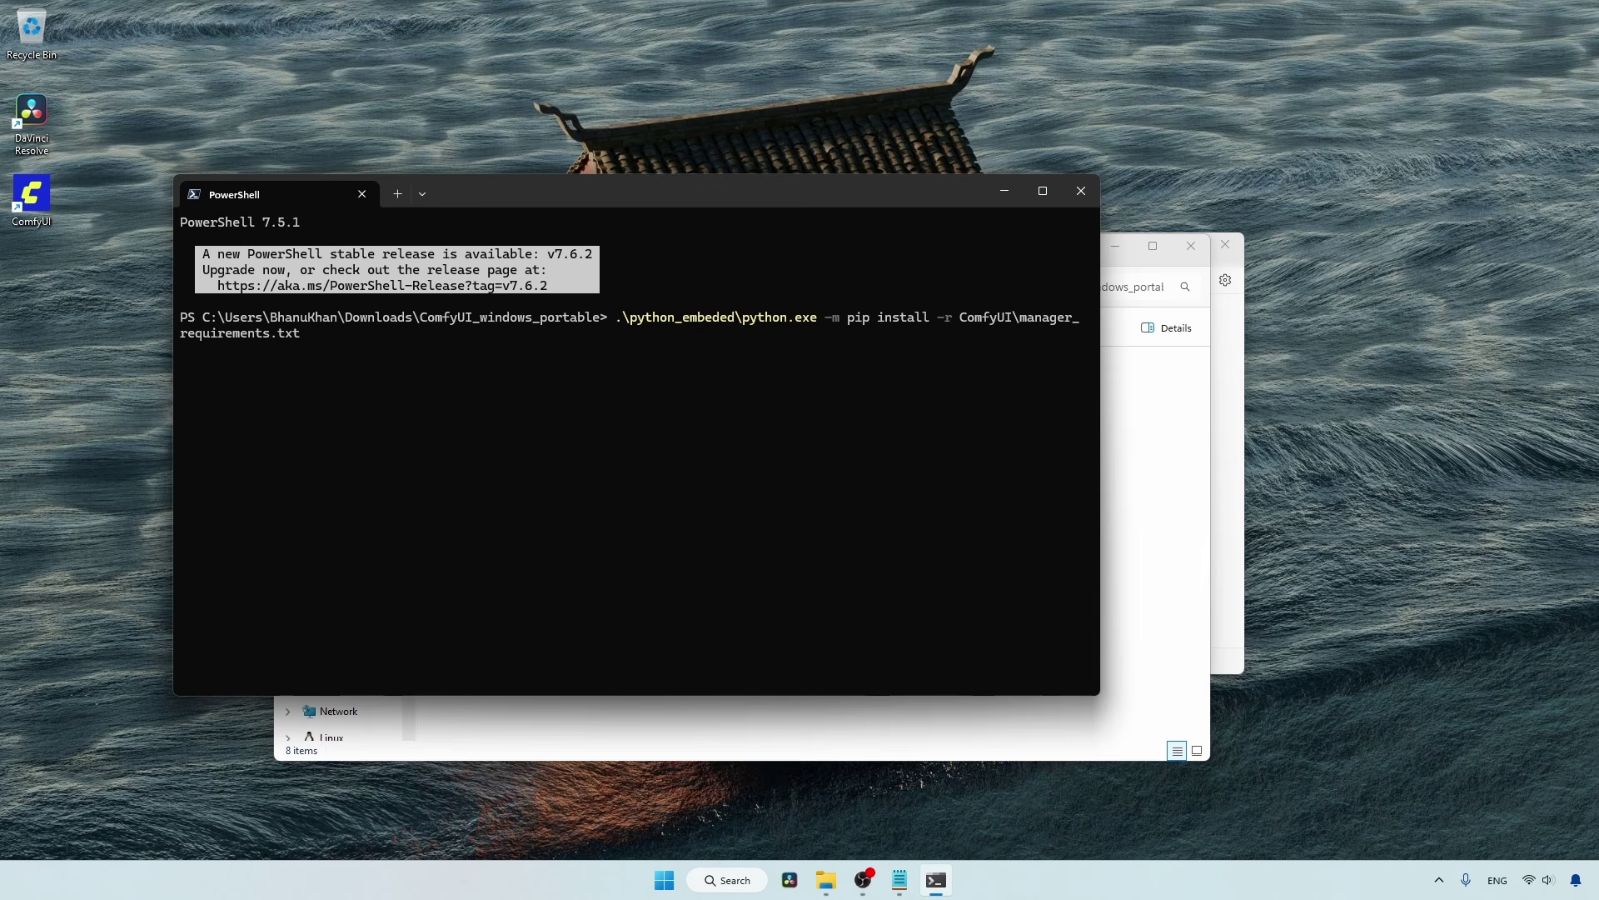
type("exit")
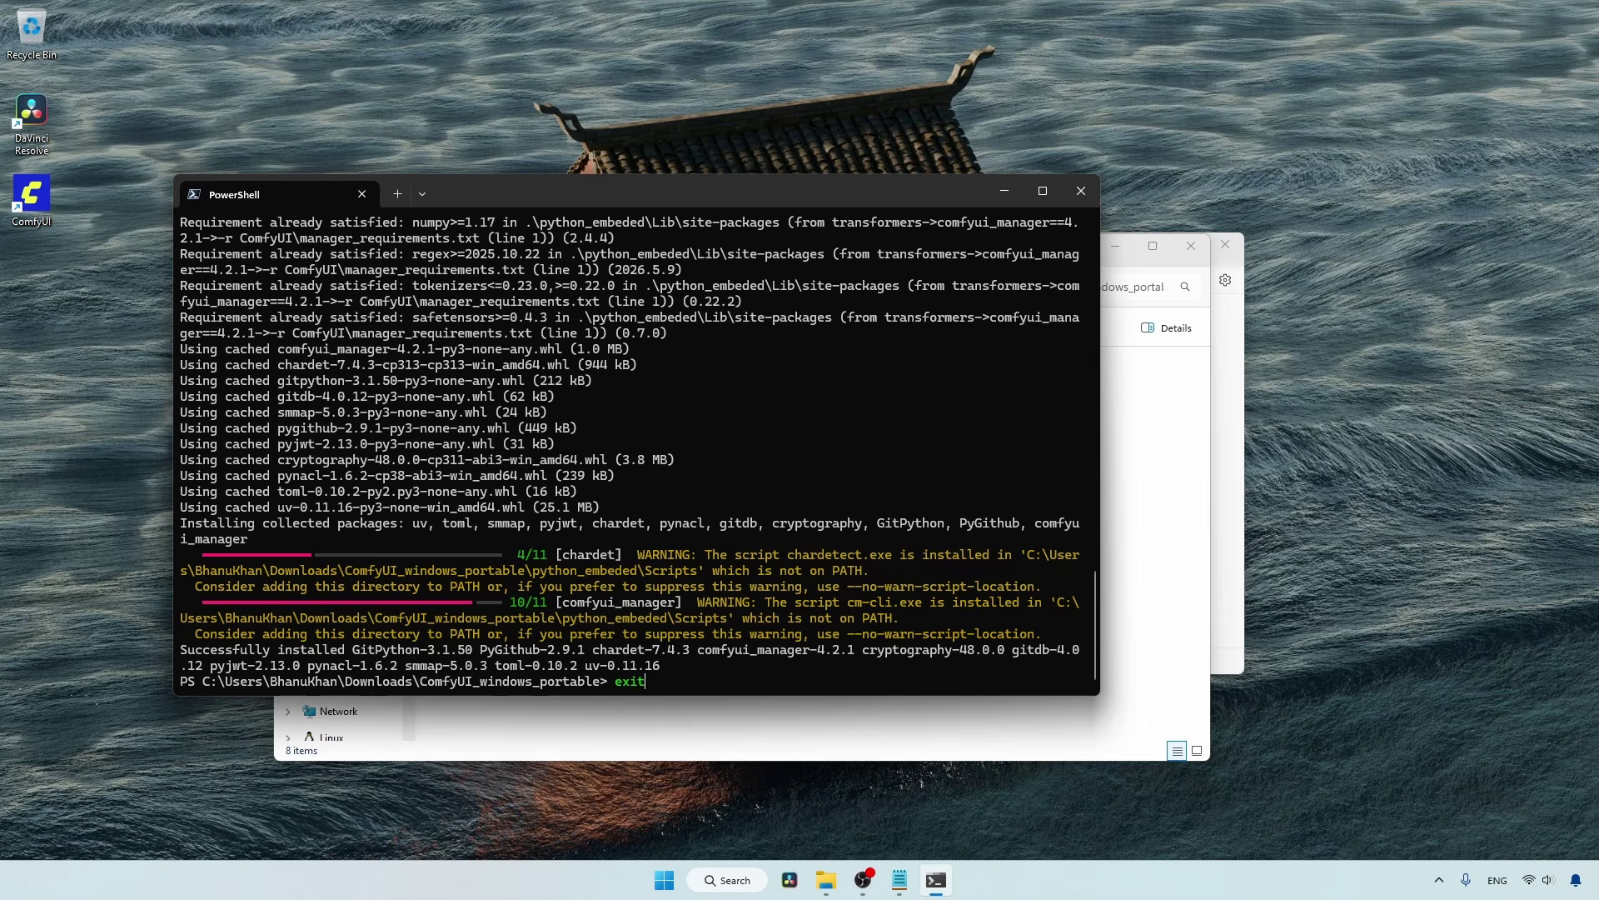
key("Return")
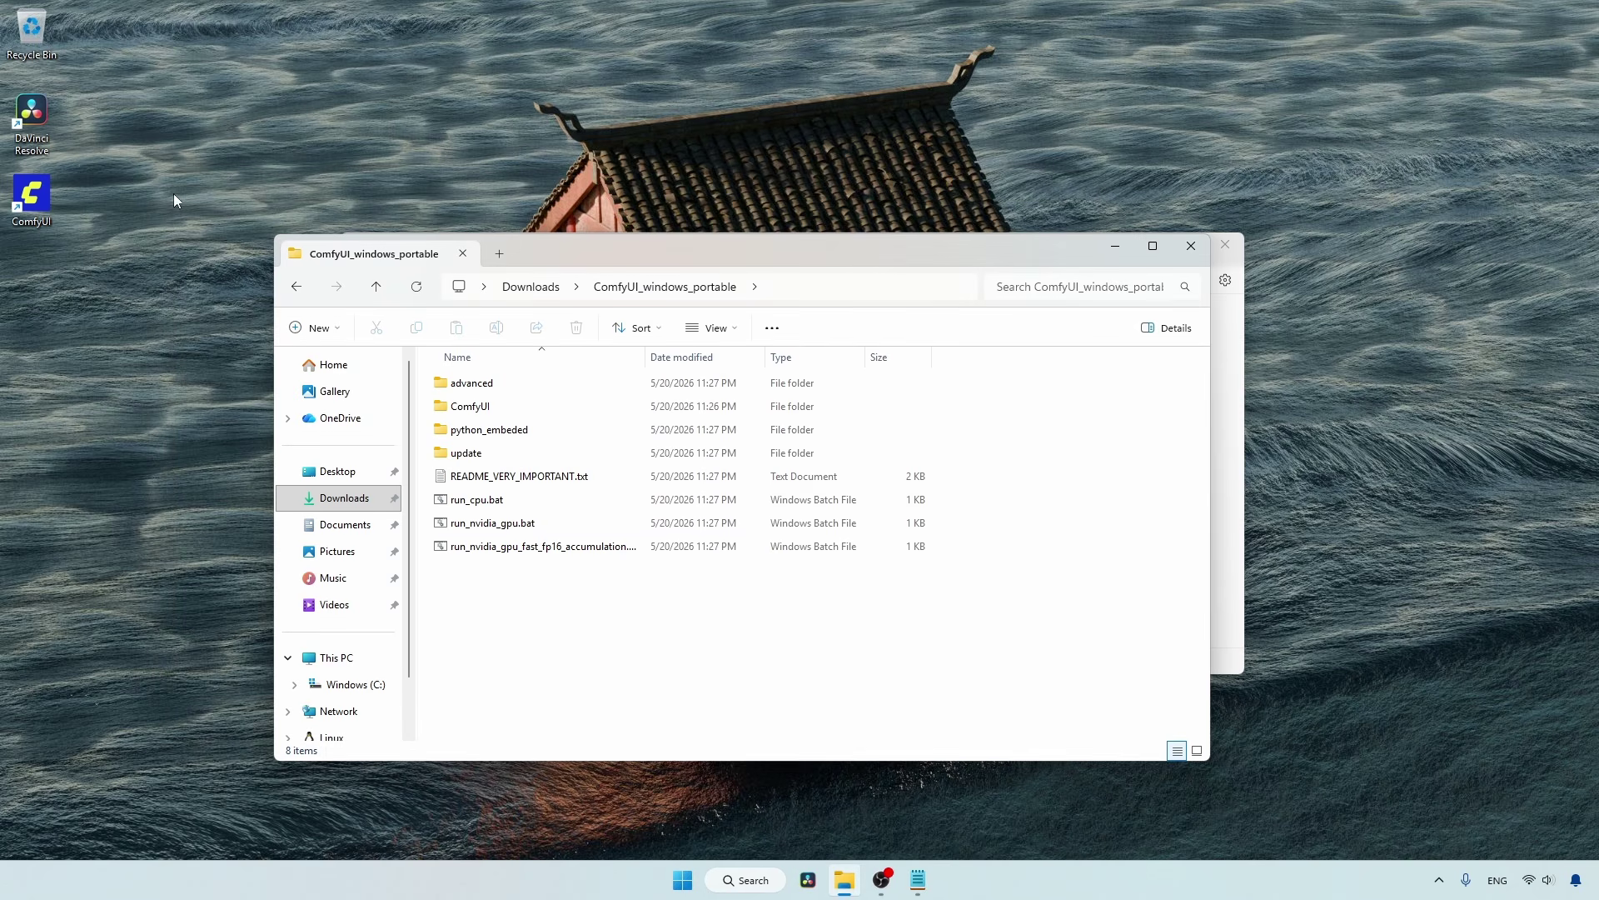
Step: Append --enable-manager to the python launch line of run_nvidia_gpu.bat in Notepad and start ComfyUI with that batch file
left_click(511, 523)
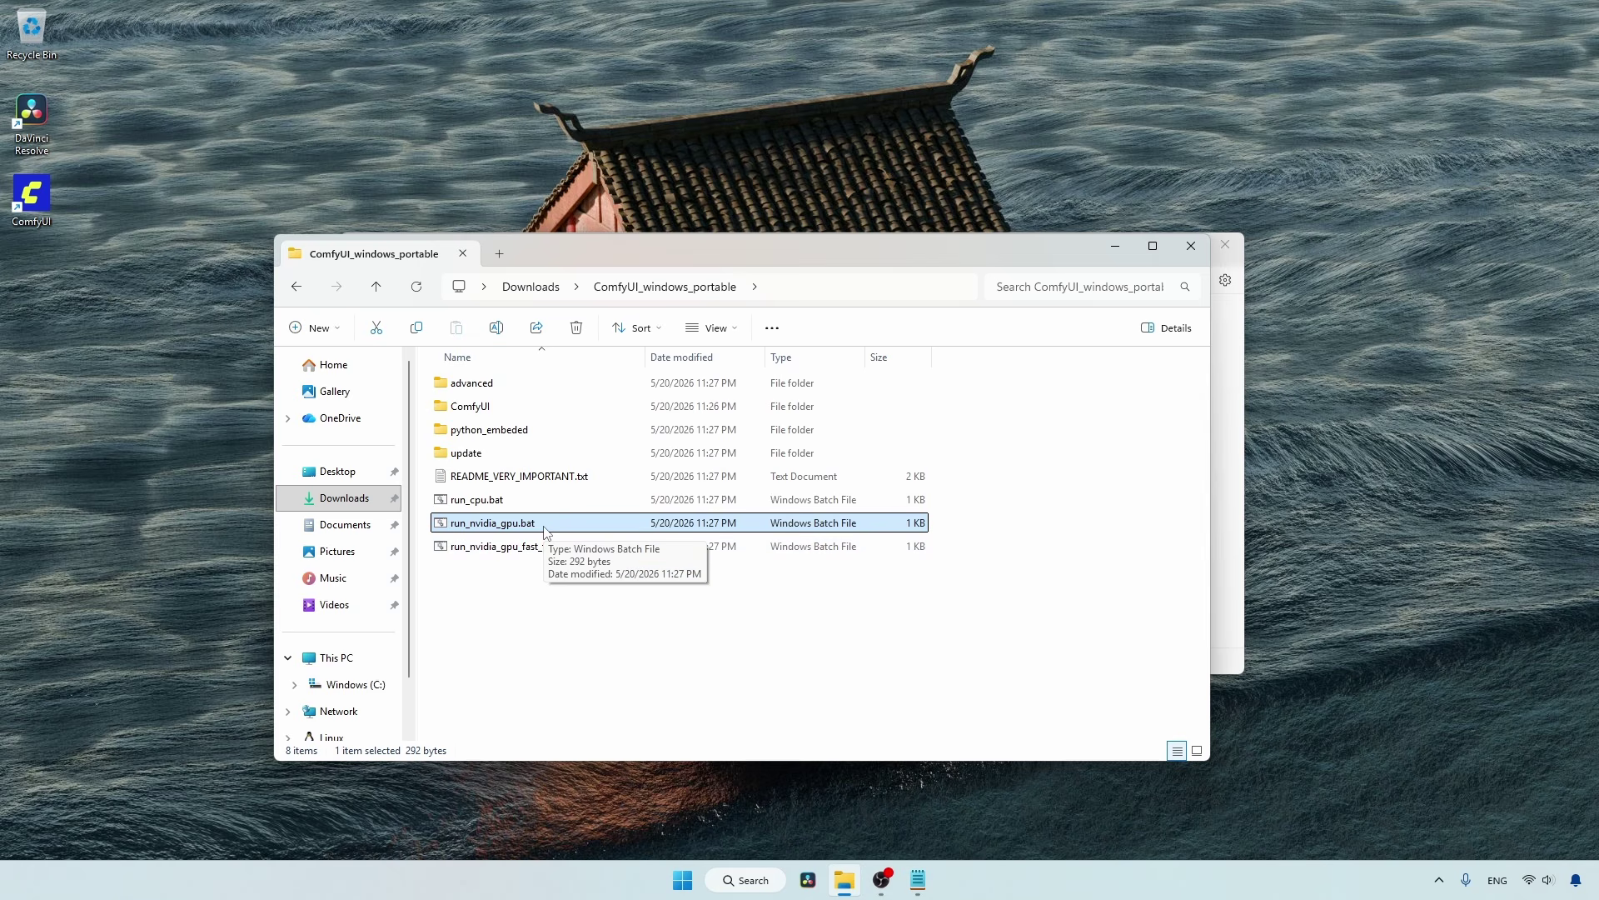
right_click(546, 533)
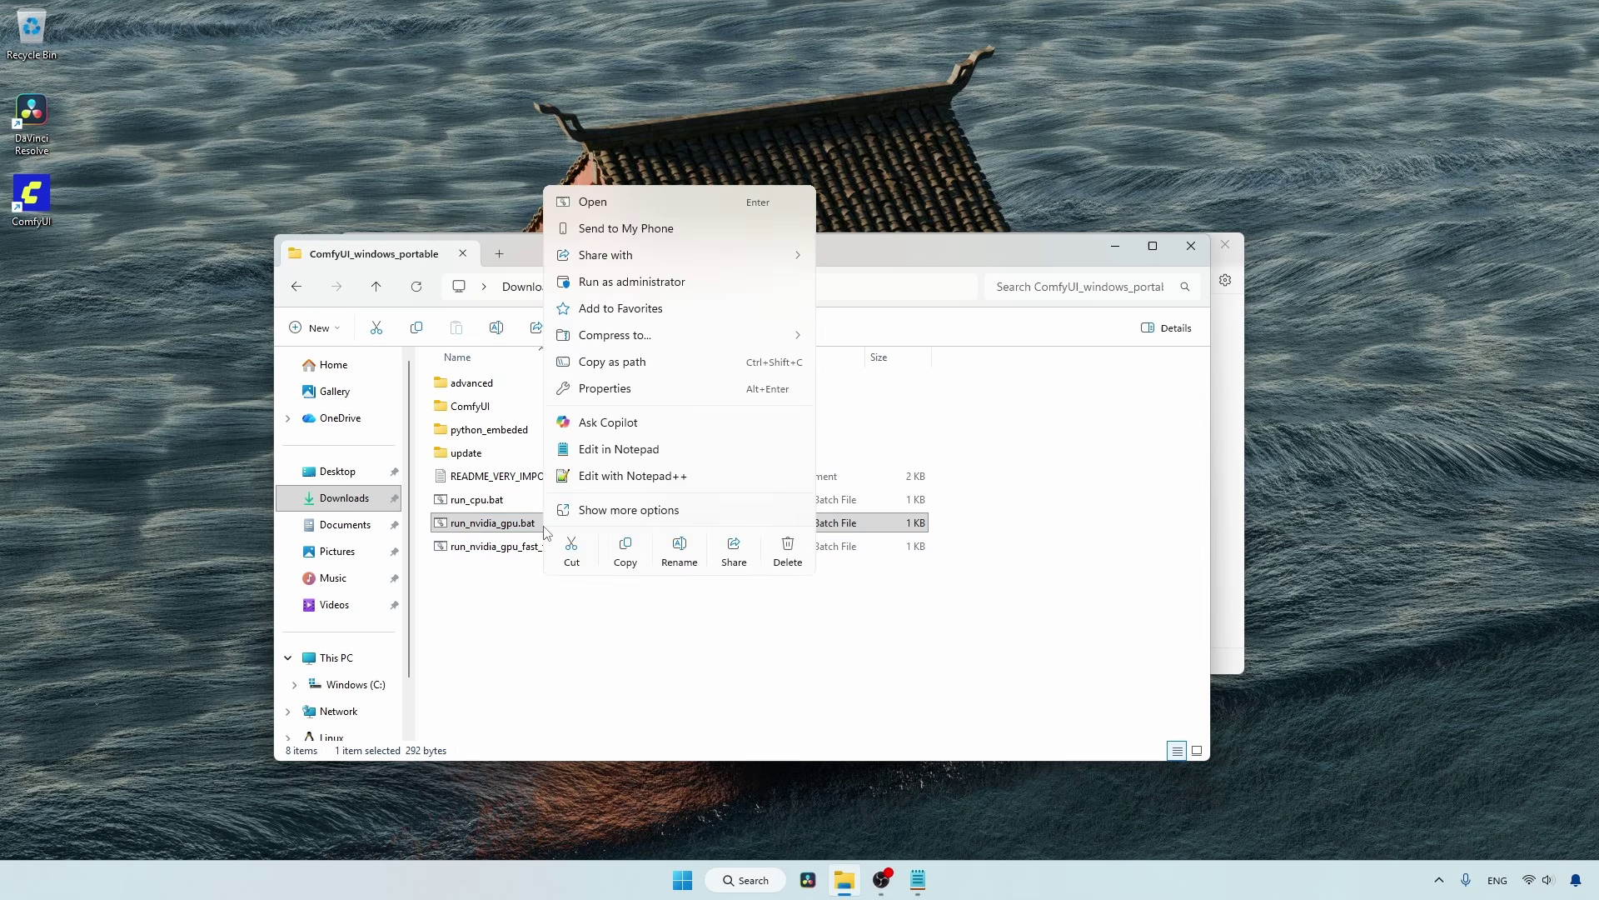
left_click(616, 450)
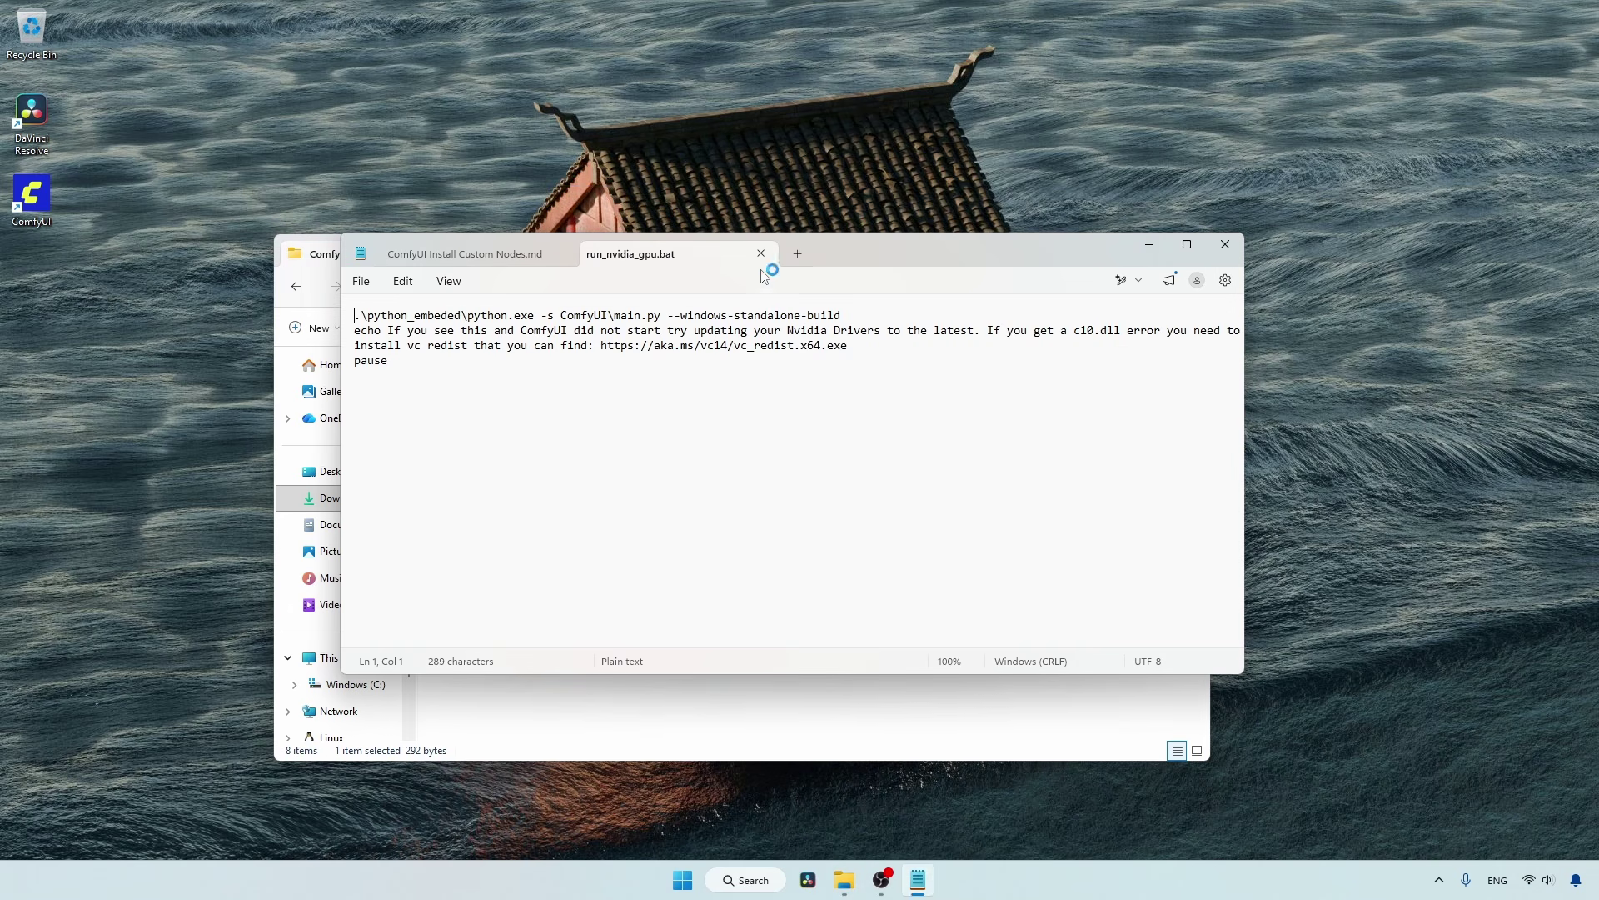
left_click(890, 310)
type("--enable-manager")
left_click(763, 727)
double_click(511, 525)
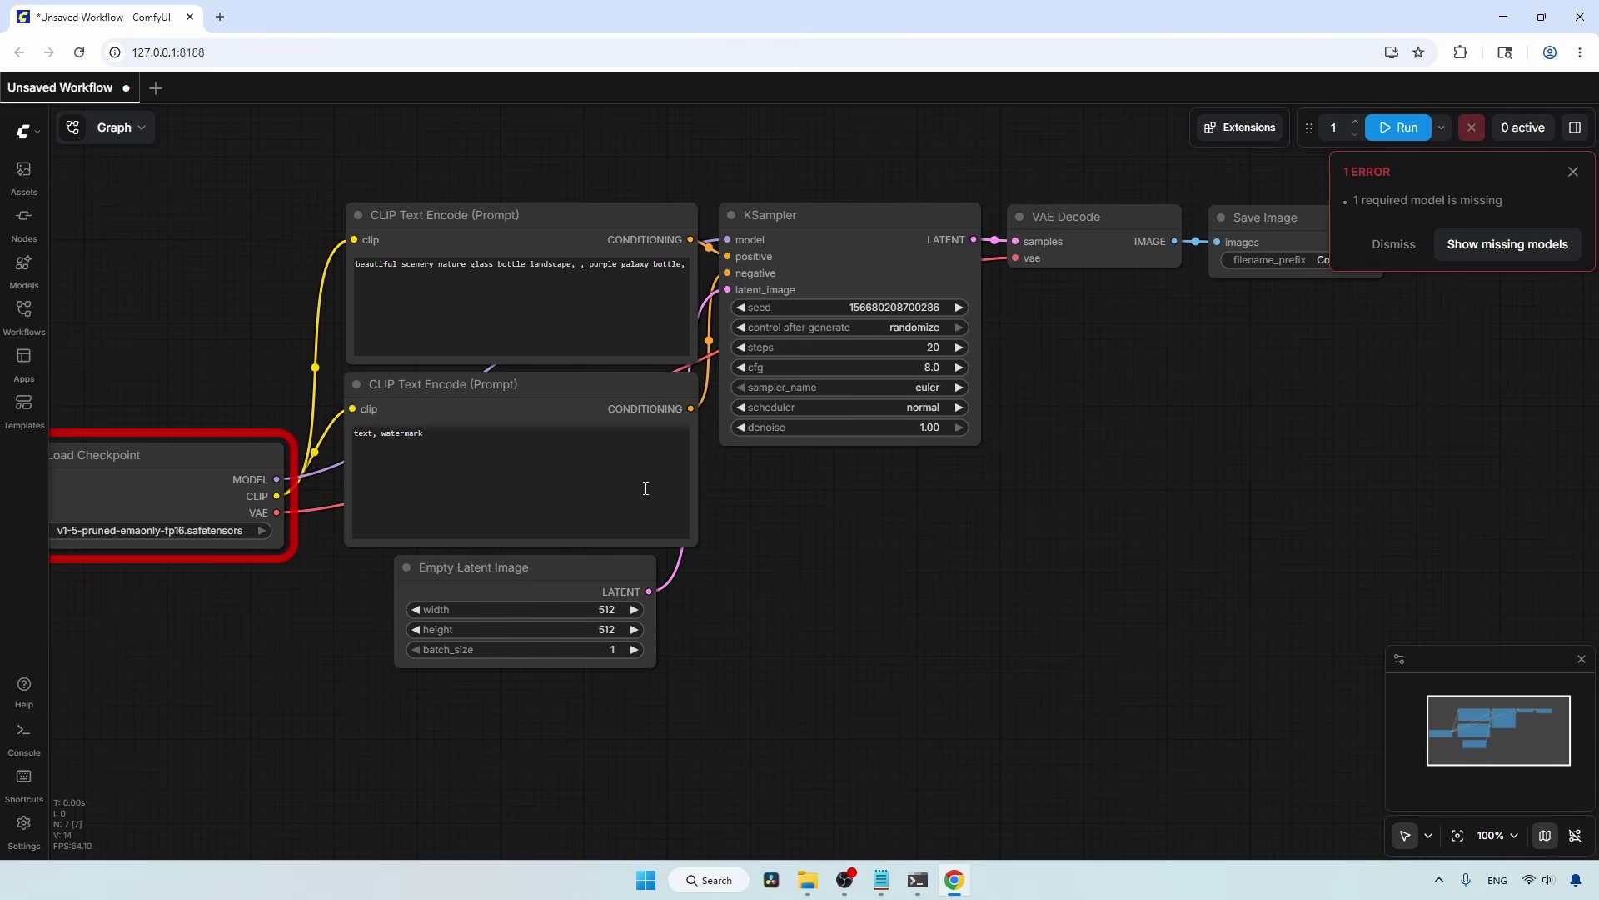
Step: Install the rgthree-comfy node pack from the extensions manager, apply the changes with a restart, and close the manager
left_click(1268, 134)
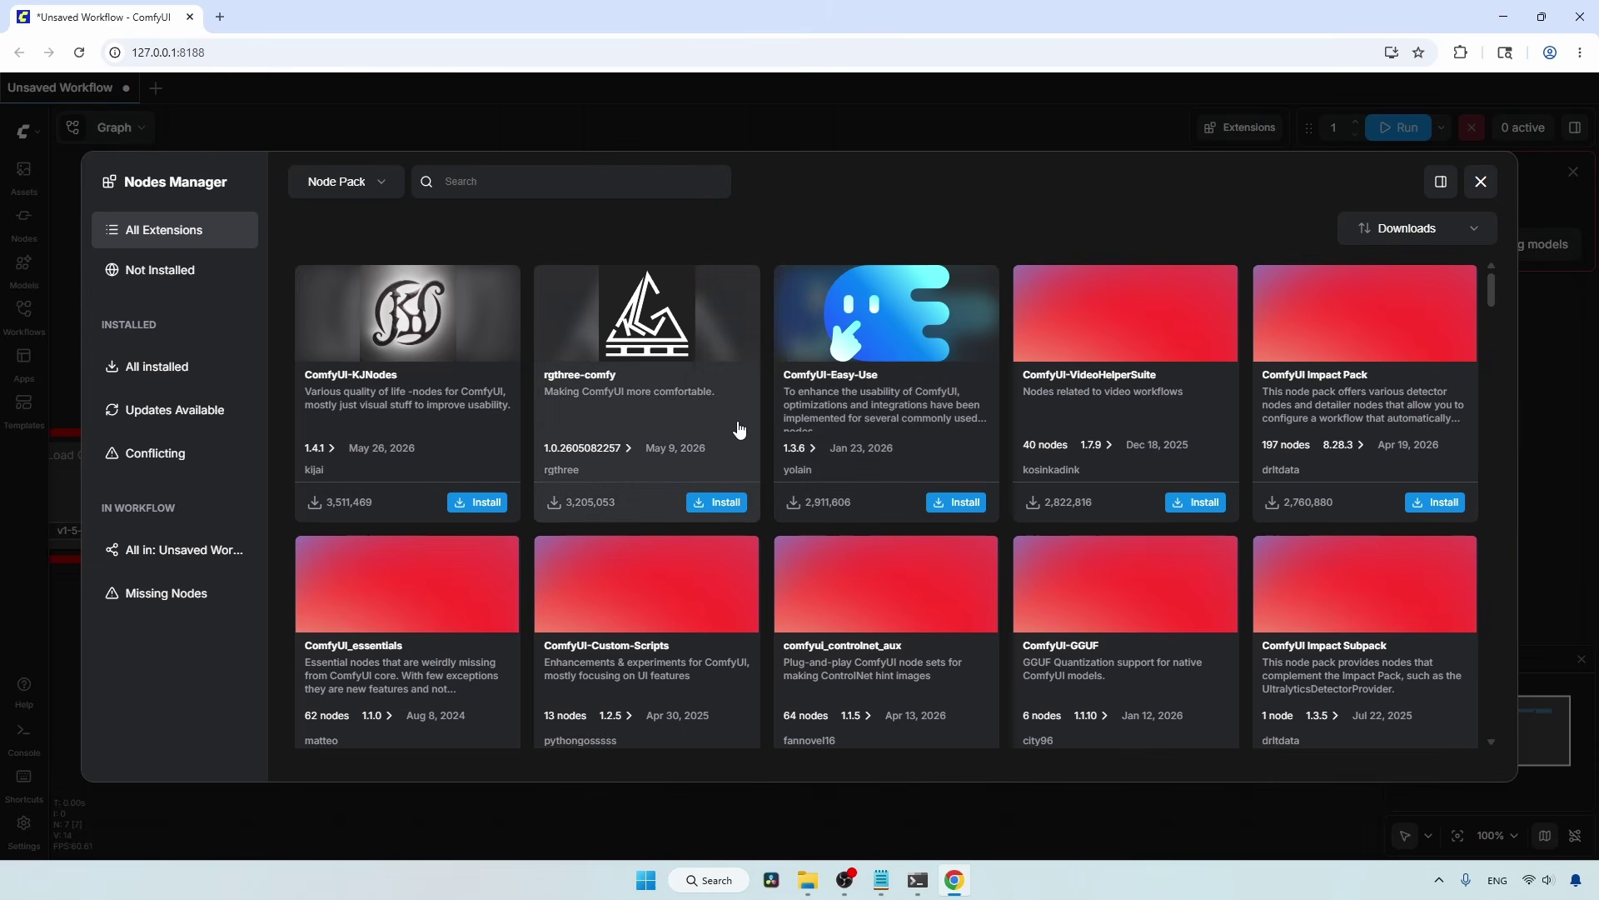
left_click(723, 502)
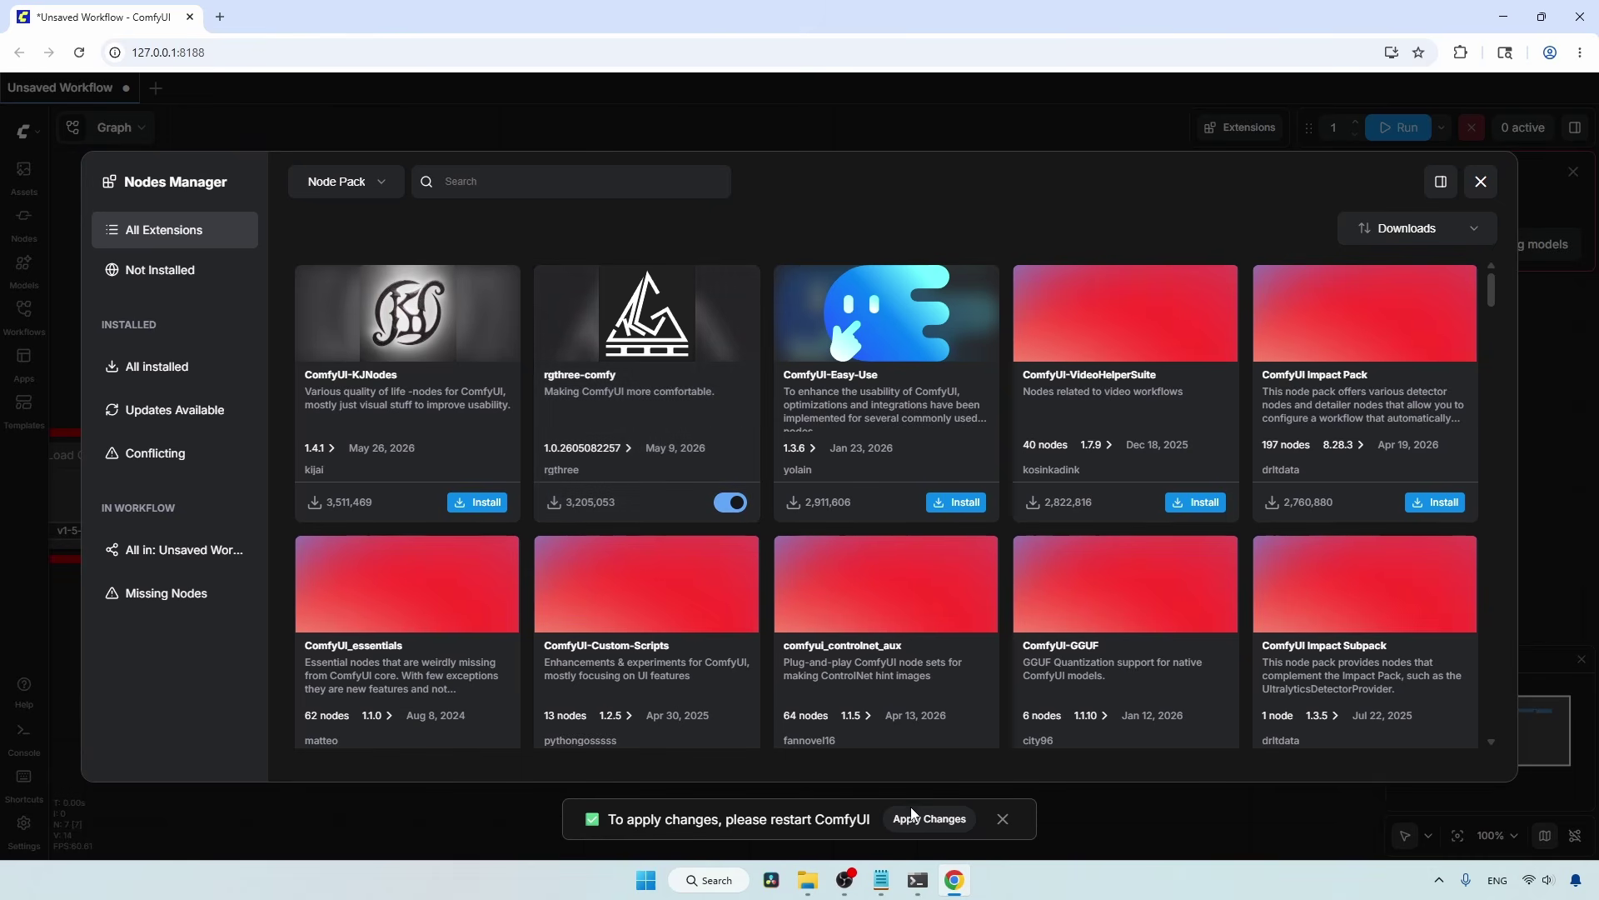
left_click(923, 821)
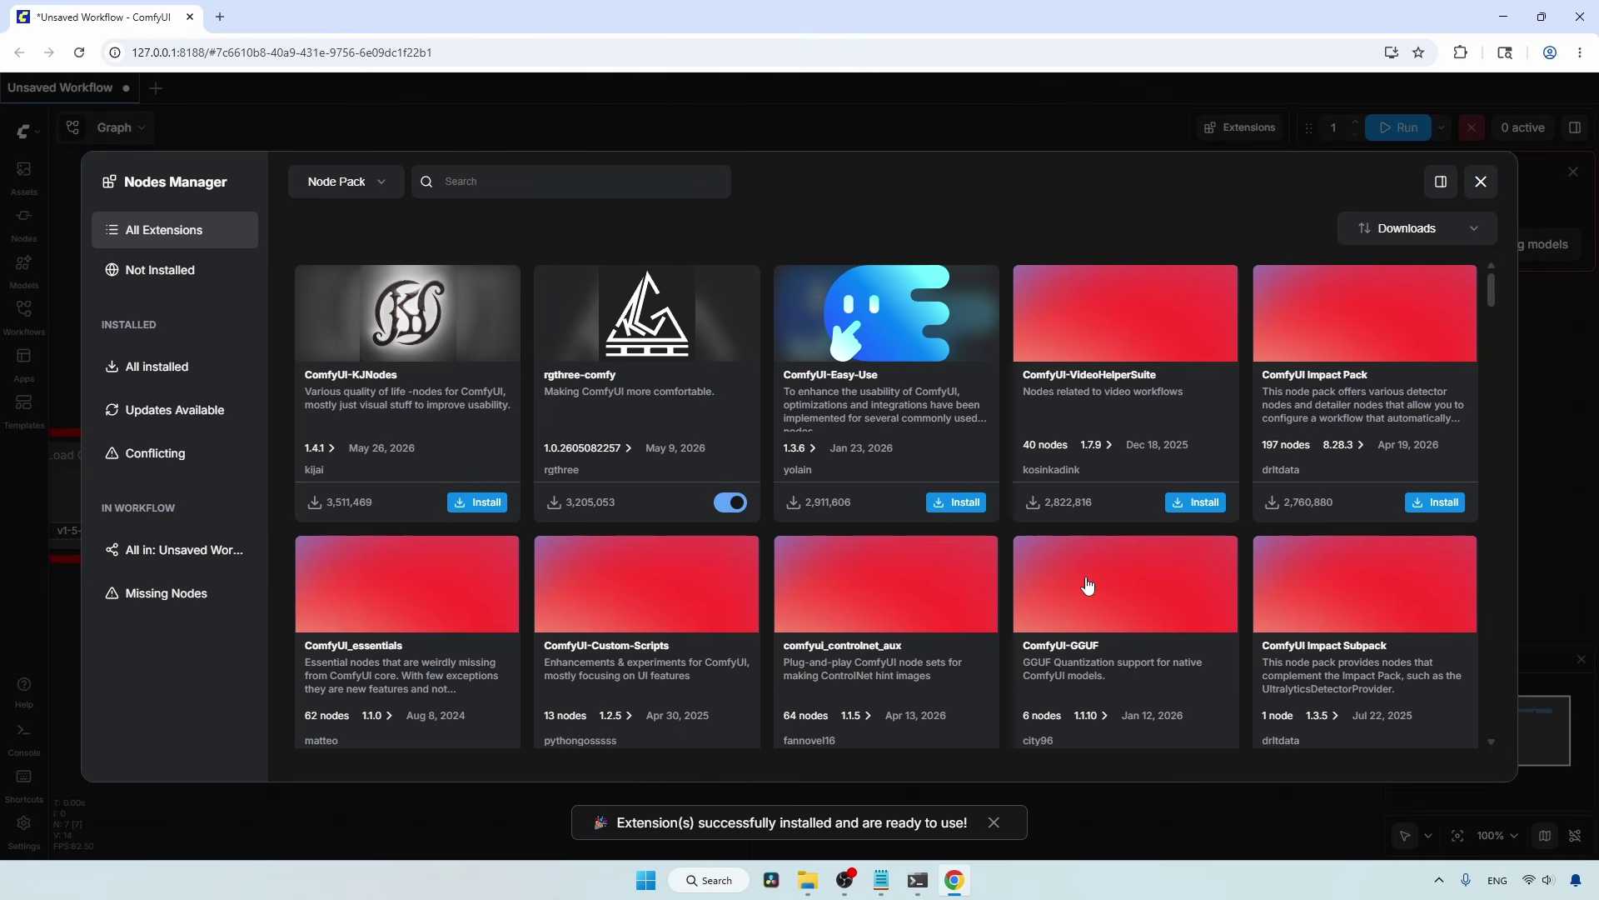
left_click(1481, 182)
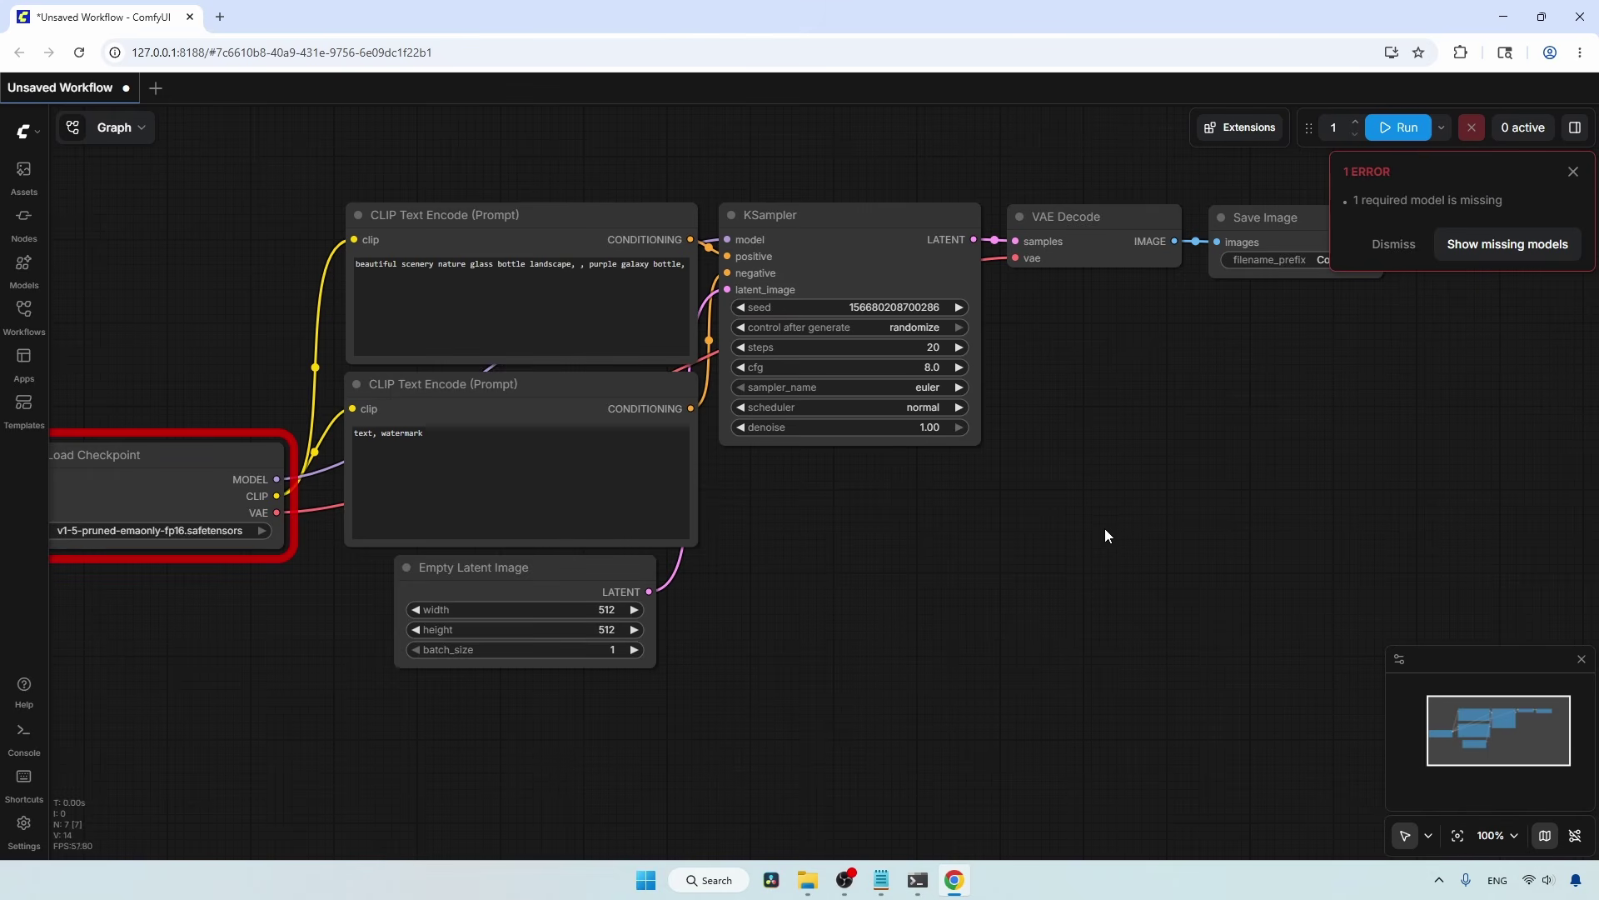
Step: Add an Image Comparer (rgthree) node in the empty canvas above the workflow and enlarge it
left_click_drag(1104, 528, 885, 856)
left_click_drag(818, 366, 908, 583)
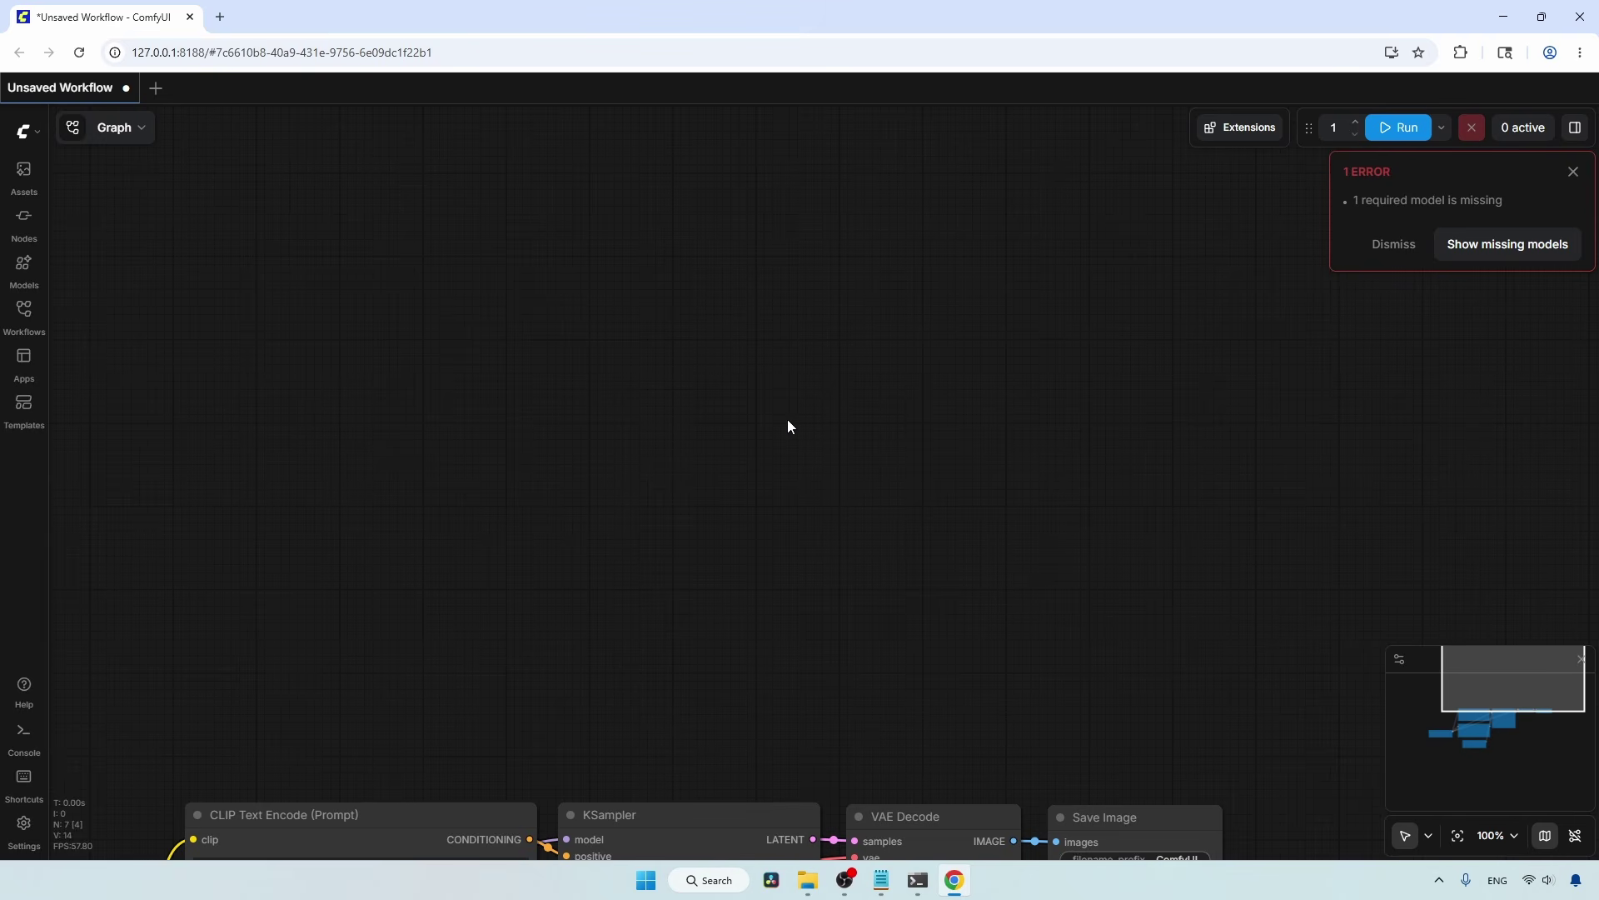
double_click(796, 376)
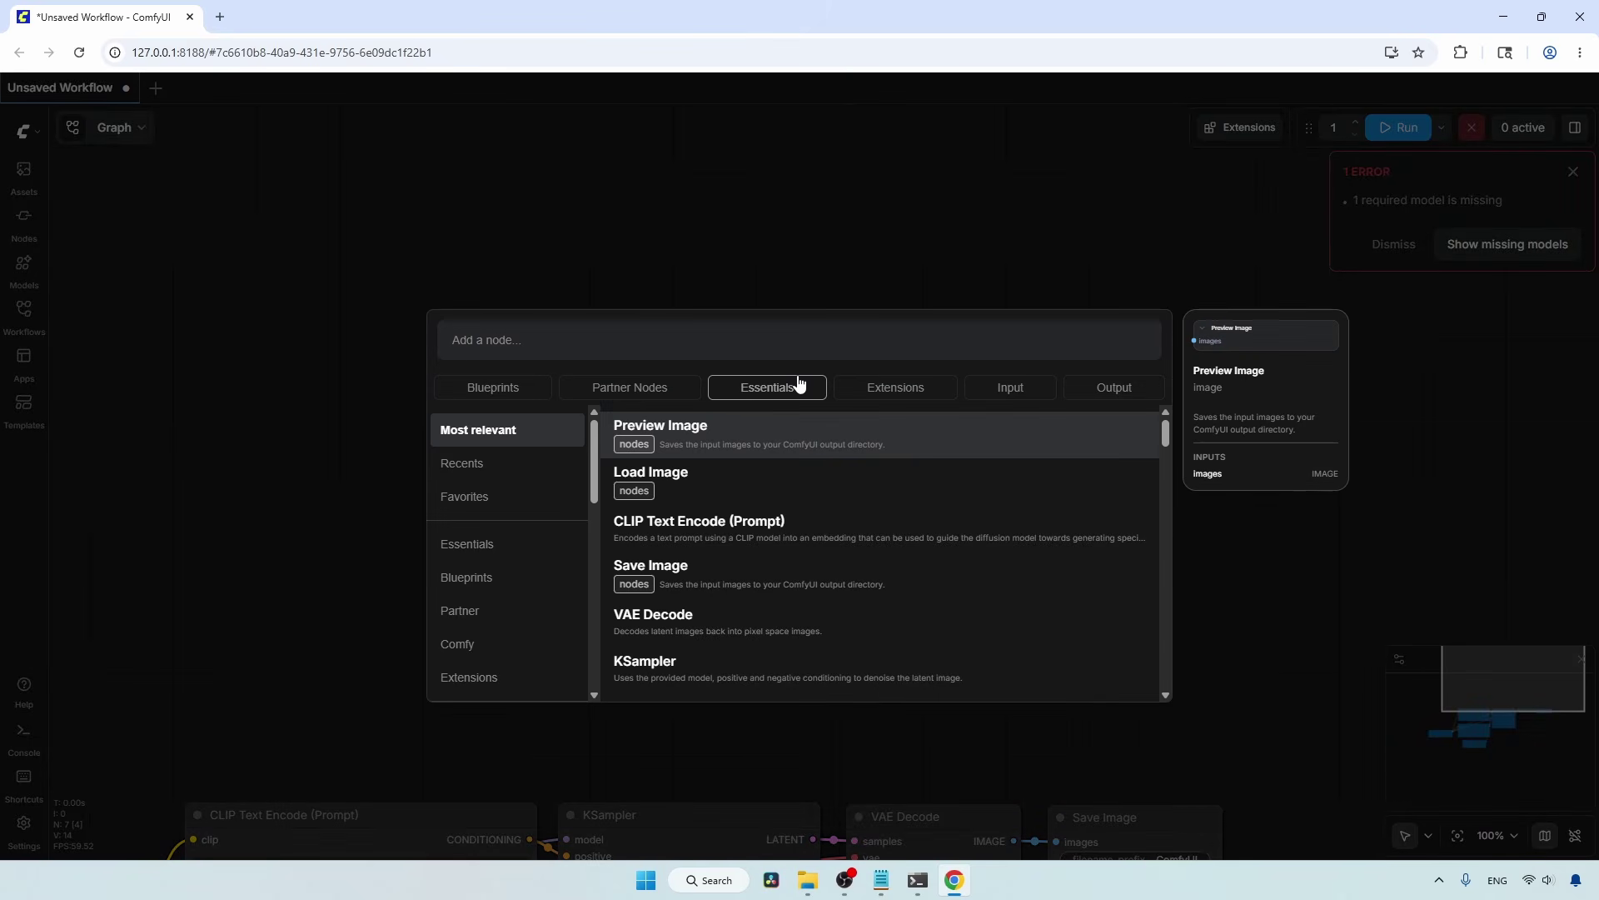
type("image compare")
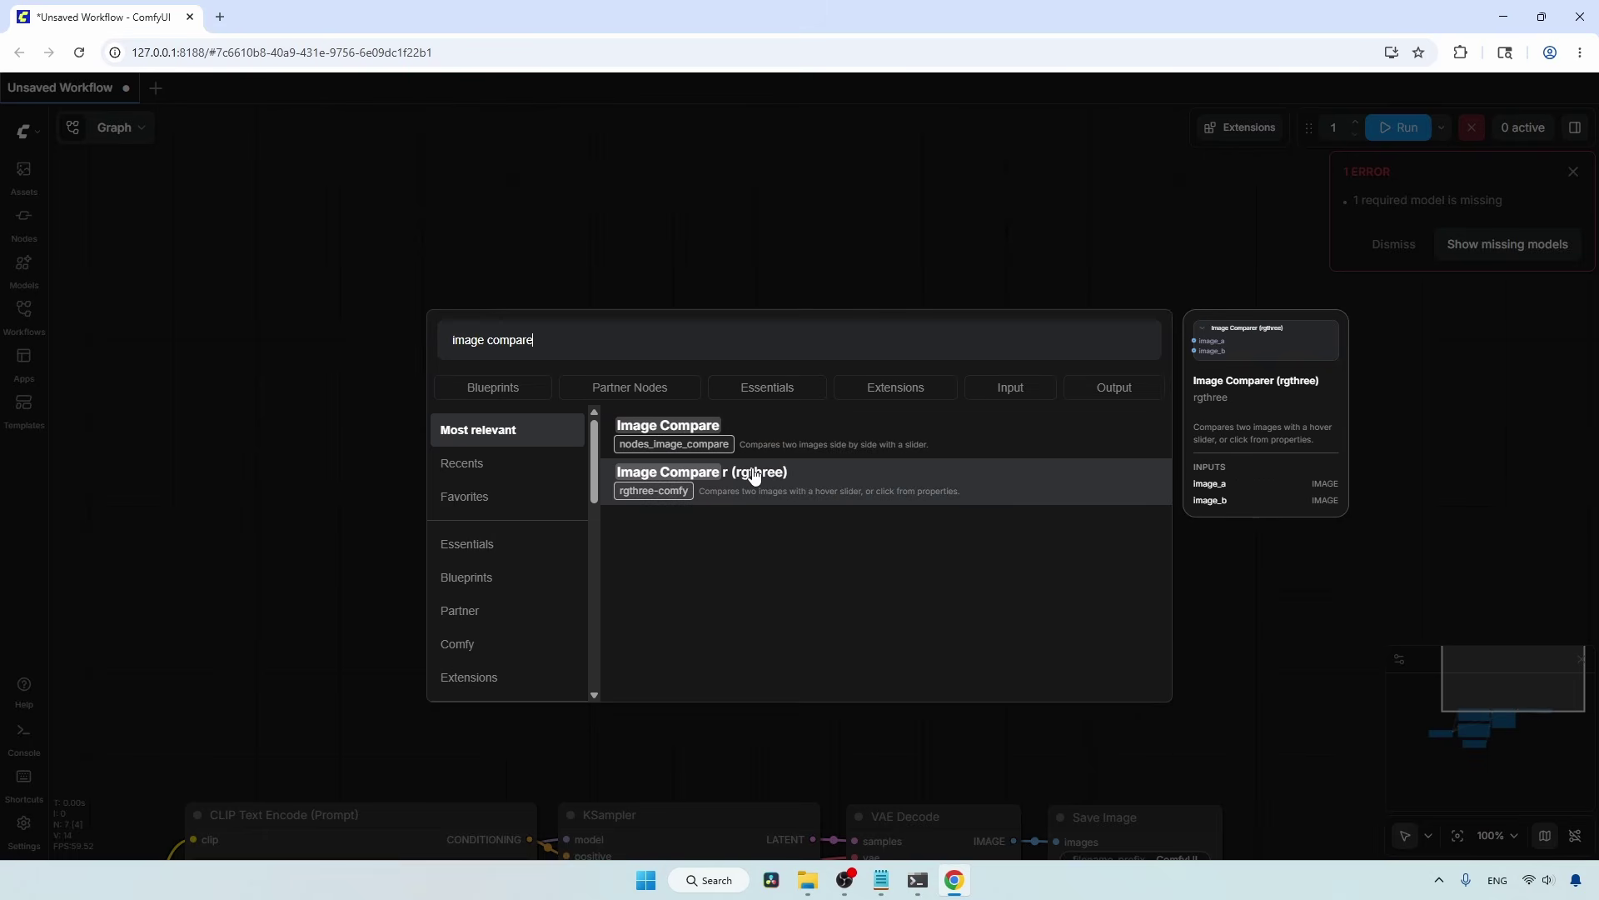
left_click(768, 483)
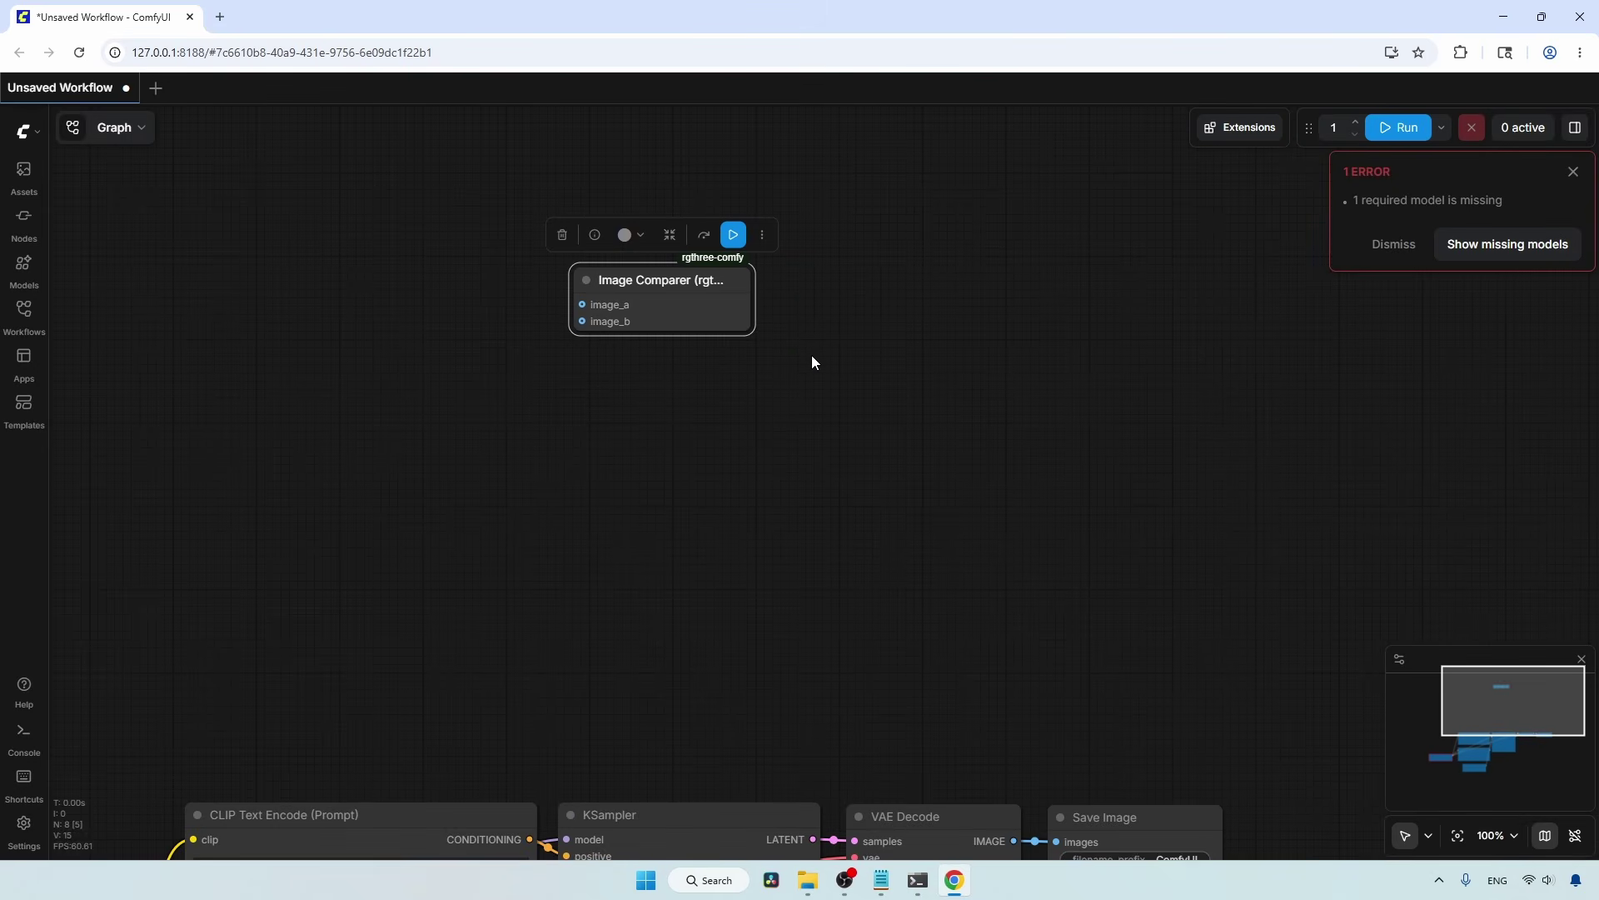
left_click_drag(1316, 606, 1026, 620)
left_click(1261, 526)
scroll(1239, 661, "down", 3)
scroll(1222, 613, "up", 2)
Step: Check the installed node packs in the extensions manager and view the details of rgthree-comfy
left_click(1253, 126)
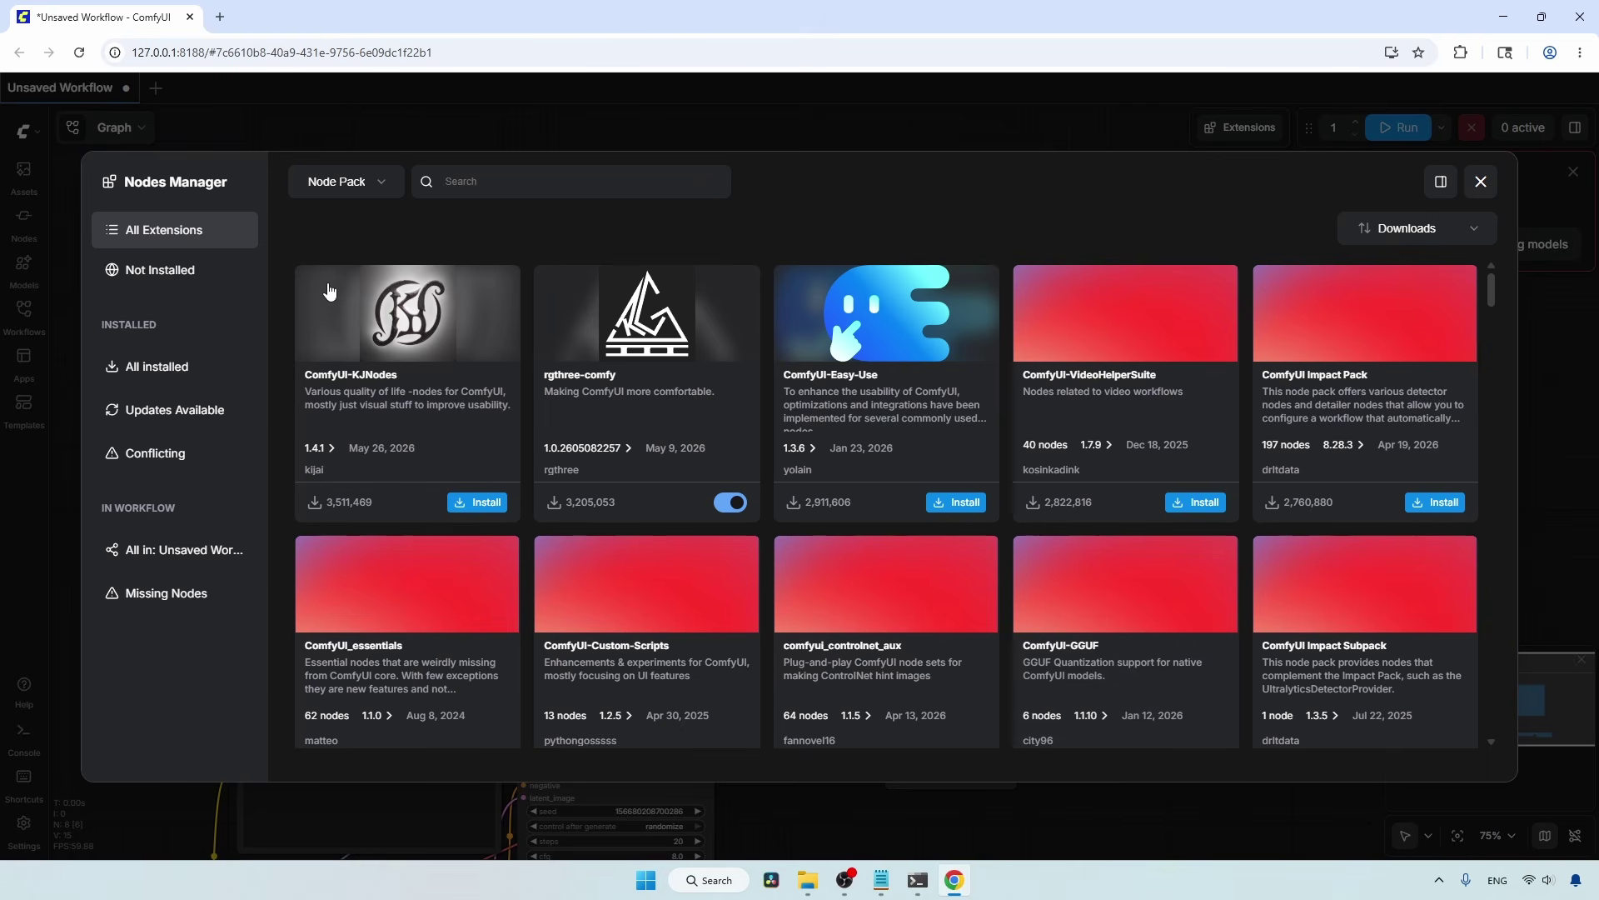
left_click(191, 380)
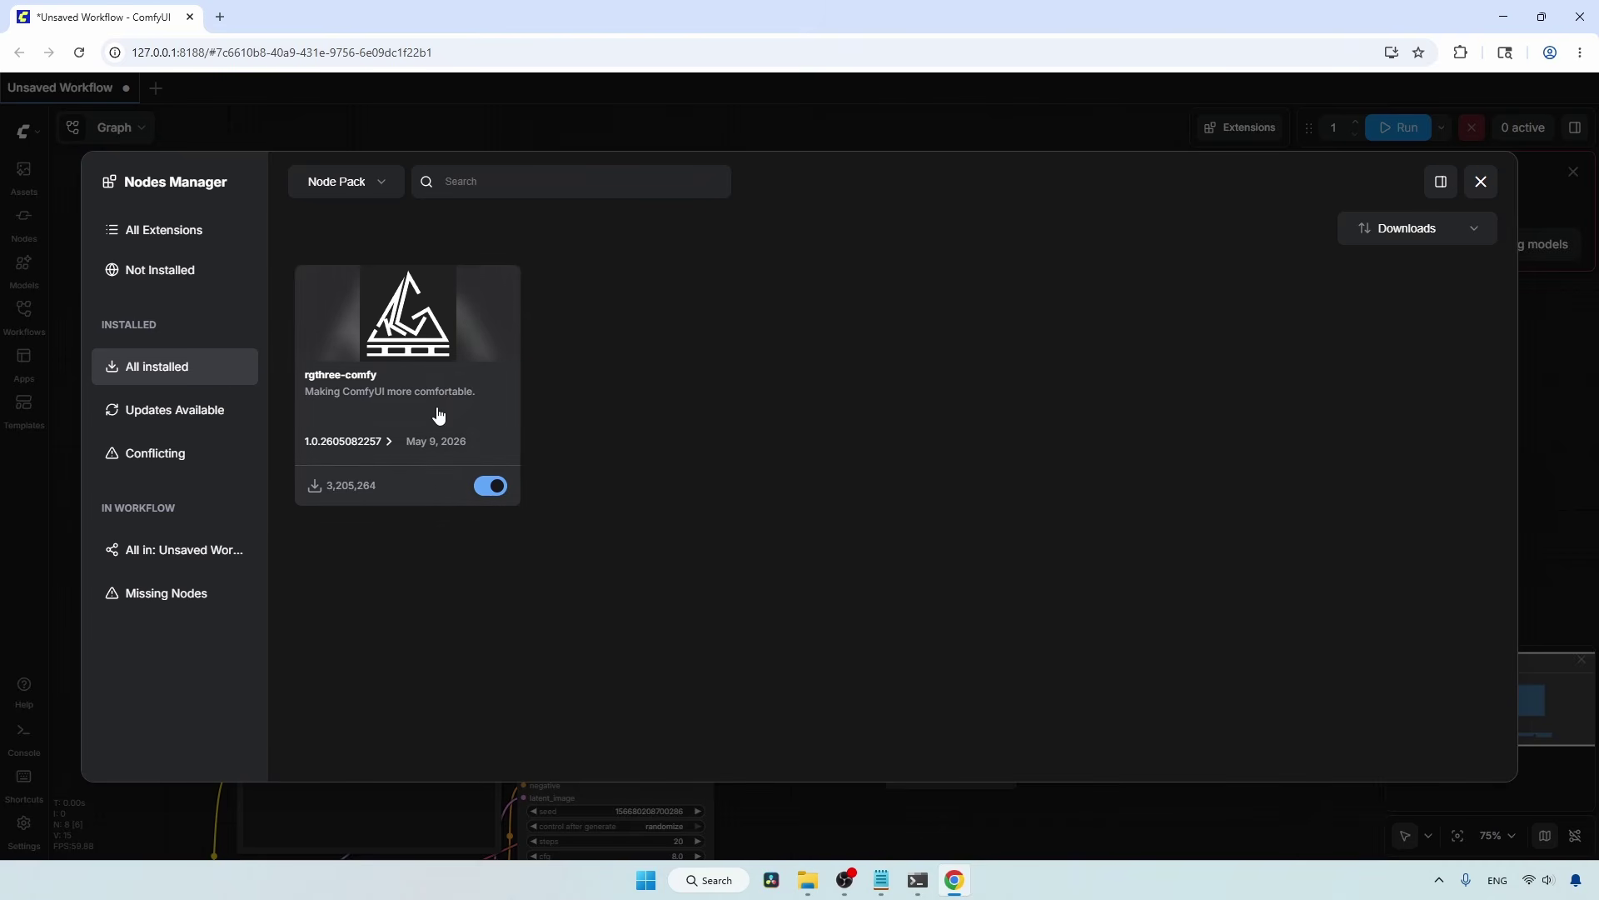
left_click(475, 369)
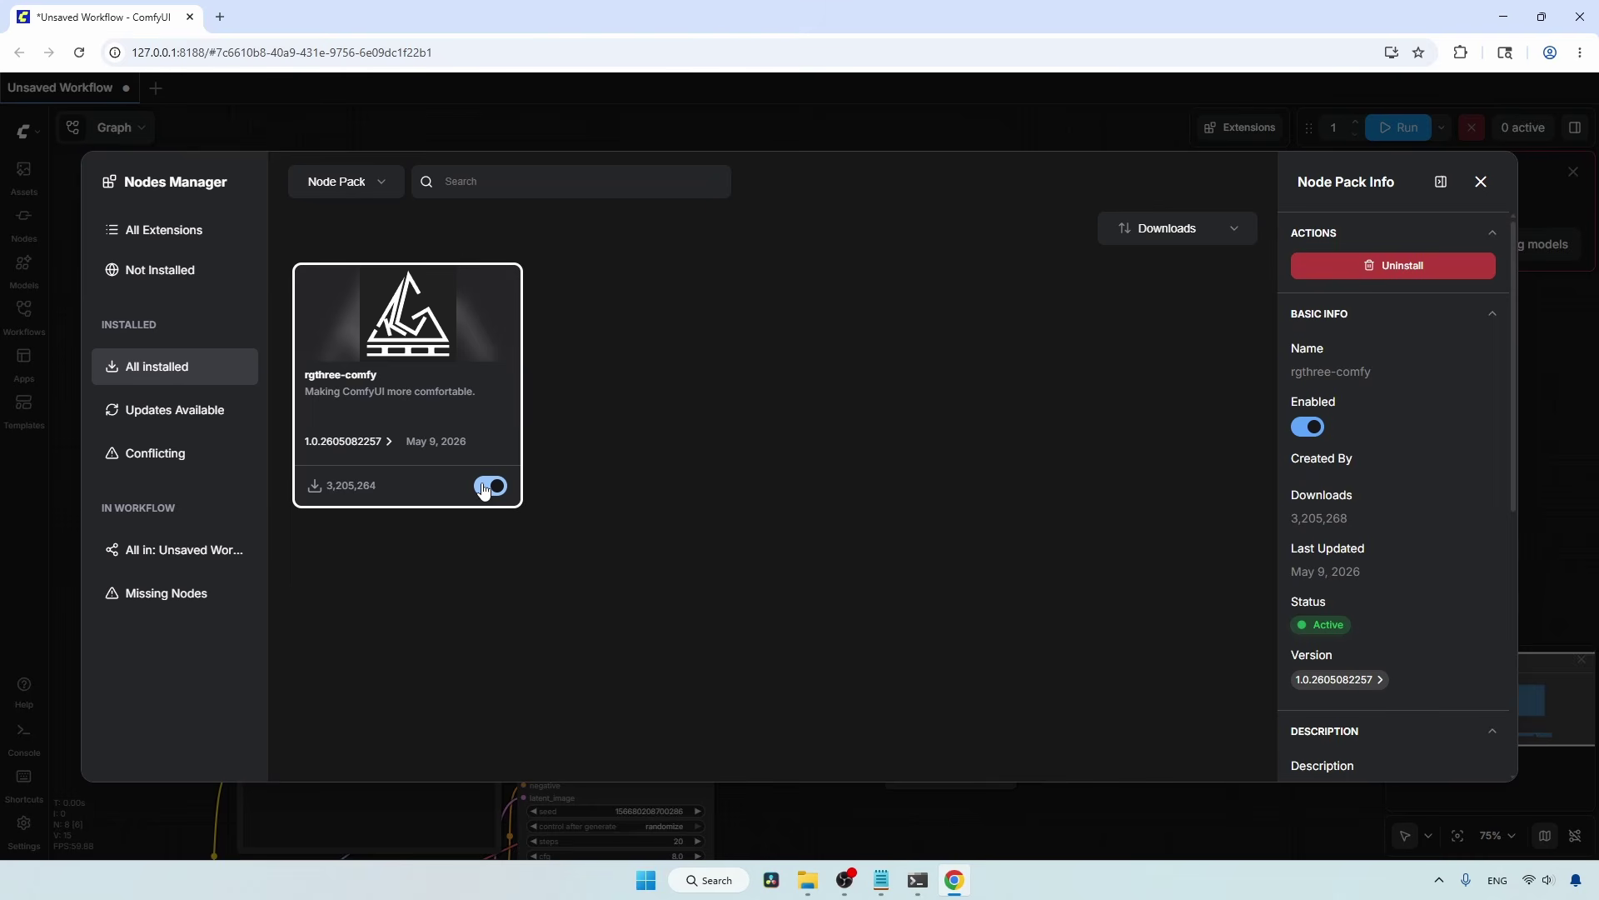
left_click(635, 424)
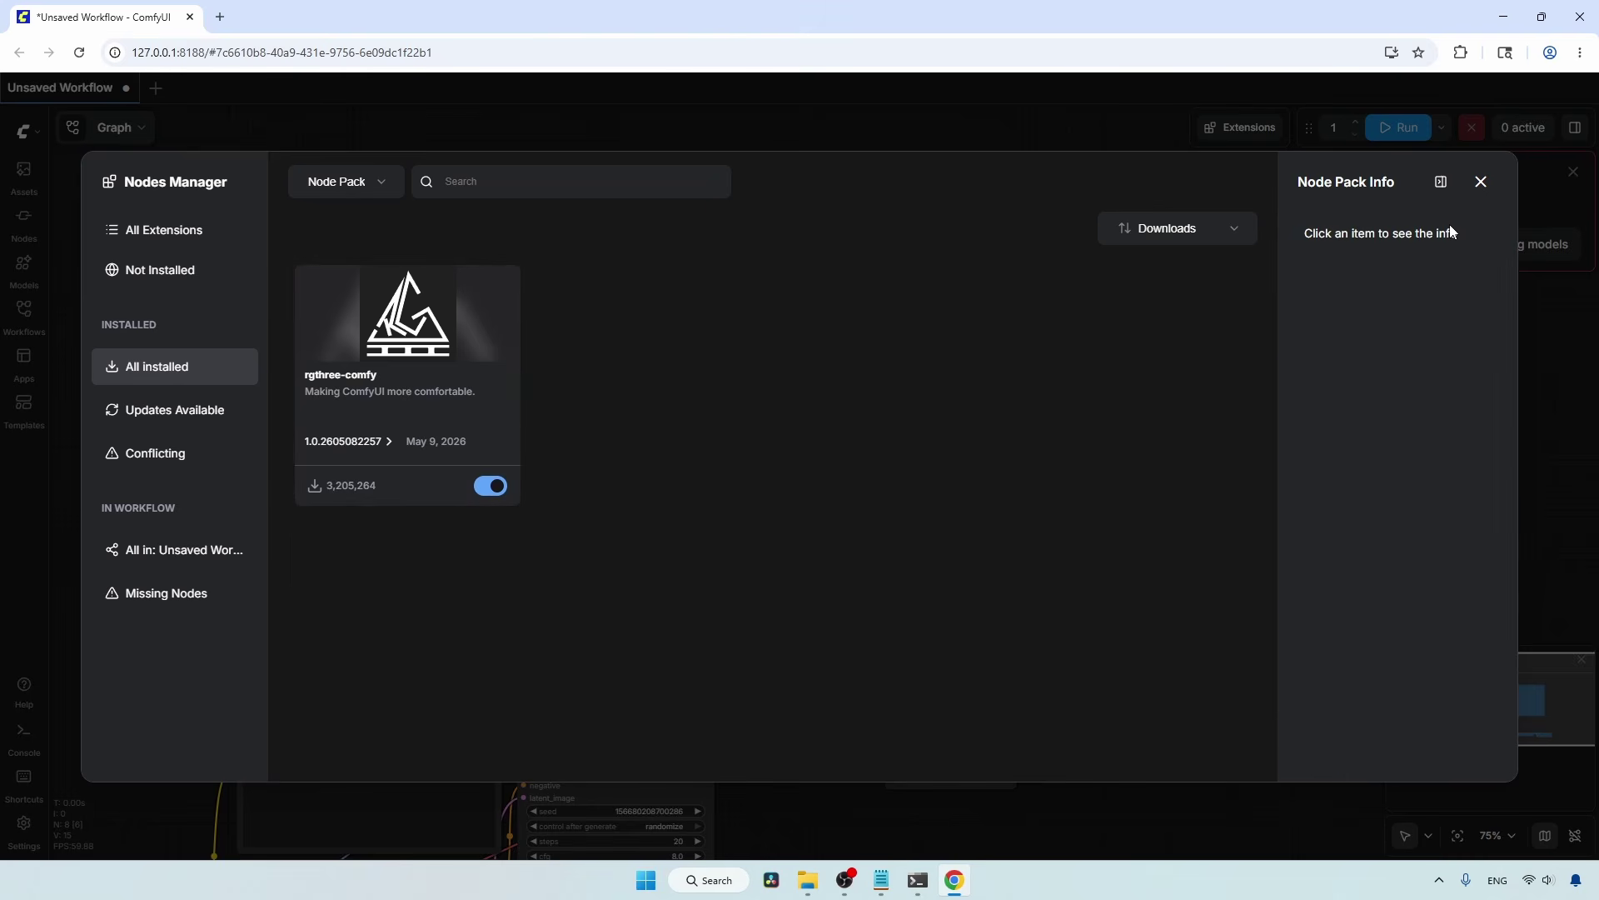
left_click(1481, 182)
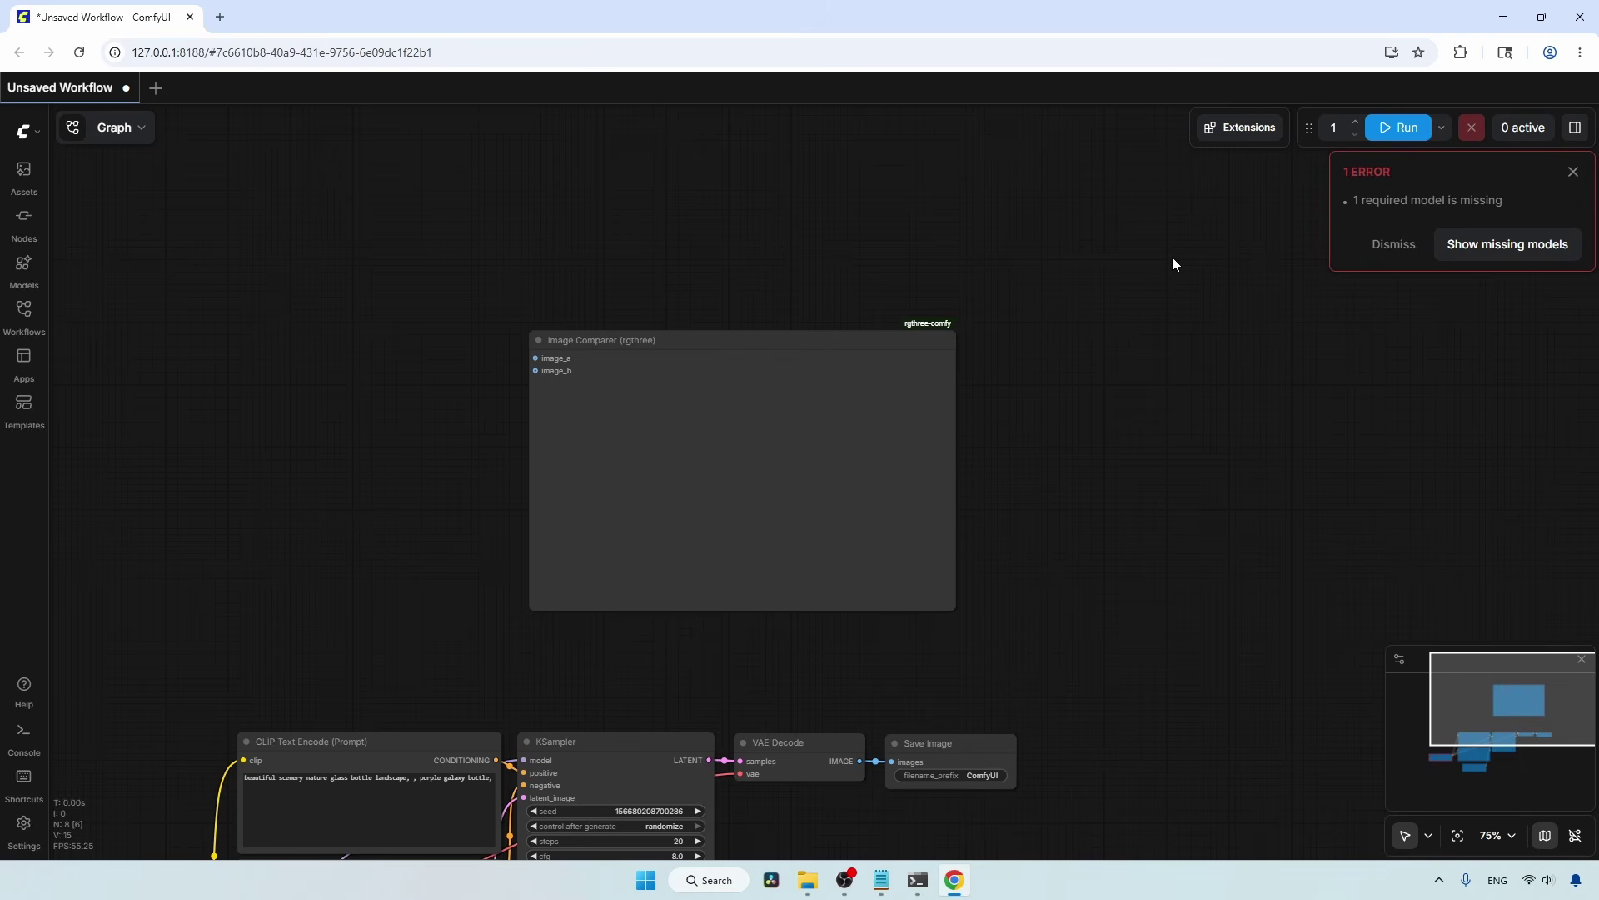
Step: Copy the comfyui_controlnet_aux GitHub URL from the ComfyUI Install Custom Nodes notes and open it in a new browser tab
left_click(881, 879)
left_click(487, 254)
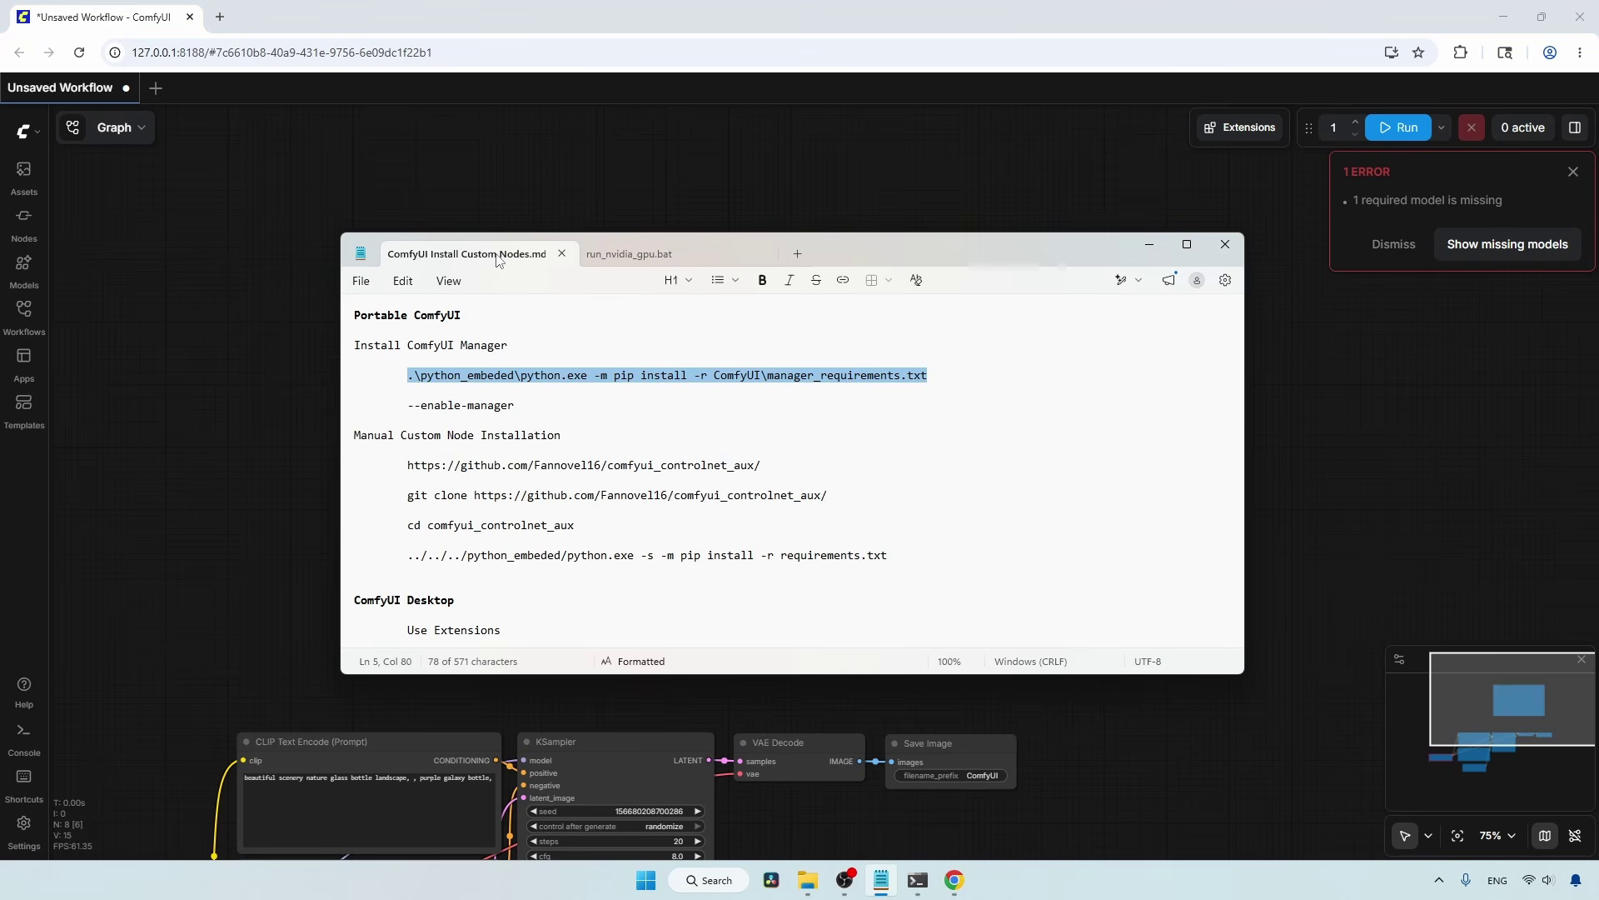
left_click(768, 254)
left_click_drag(407, 465, 760, 471)
key("ctrl+c")
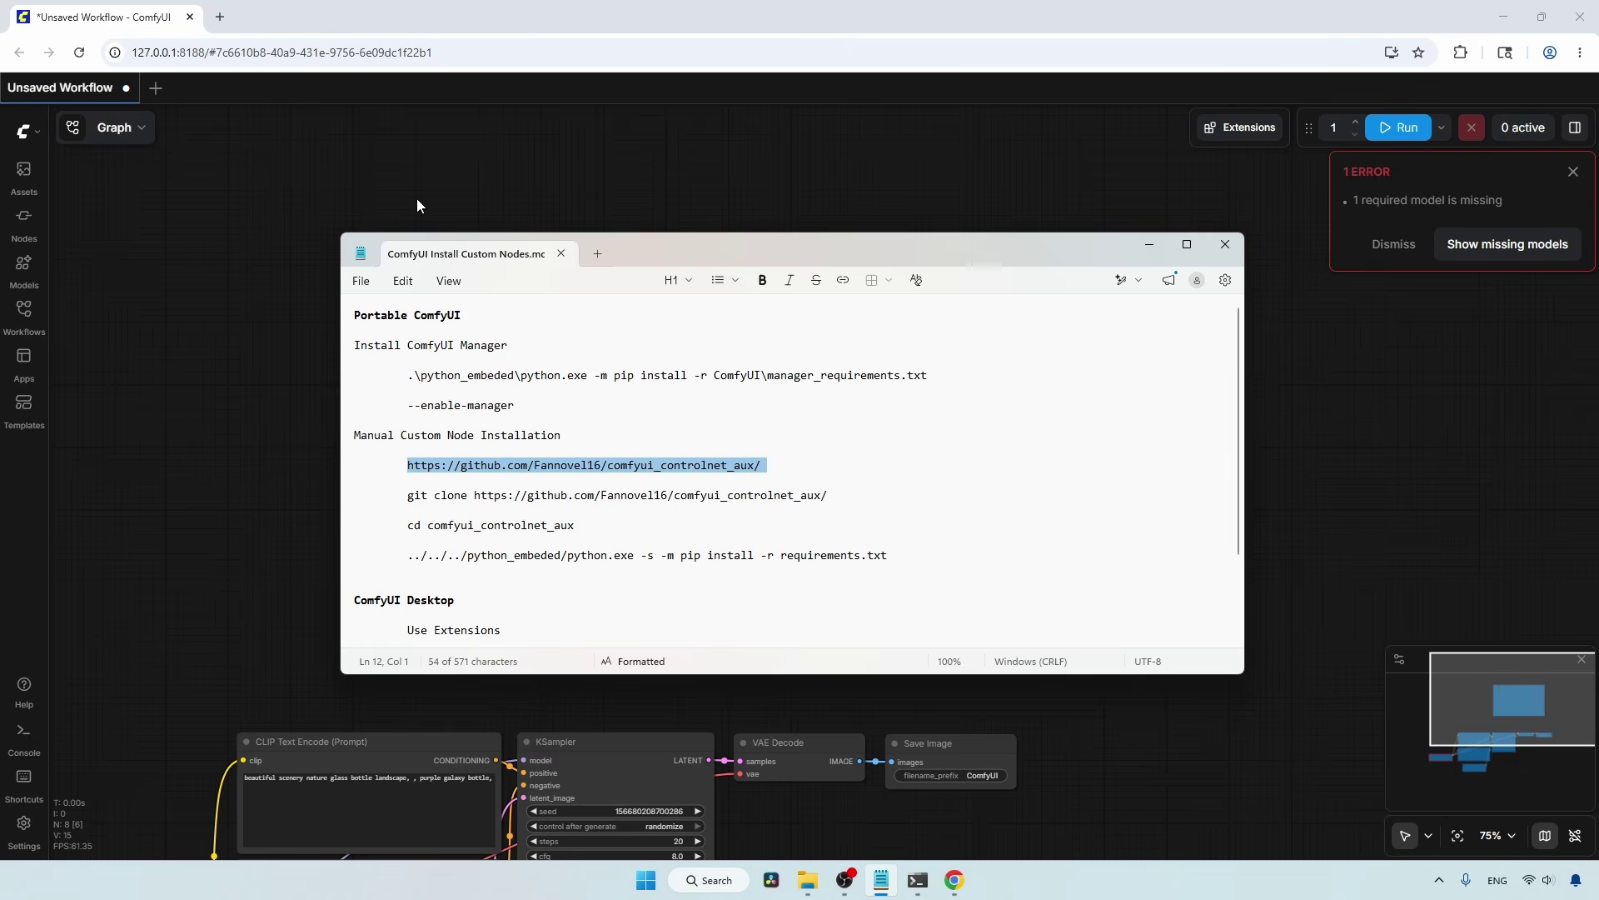
left_click(222, 18)
key("ctrl+v")
key("Return")
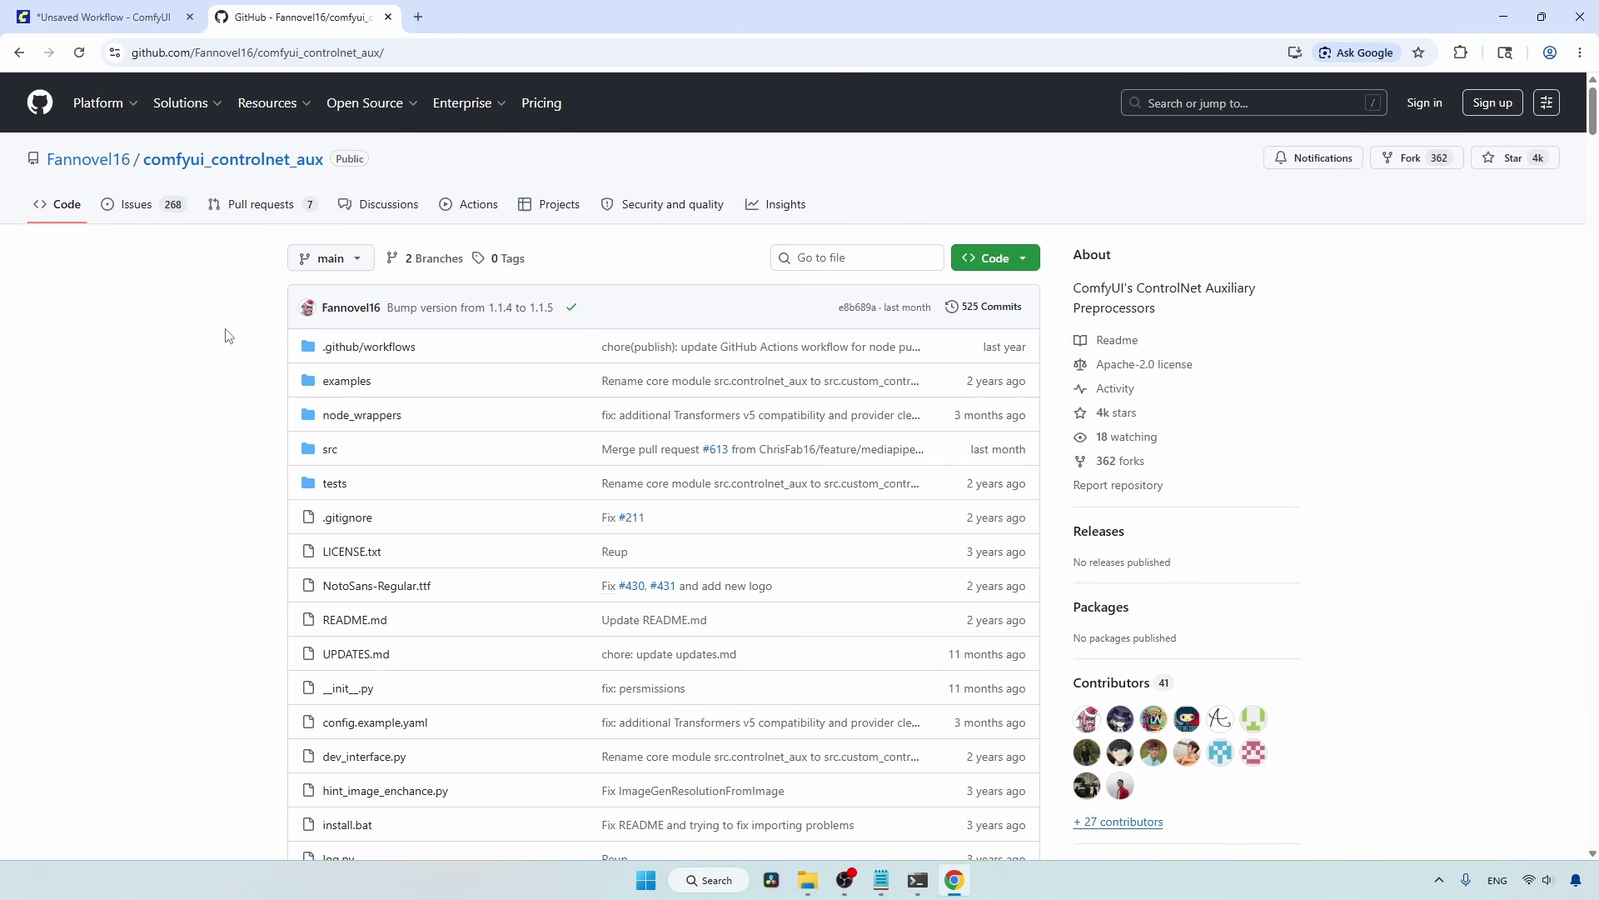
Step: Review the installation instructions in the comfyui_controlnet_aux README, including the alternative manual method
scroll(226, 335, "down", 15)
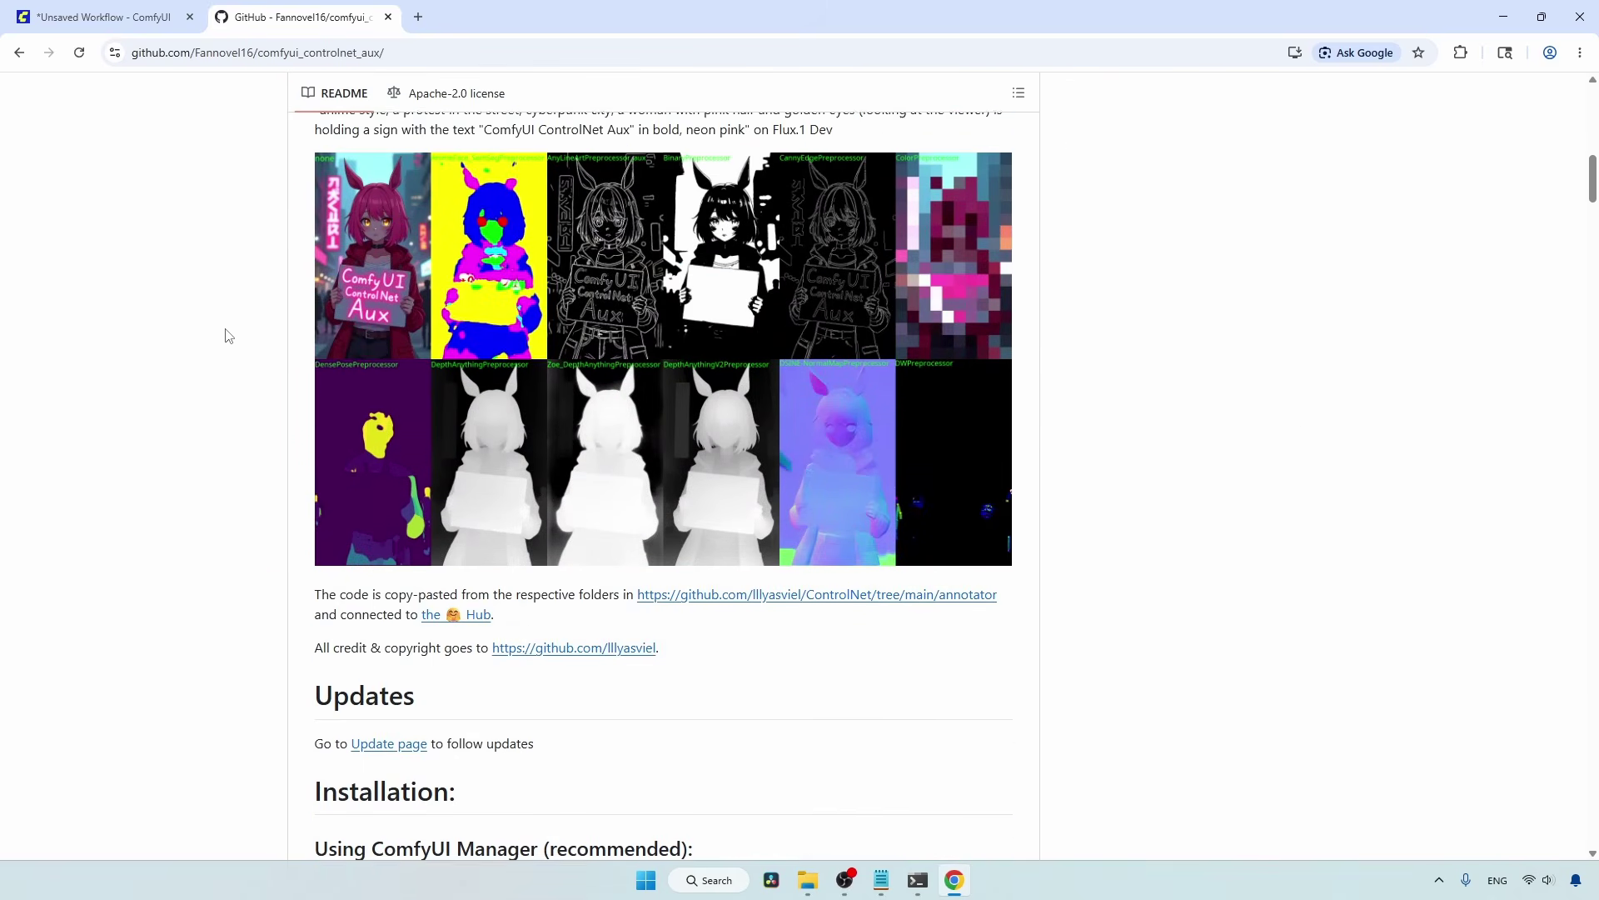
scroll(226, 335, "down", 5)
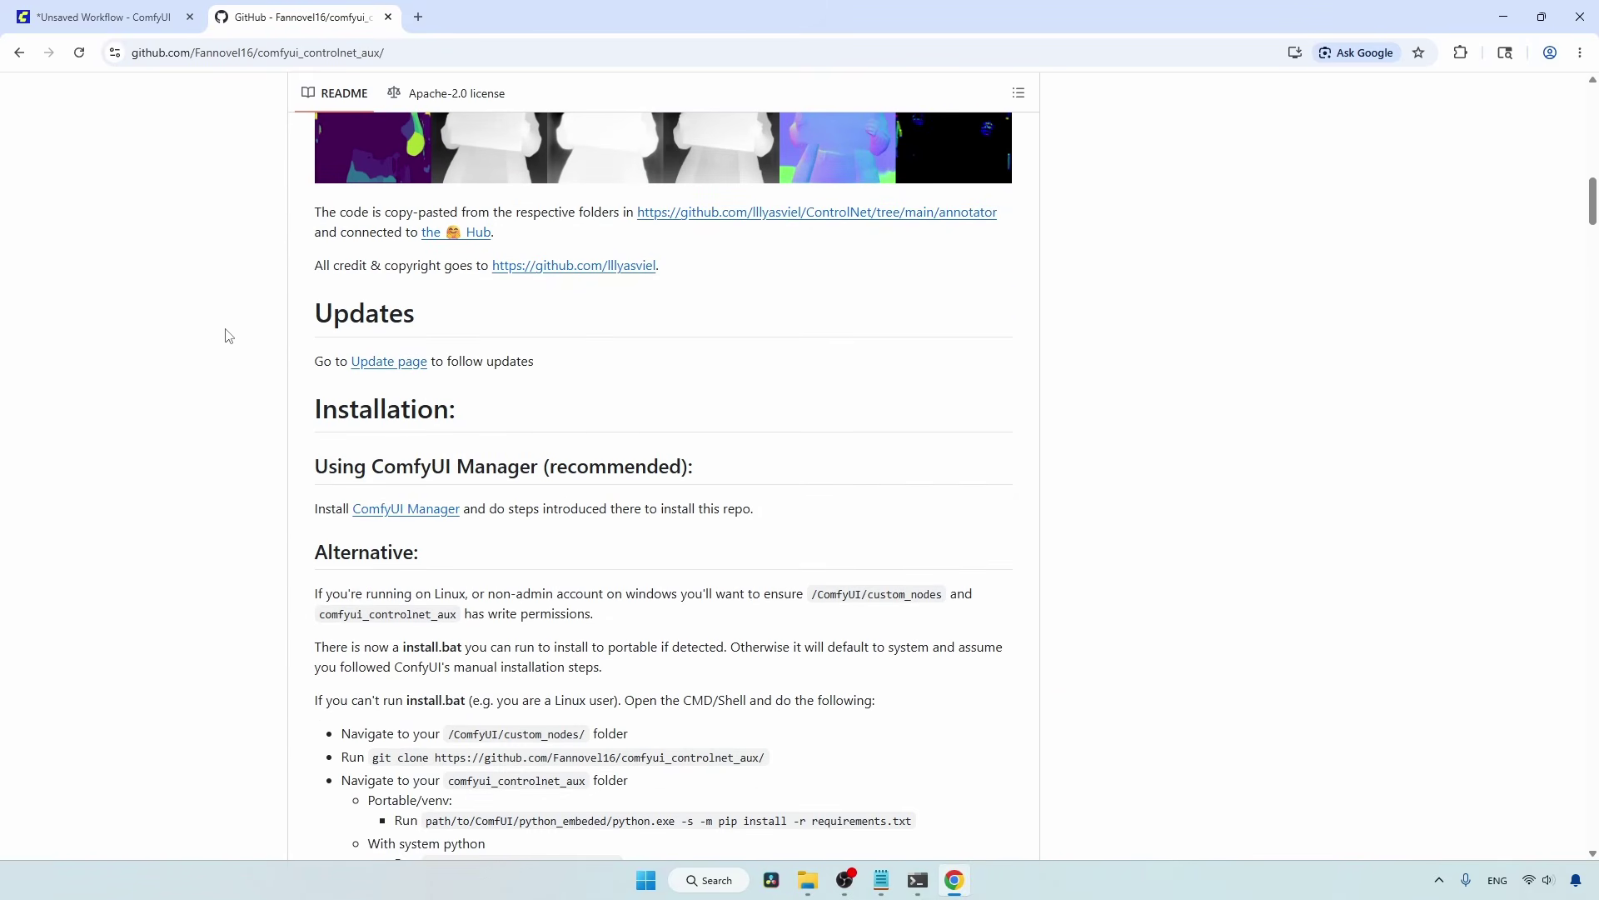
scroll(225, 335, "down", 2)
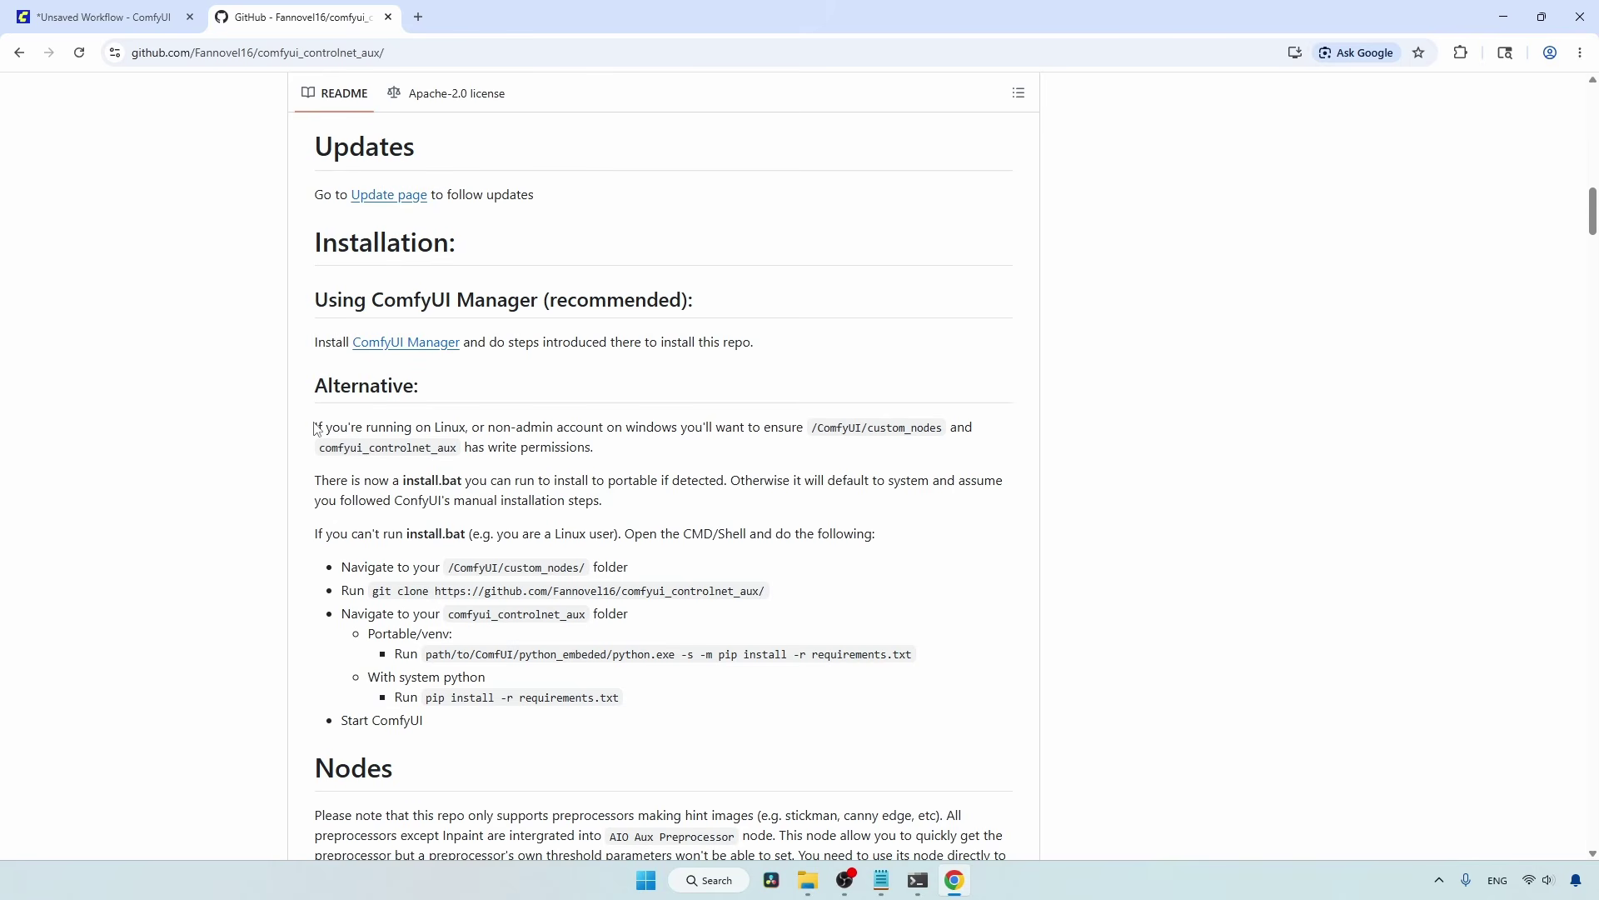
left_click_drag(315, 428, 444, 728)
left_click(444, 727)
scroll(994, 369, "up", 1)
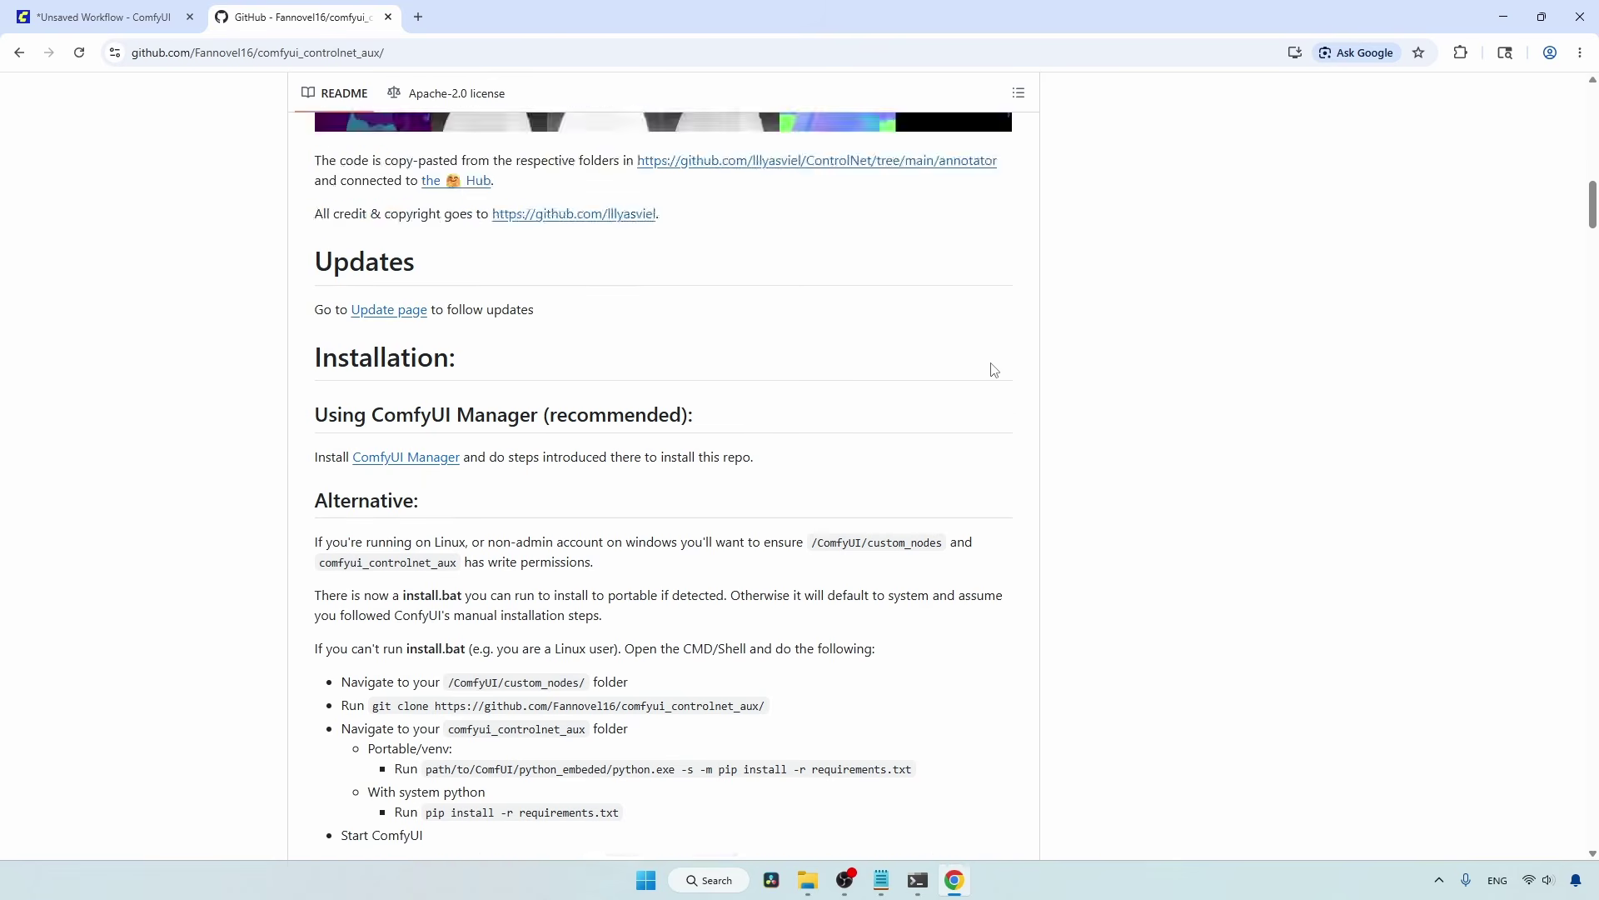
scroll(938, 489, "up", 15)
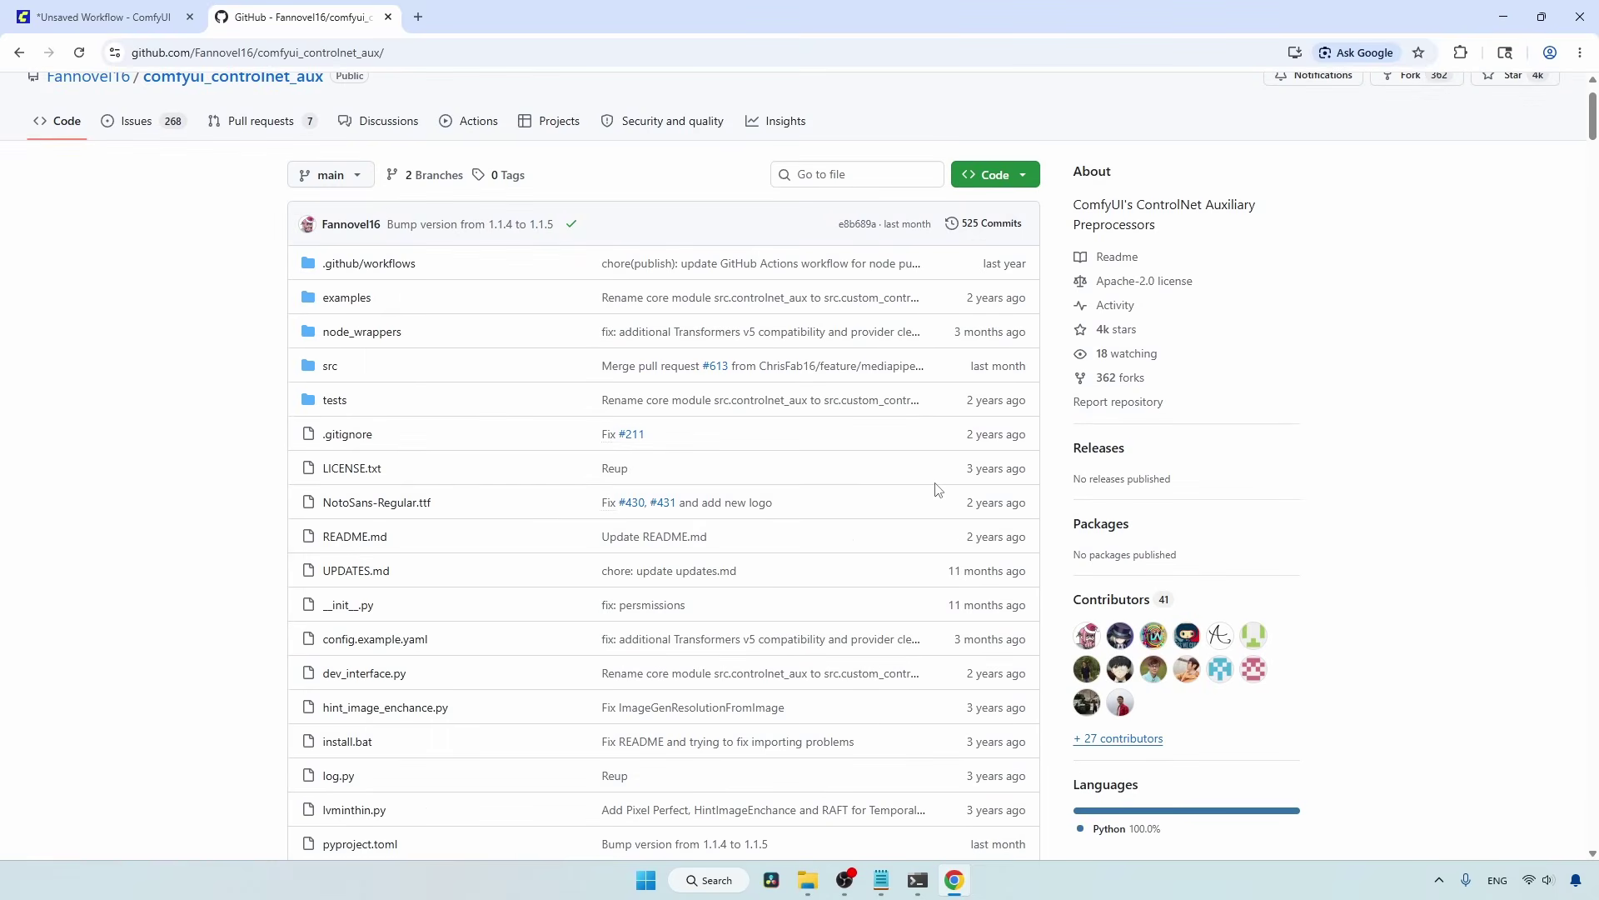
Step: Copy the comfyui_controlnet_aux repository URL and open a terminal in the portable ComfyUI's custom_nodes folder
scroll(936, 490, "up", 1)
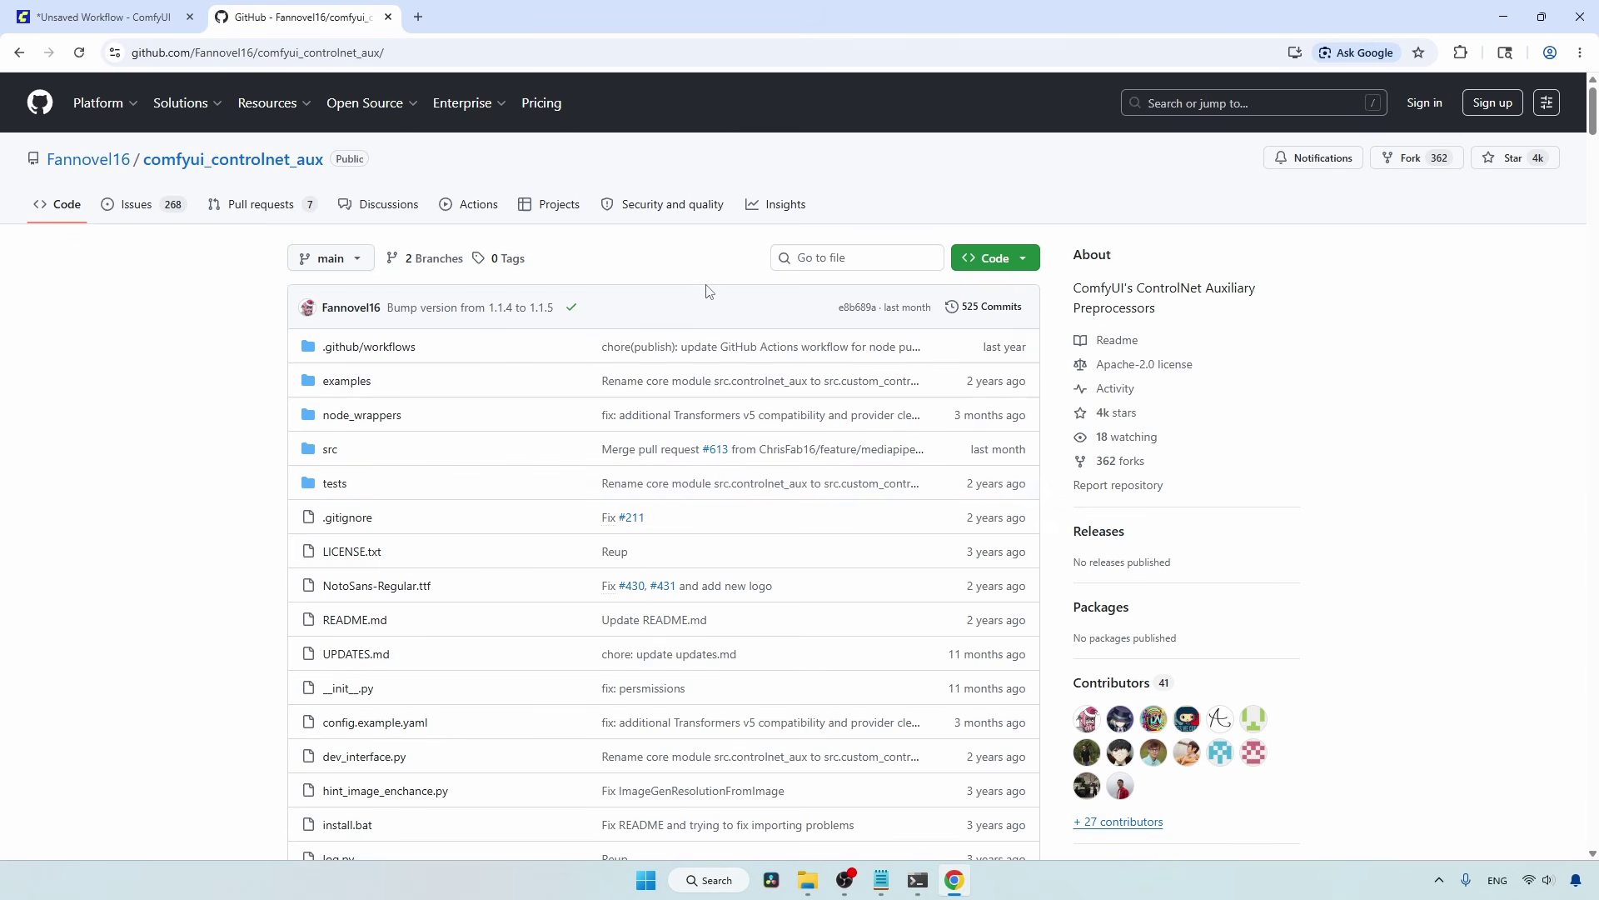
left_click(351, 49)
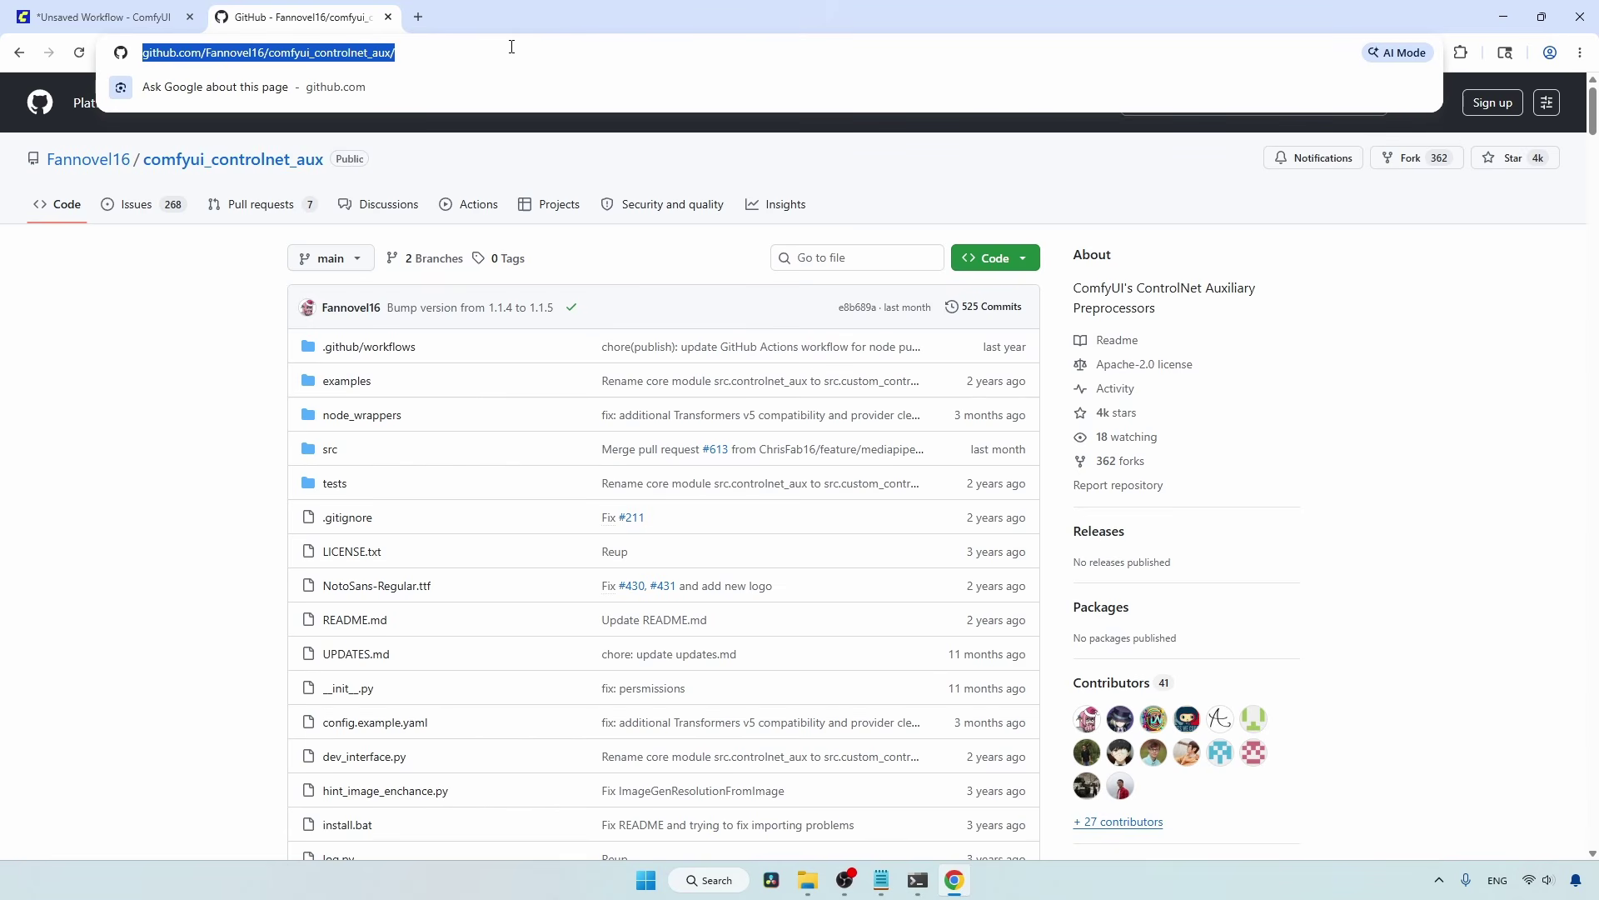
left_click(808, 879)
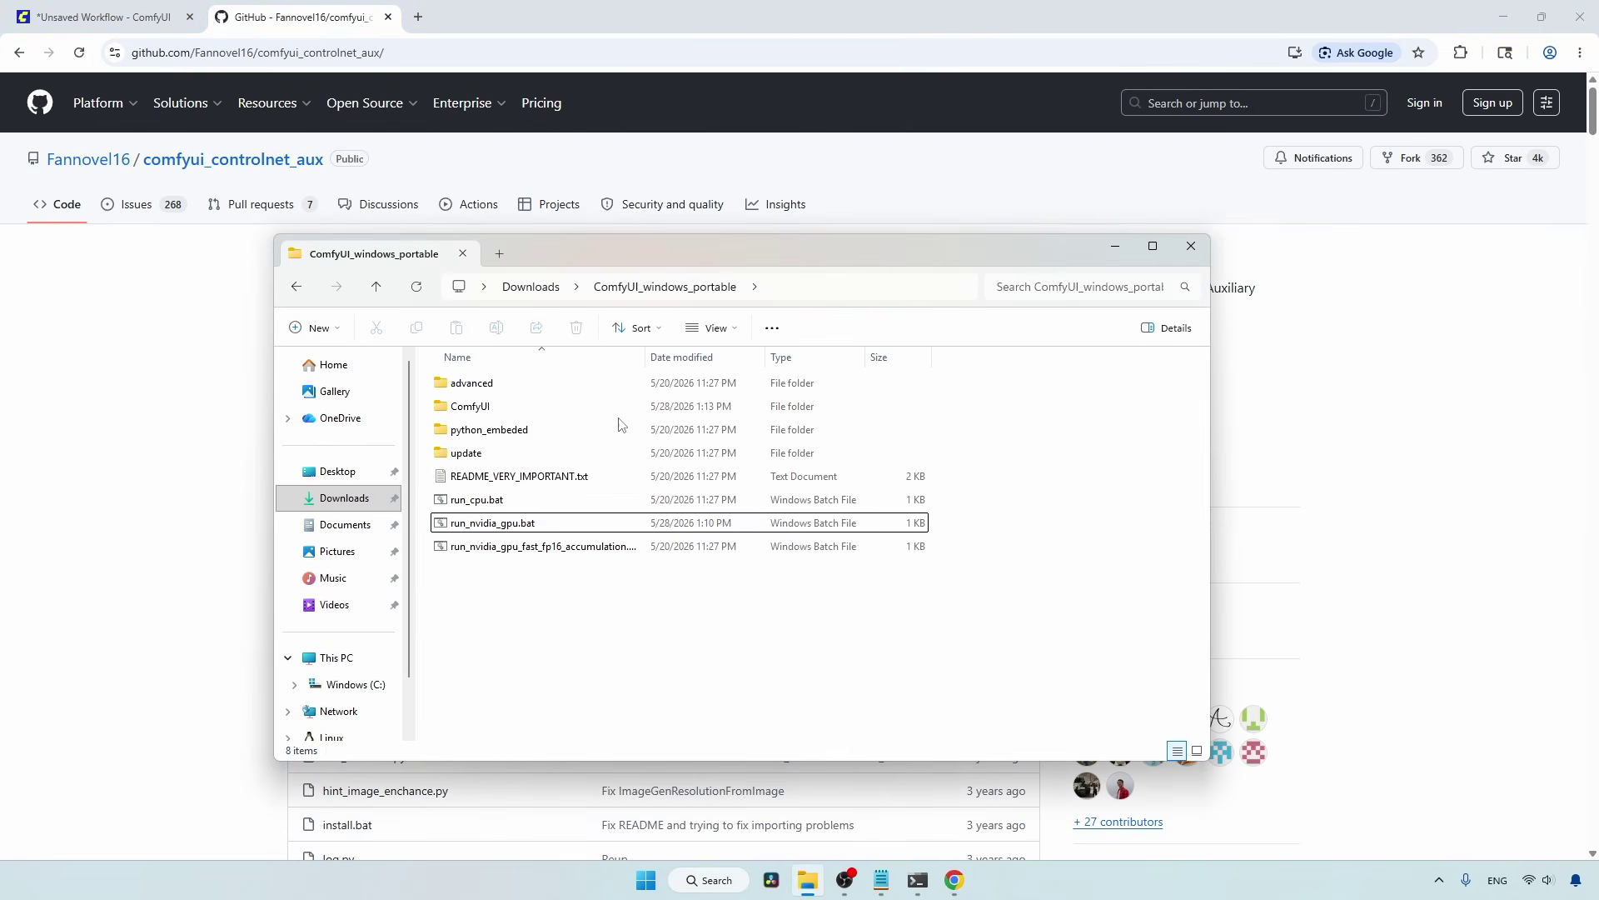
double_click(566, 408)
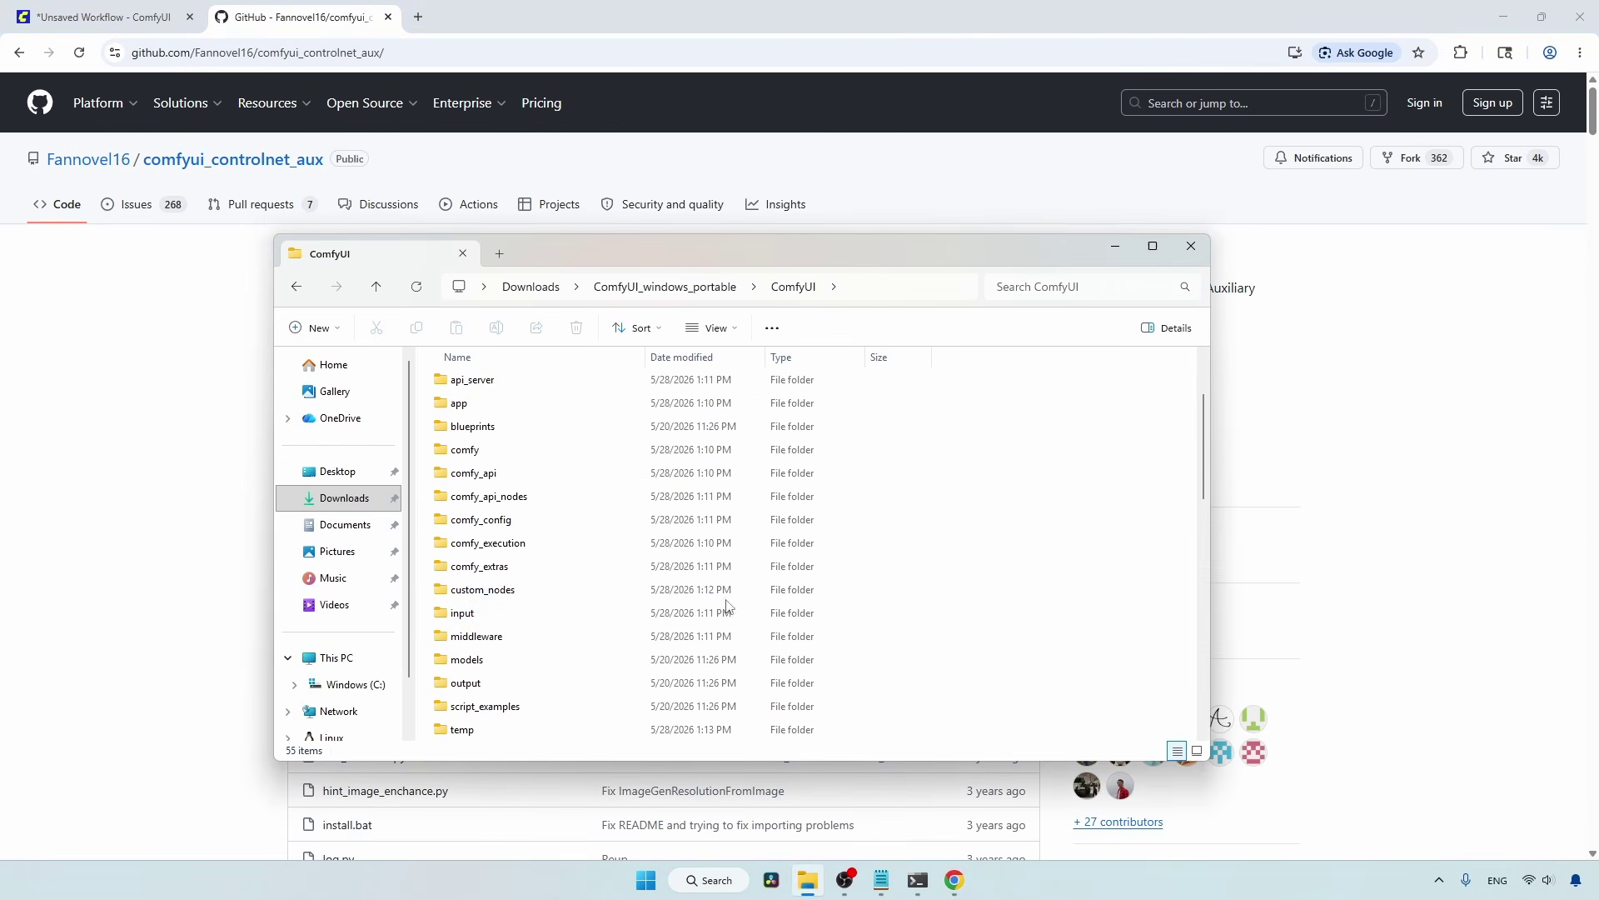
double_click(528, 590)
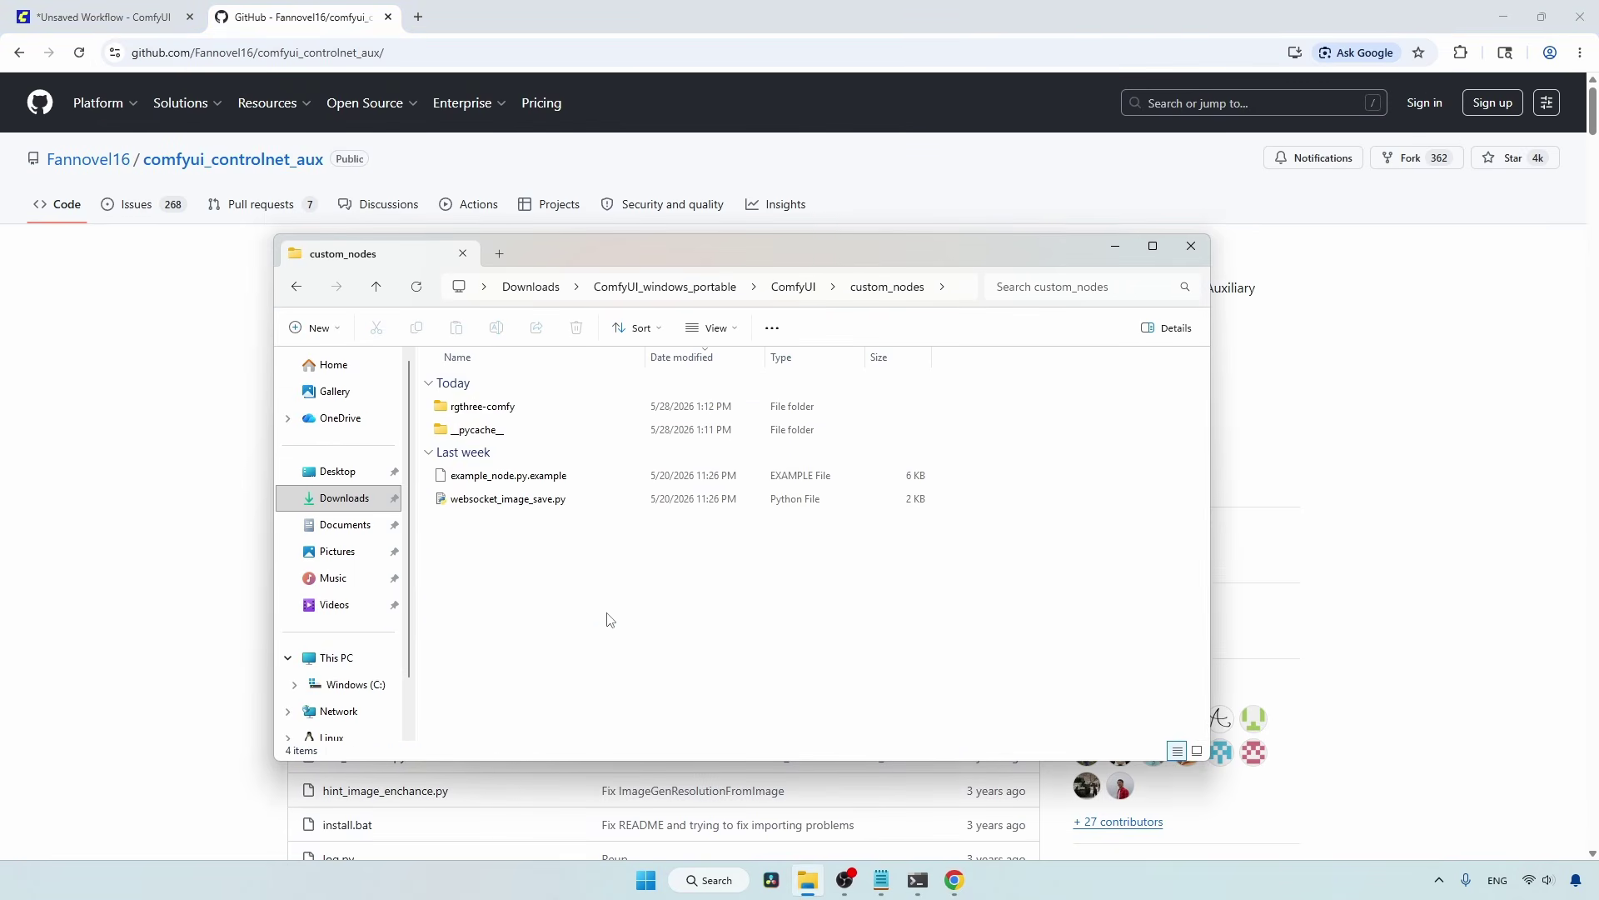
right_click(745, 610)
left_click(850, 554)
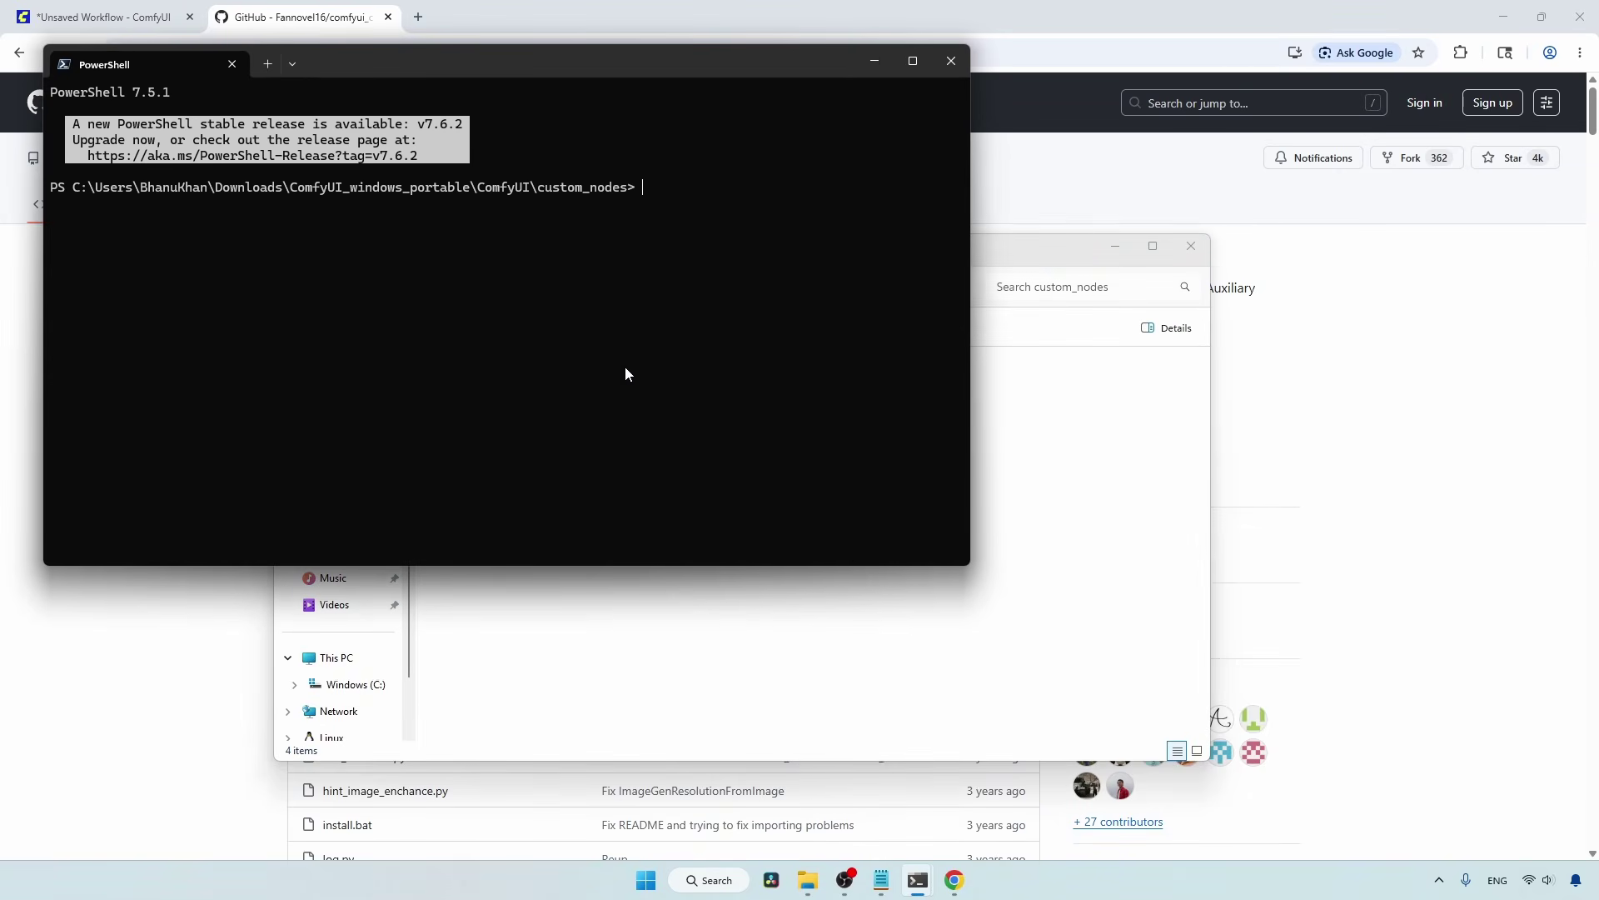
type("gi")
key("BackSpace")
type("t clone")
key("ctrl+v")
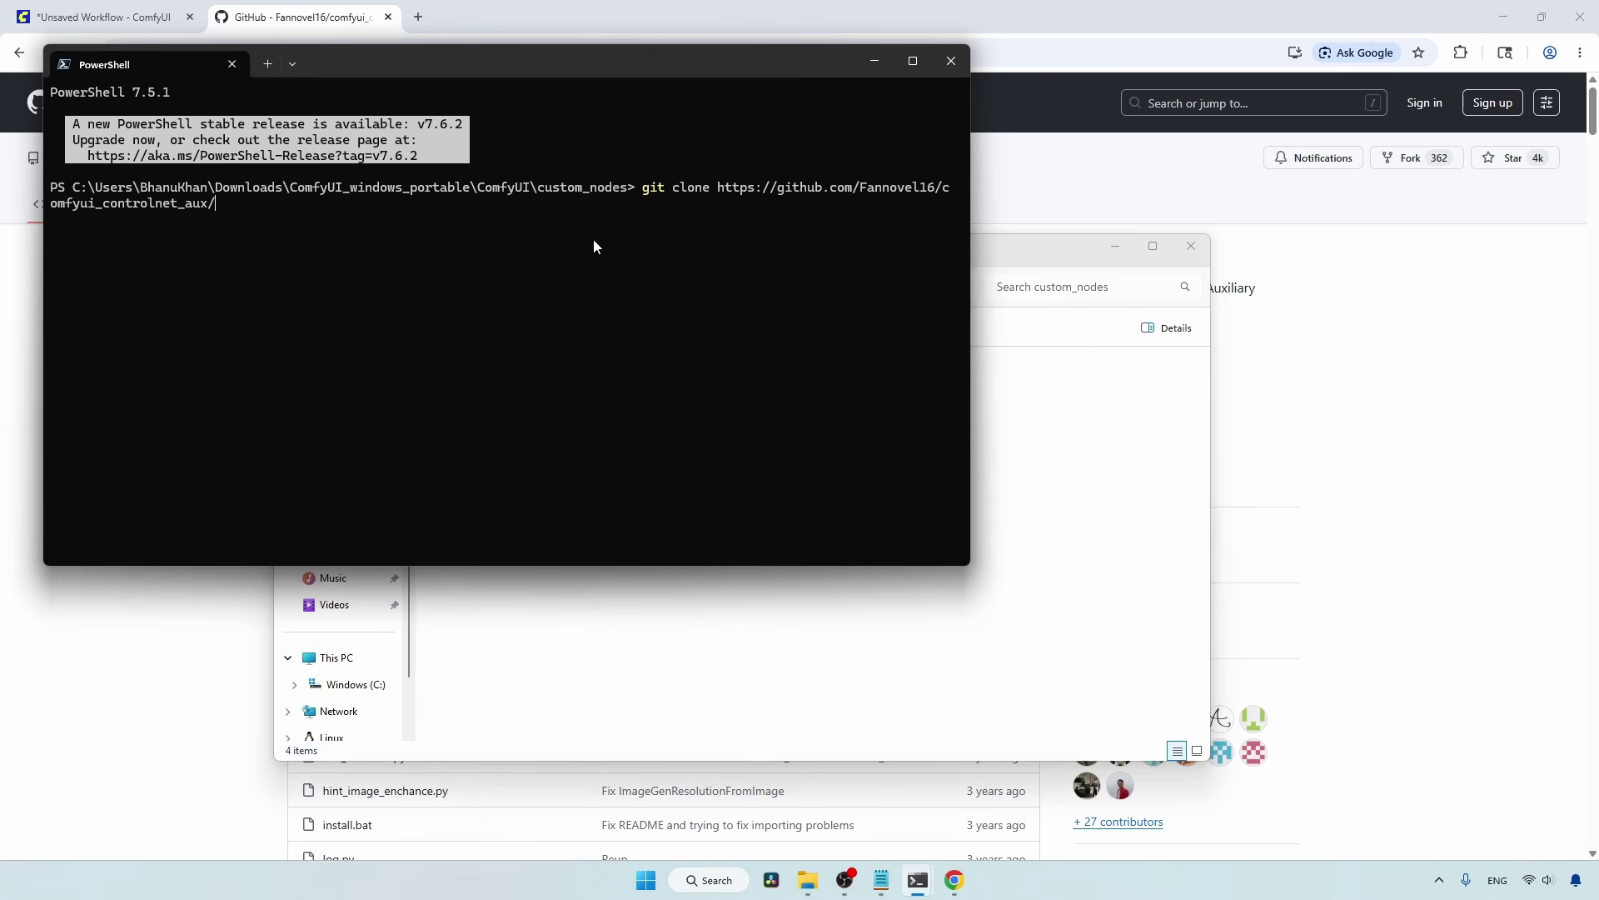
key("Return")
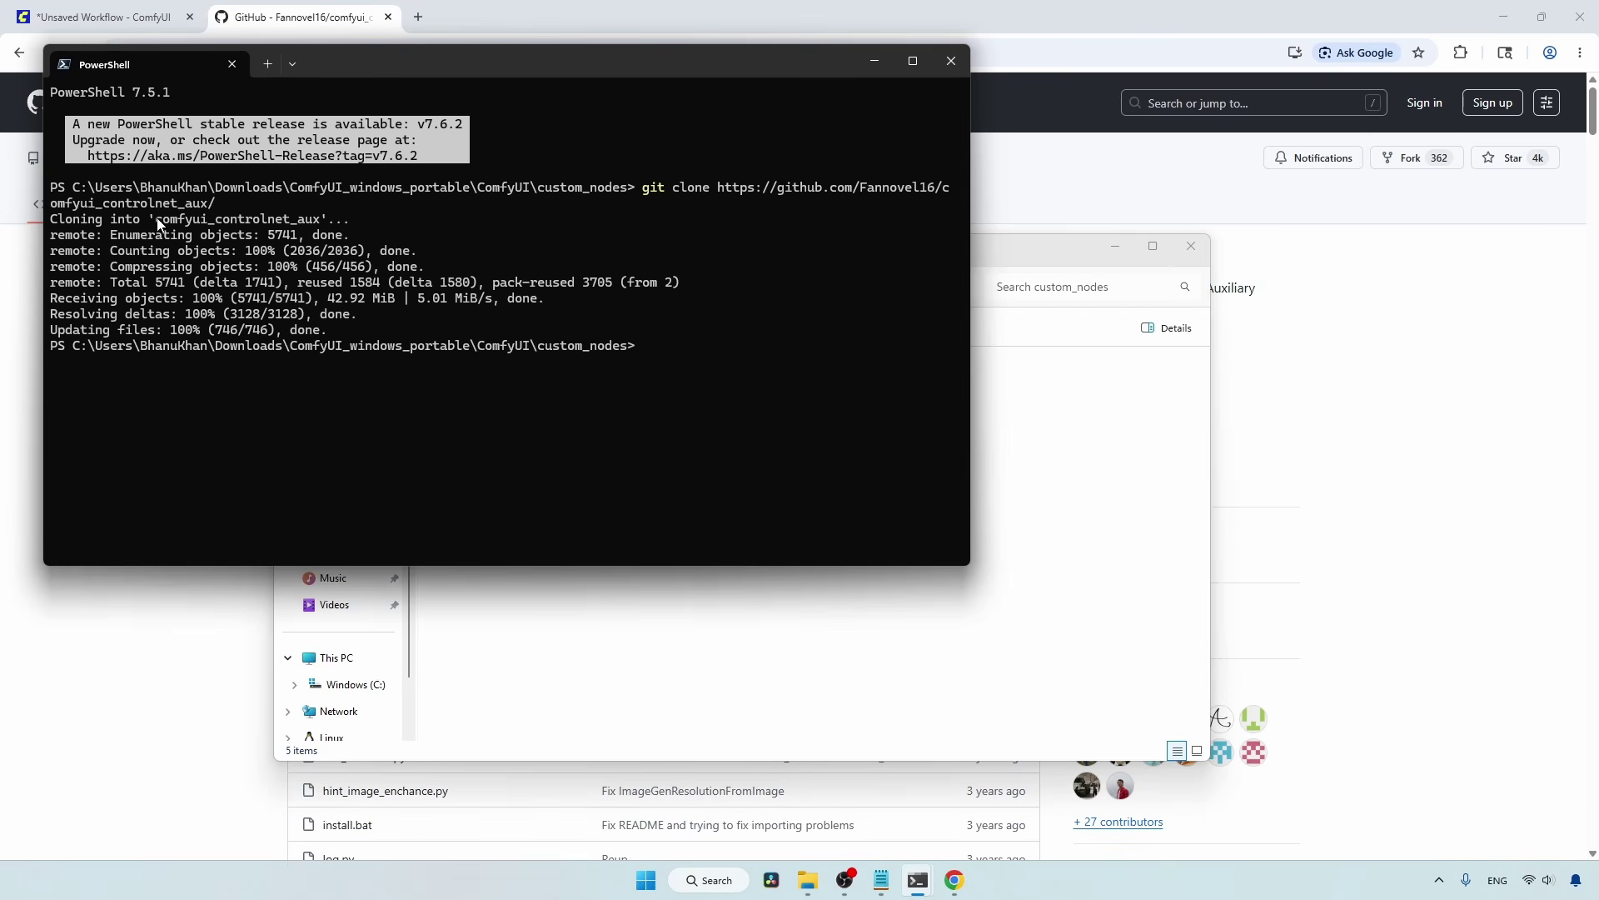
Step: List the contents of the custom_nodes folder in the terminal and copy the comfyui_controlnet_aux folder name
left_click_drag(156, 219, 321, 227)
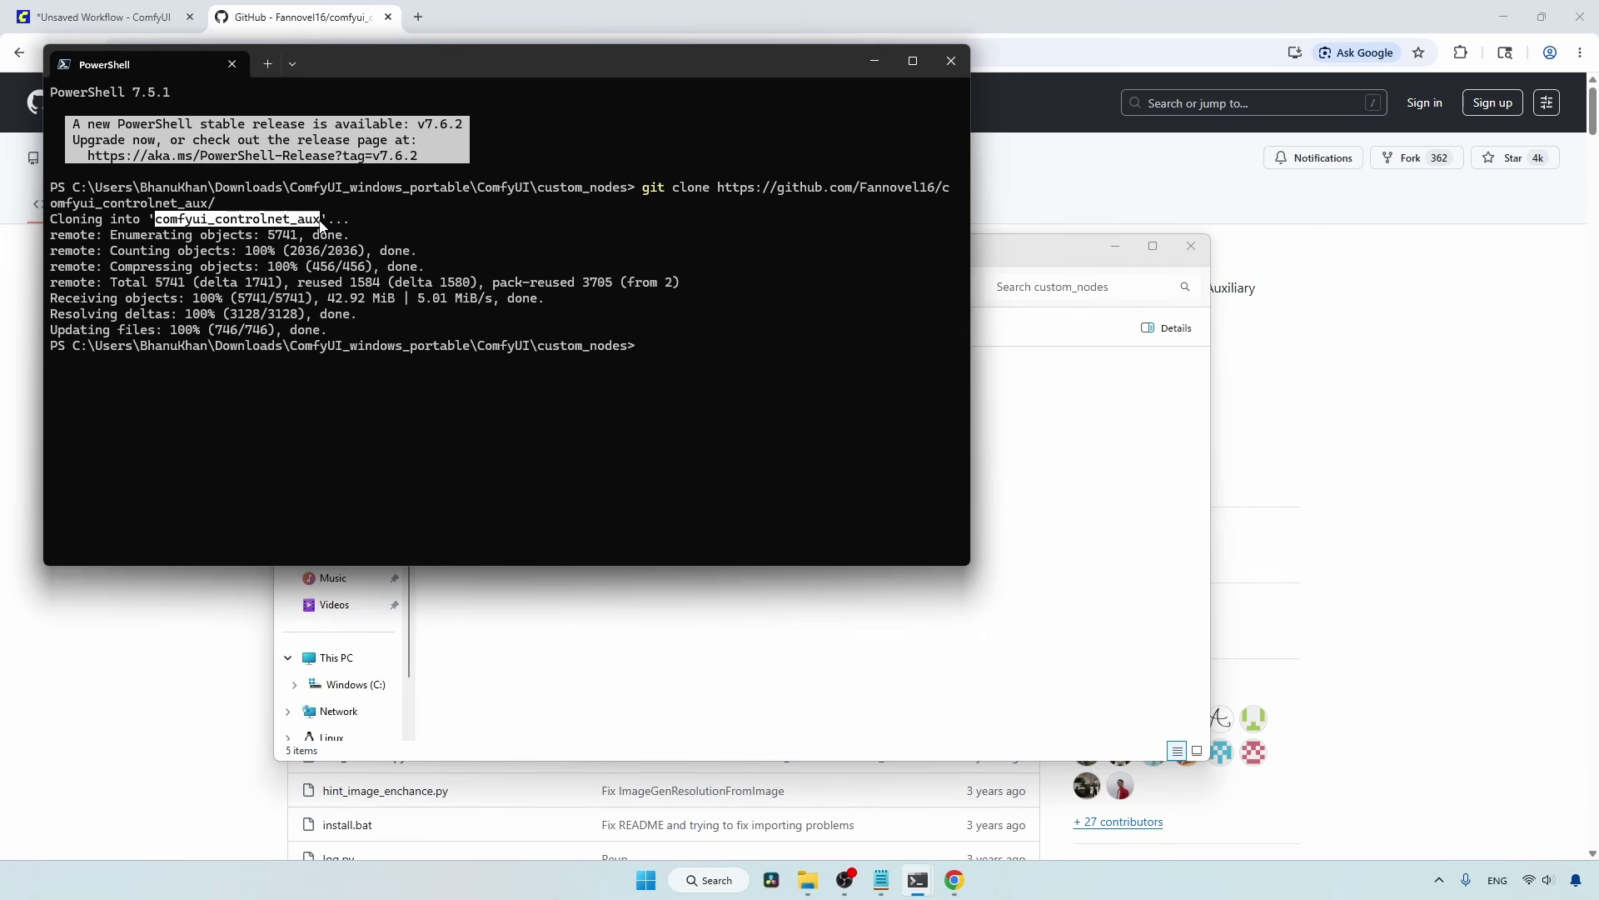
key("ctrl+c")
type("ls")
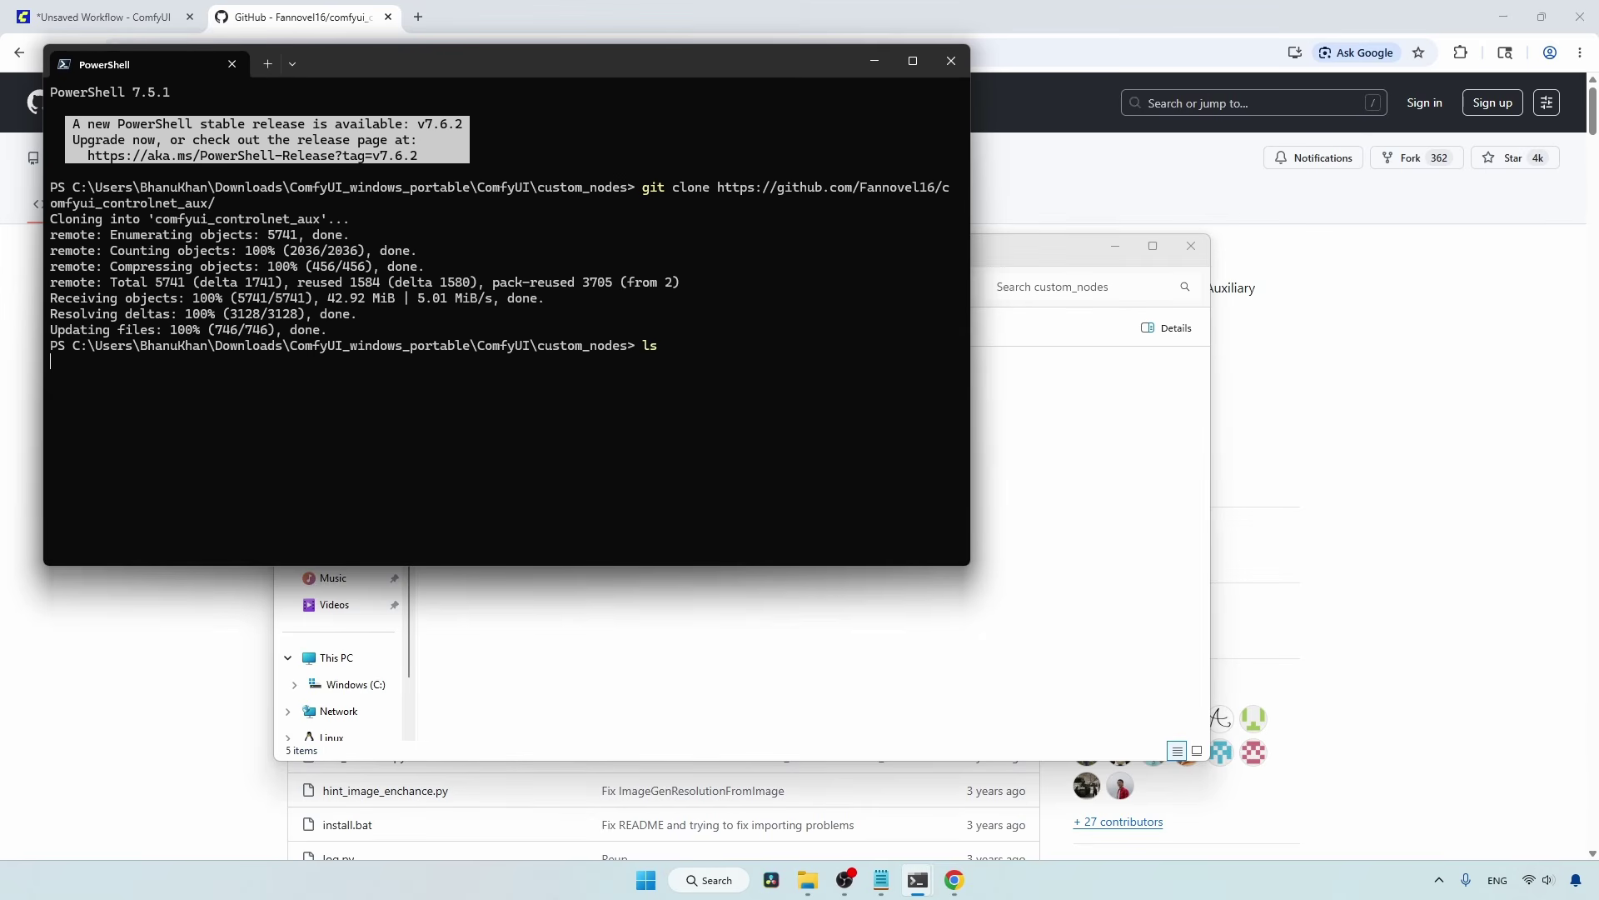
key("Return")
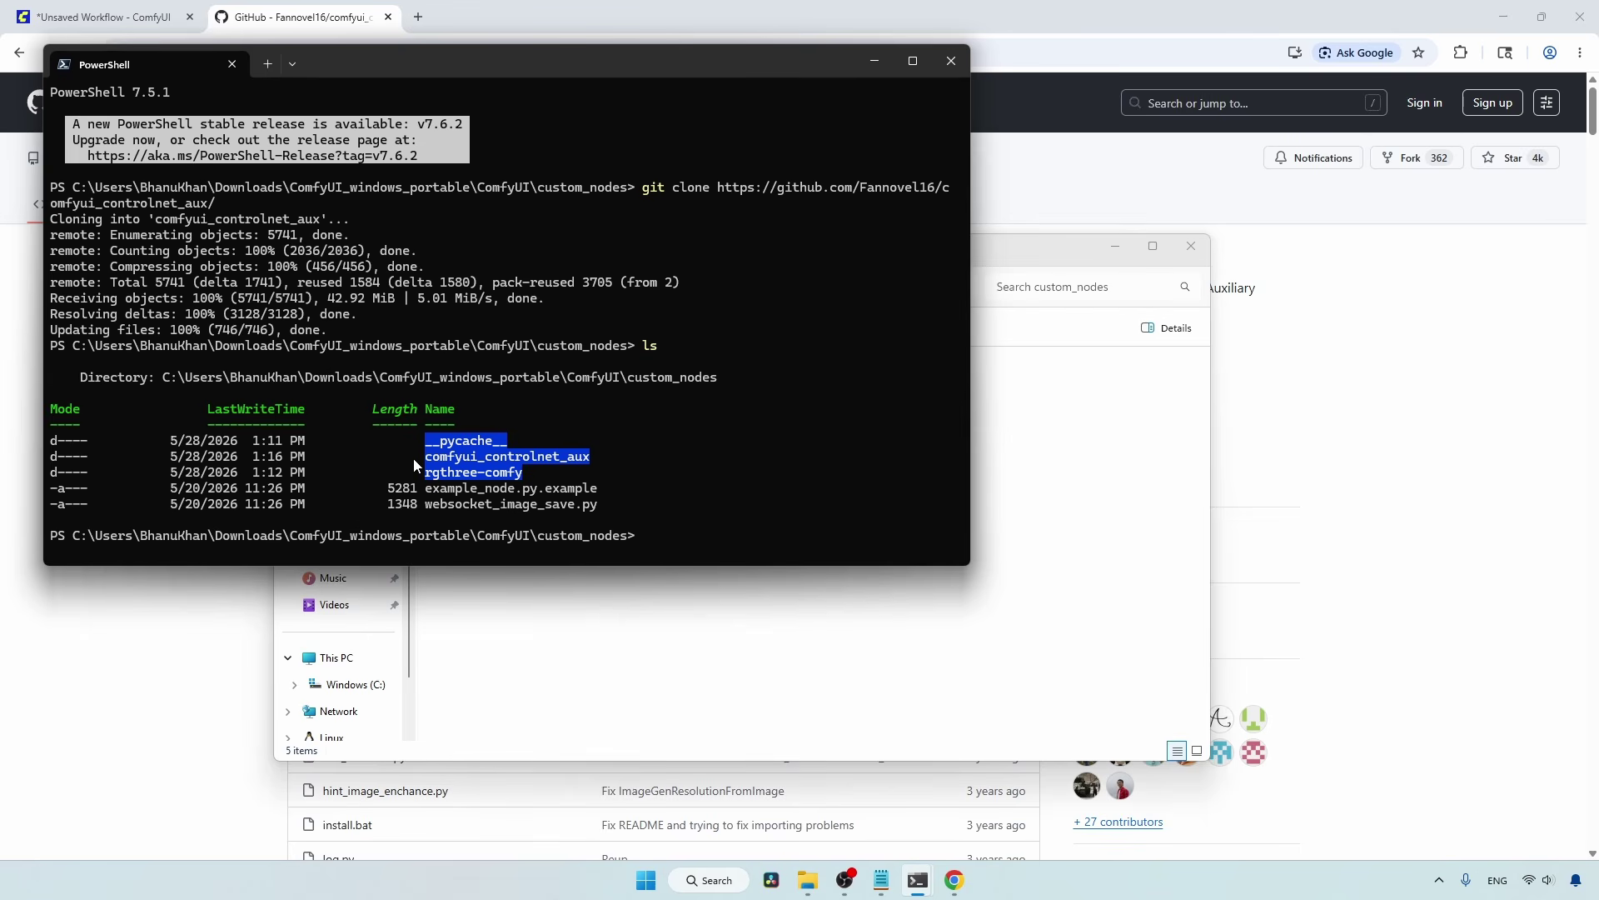
left_click_drag(423, 457, 588, 463)
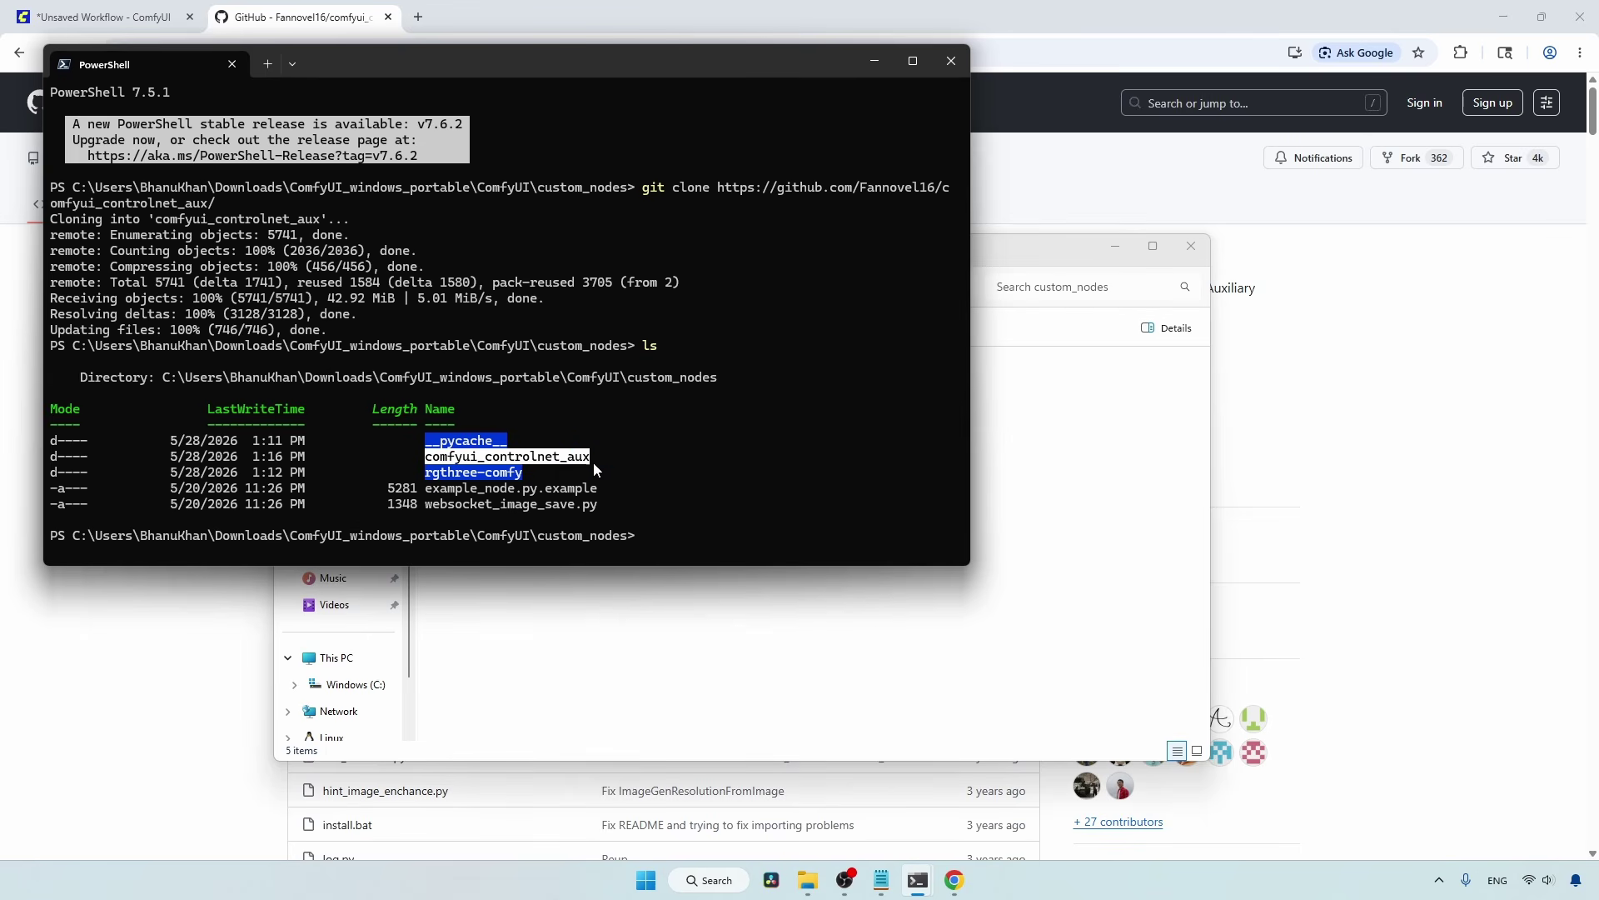
key("ctrl+c")
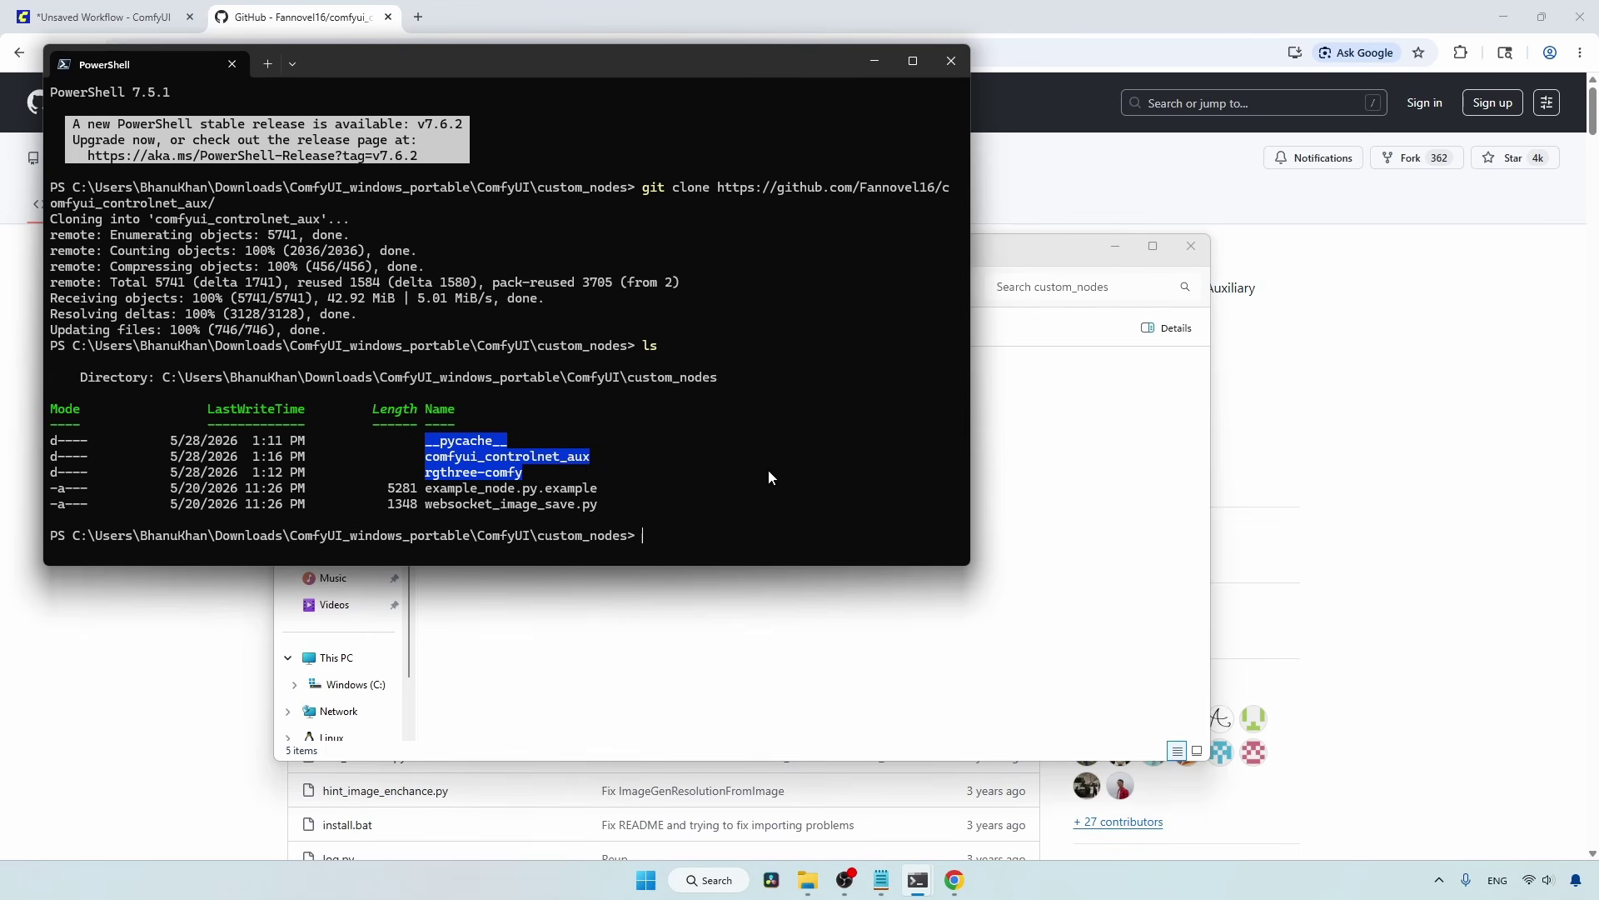
Step: Change the terminal's directory to comfyui_controlnet_aux and clear the terminal output
type("cd")
key("ctrl+v")
key("Return")
type("cls")
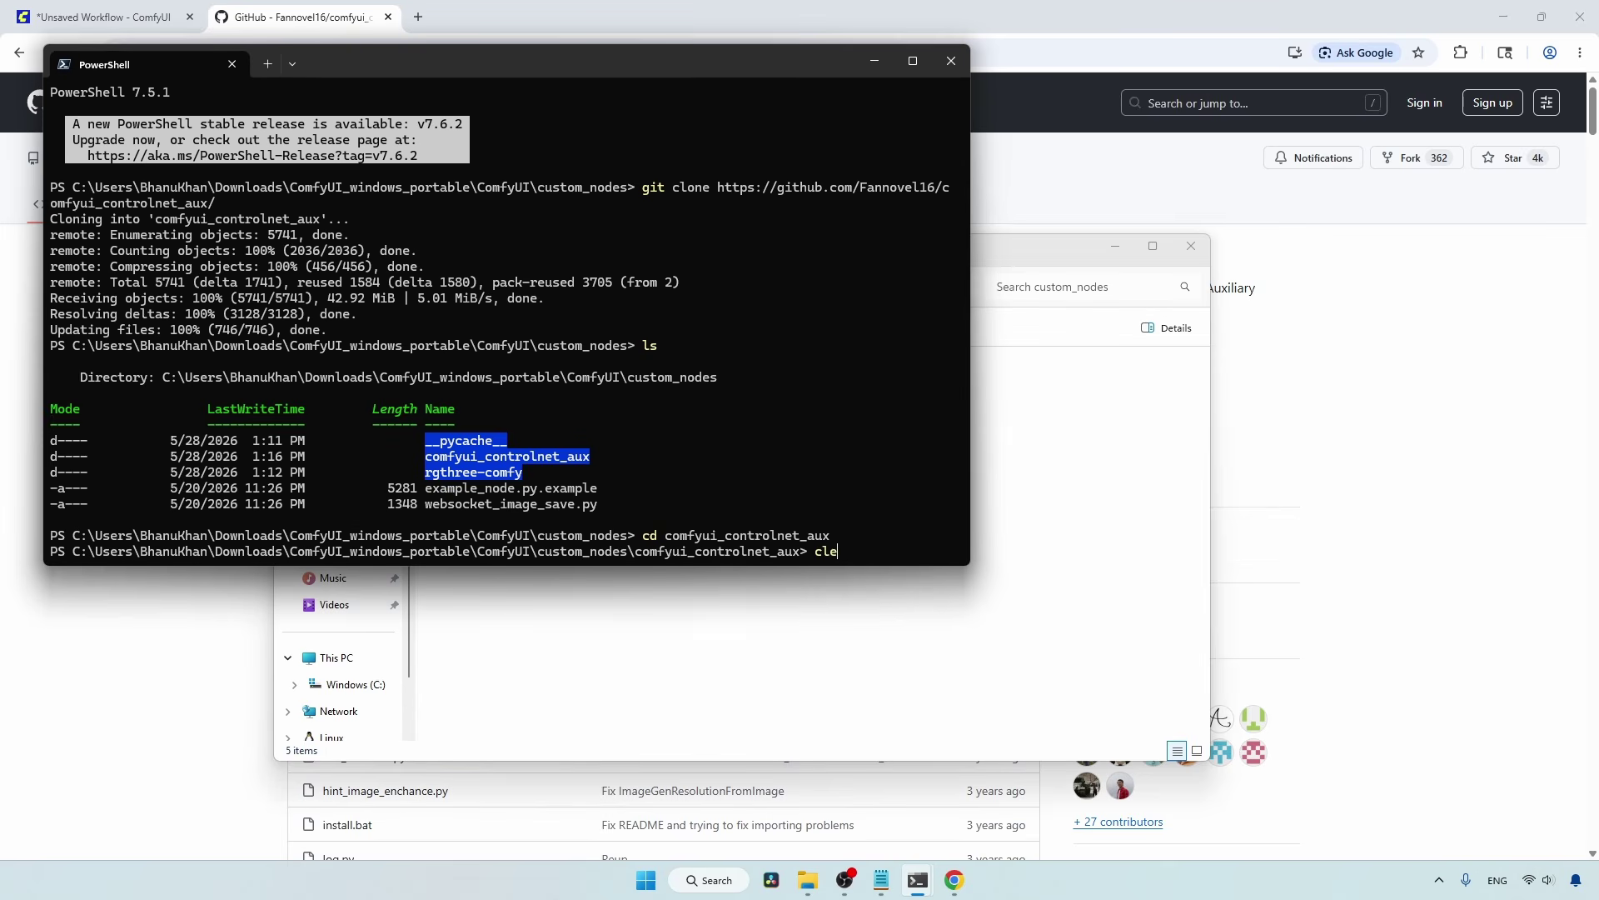
key("Return")
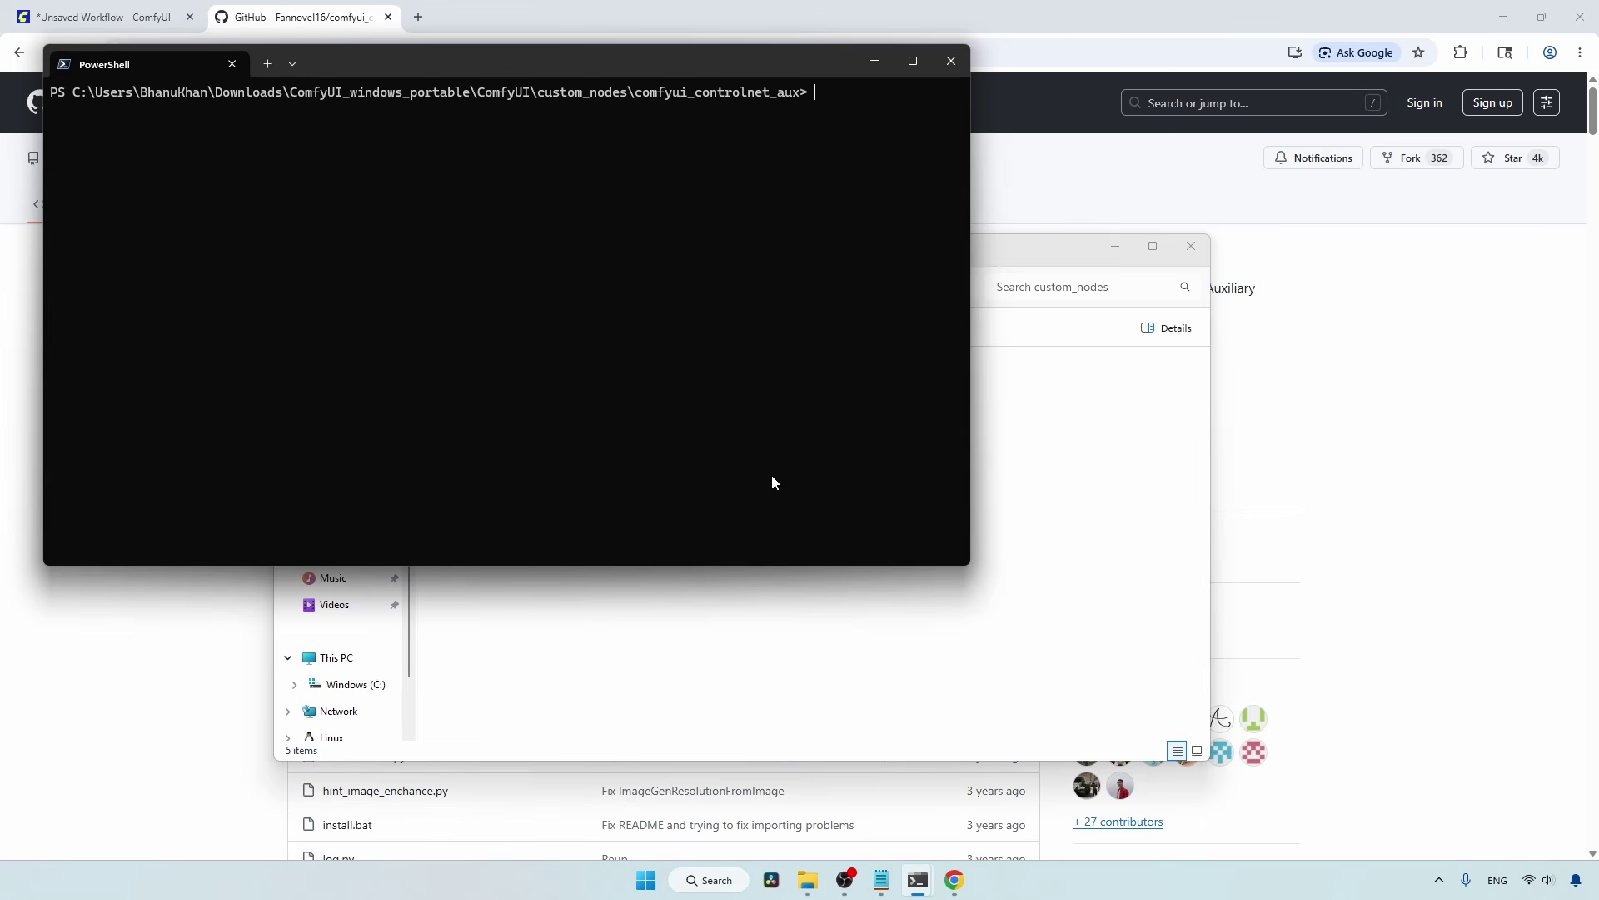
Step: Switch to the ComfyUI Install Custom Nodes notes and copy the embedded Python command that installs requirements.txt
key("alt+Tab")
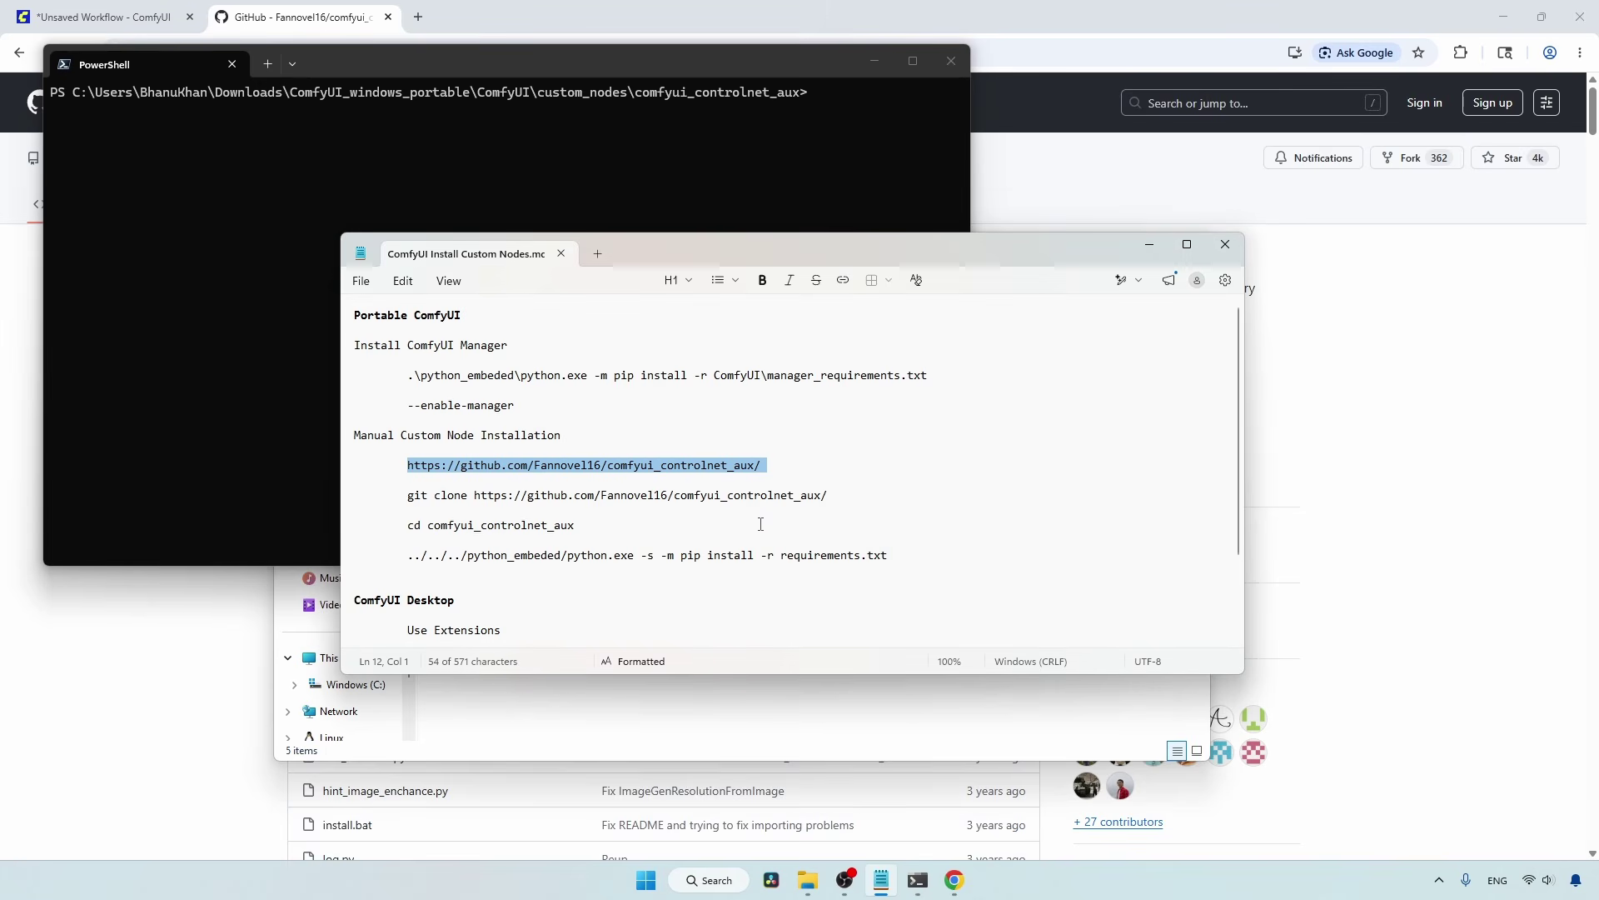
scroll(761, 524, "down", 1)
left_click_drag(407, 496, 922, 500)
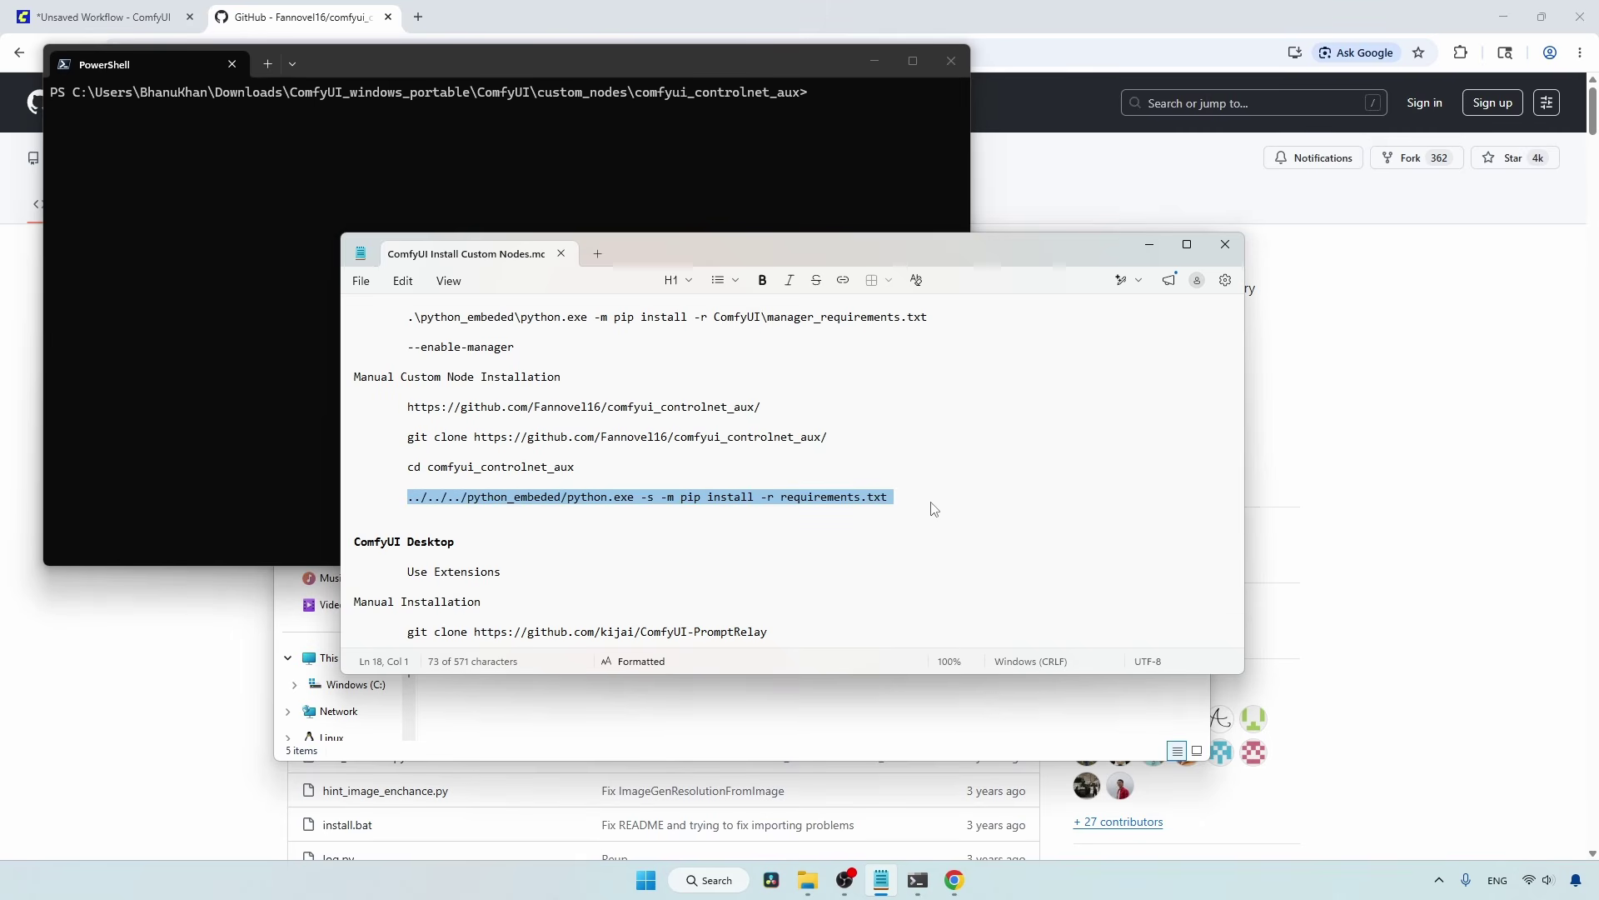
left_click_drag(408, 497, 641, 498)
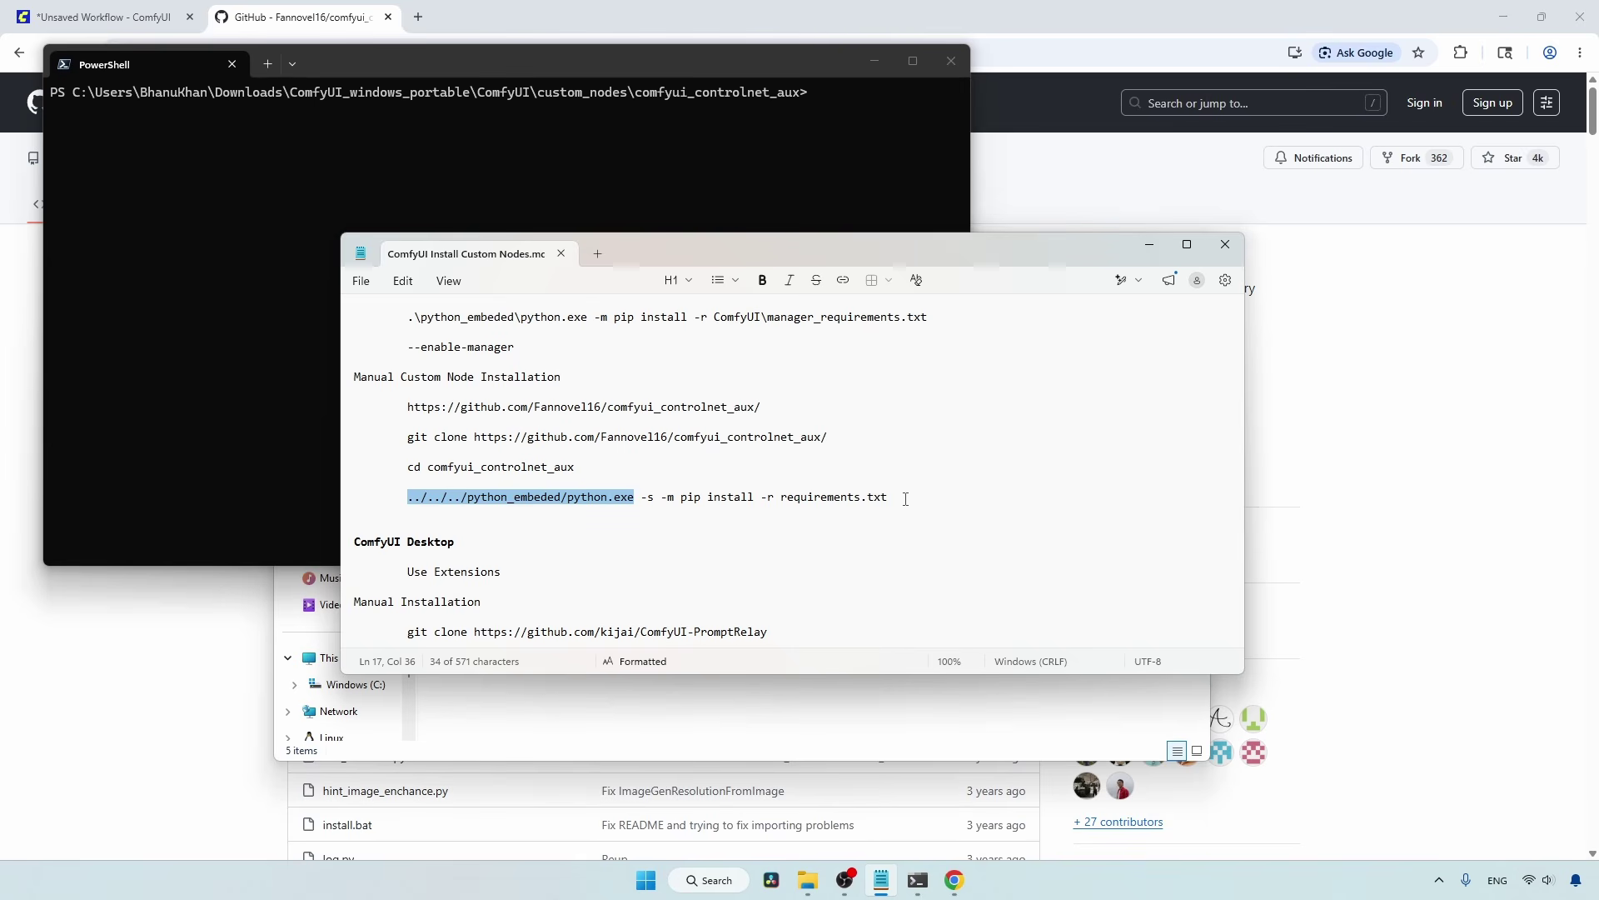
left_click_drag(906, 498, 406, 498)
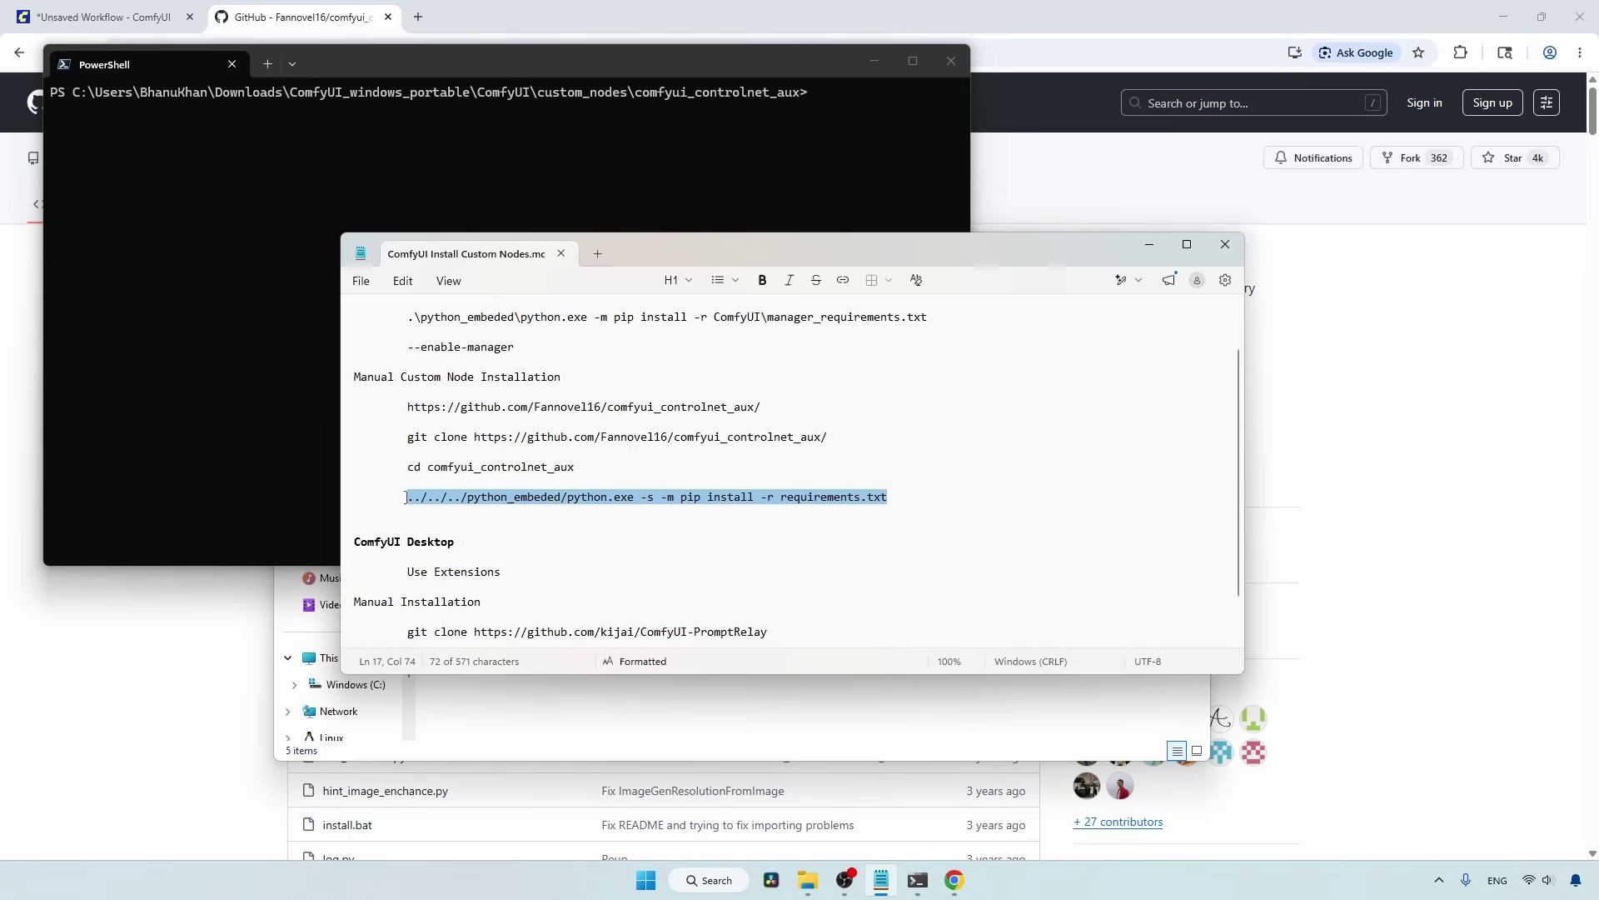
key("ctrl+c")
Step: Run ../../../python_embeded/python.exe -s -m pip install -r requirements.txt in the comfyui_controlnet_aux folder, and minimize the terminal
left_click(658, 179)
key("ctrl+v")
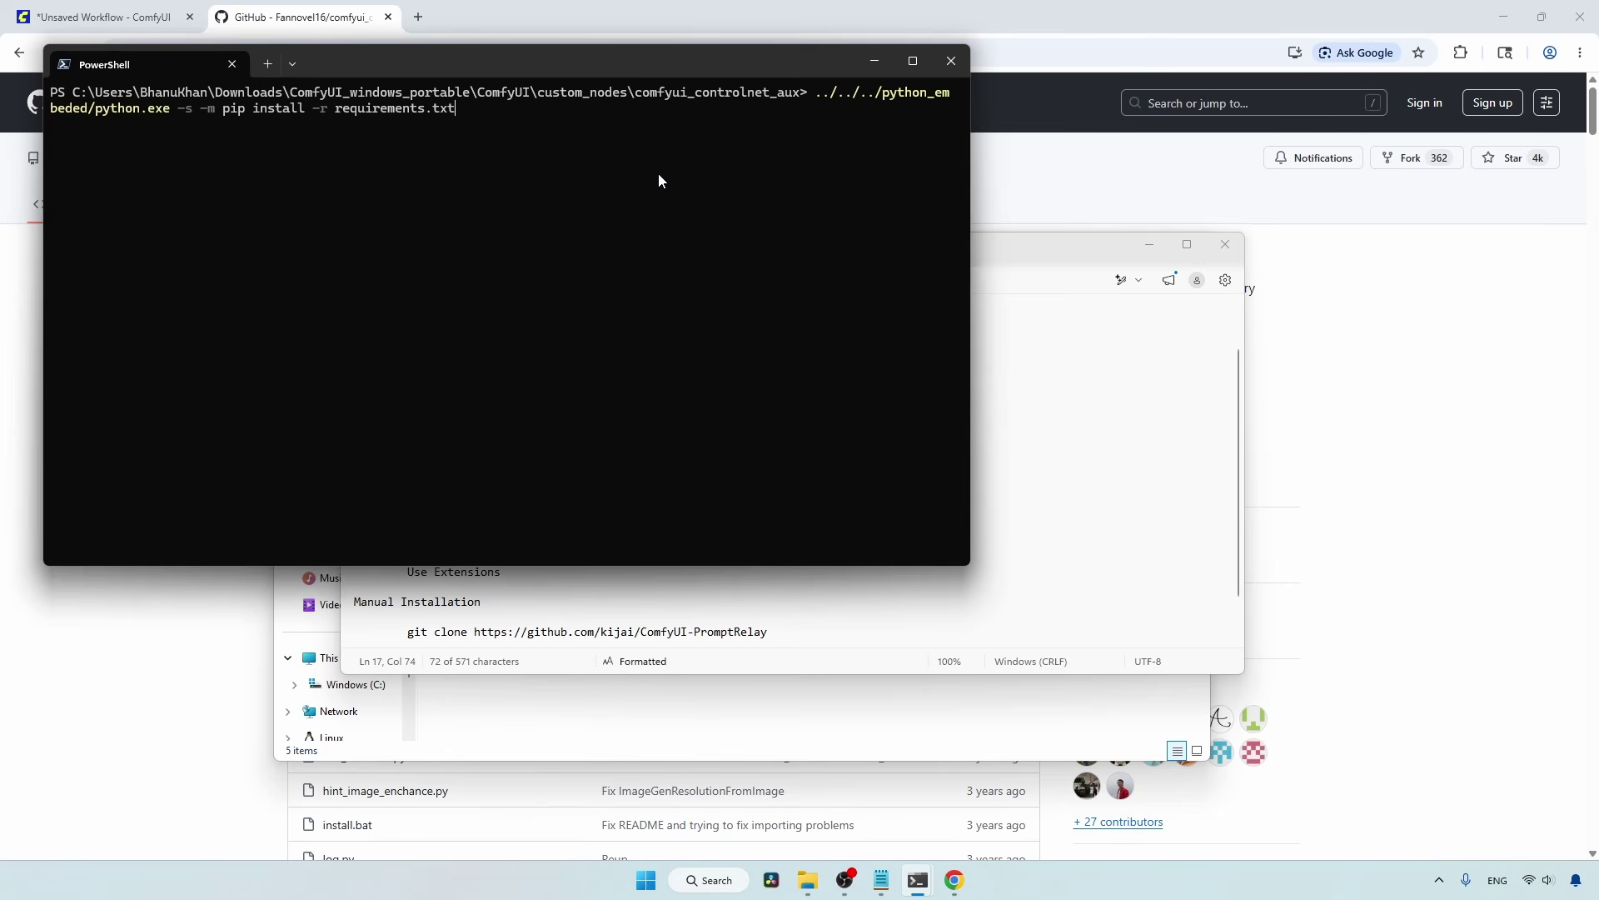
key("Return")
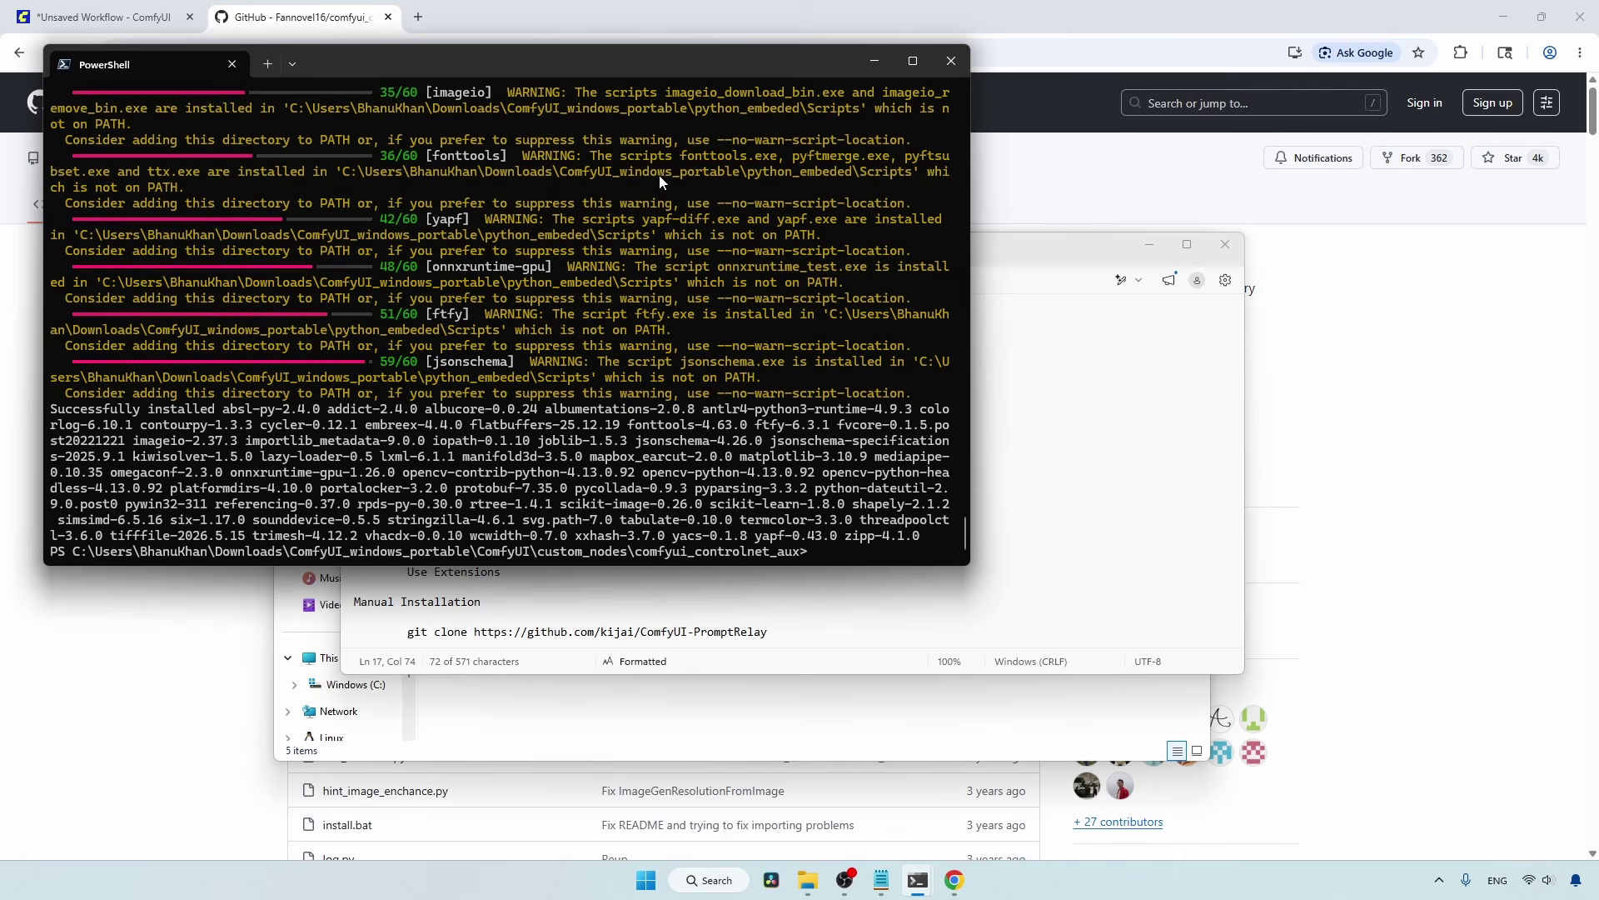
key("super+Down")
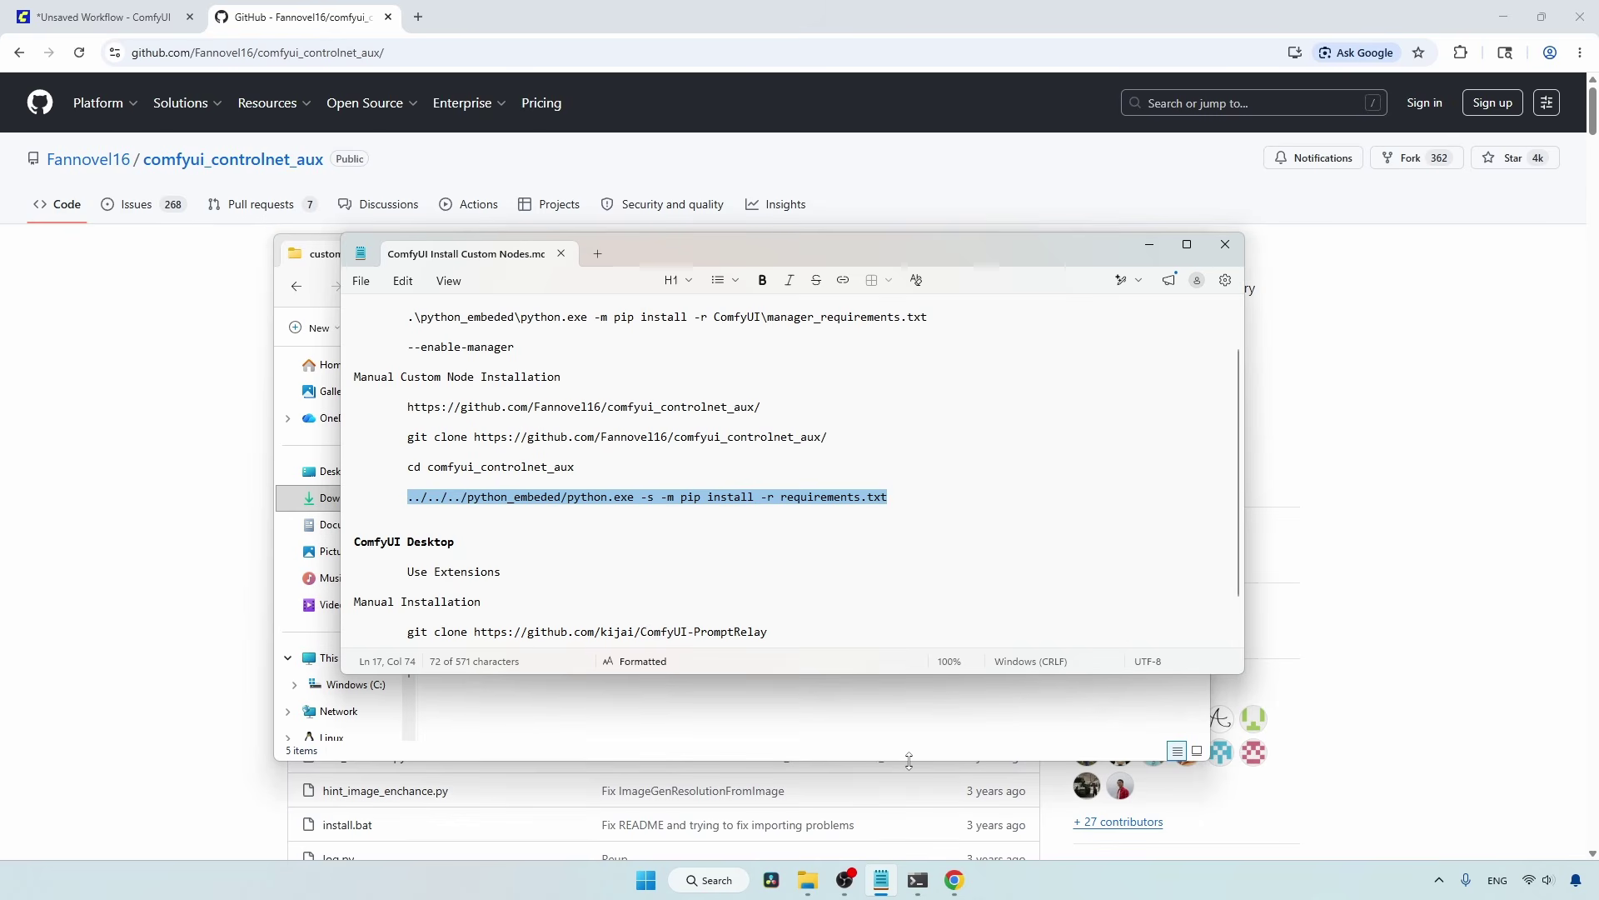
Step: Terminate the running ComfyUI server batch job and close the browser, leaving the unsaved workflow page
left_click(917, 880)
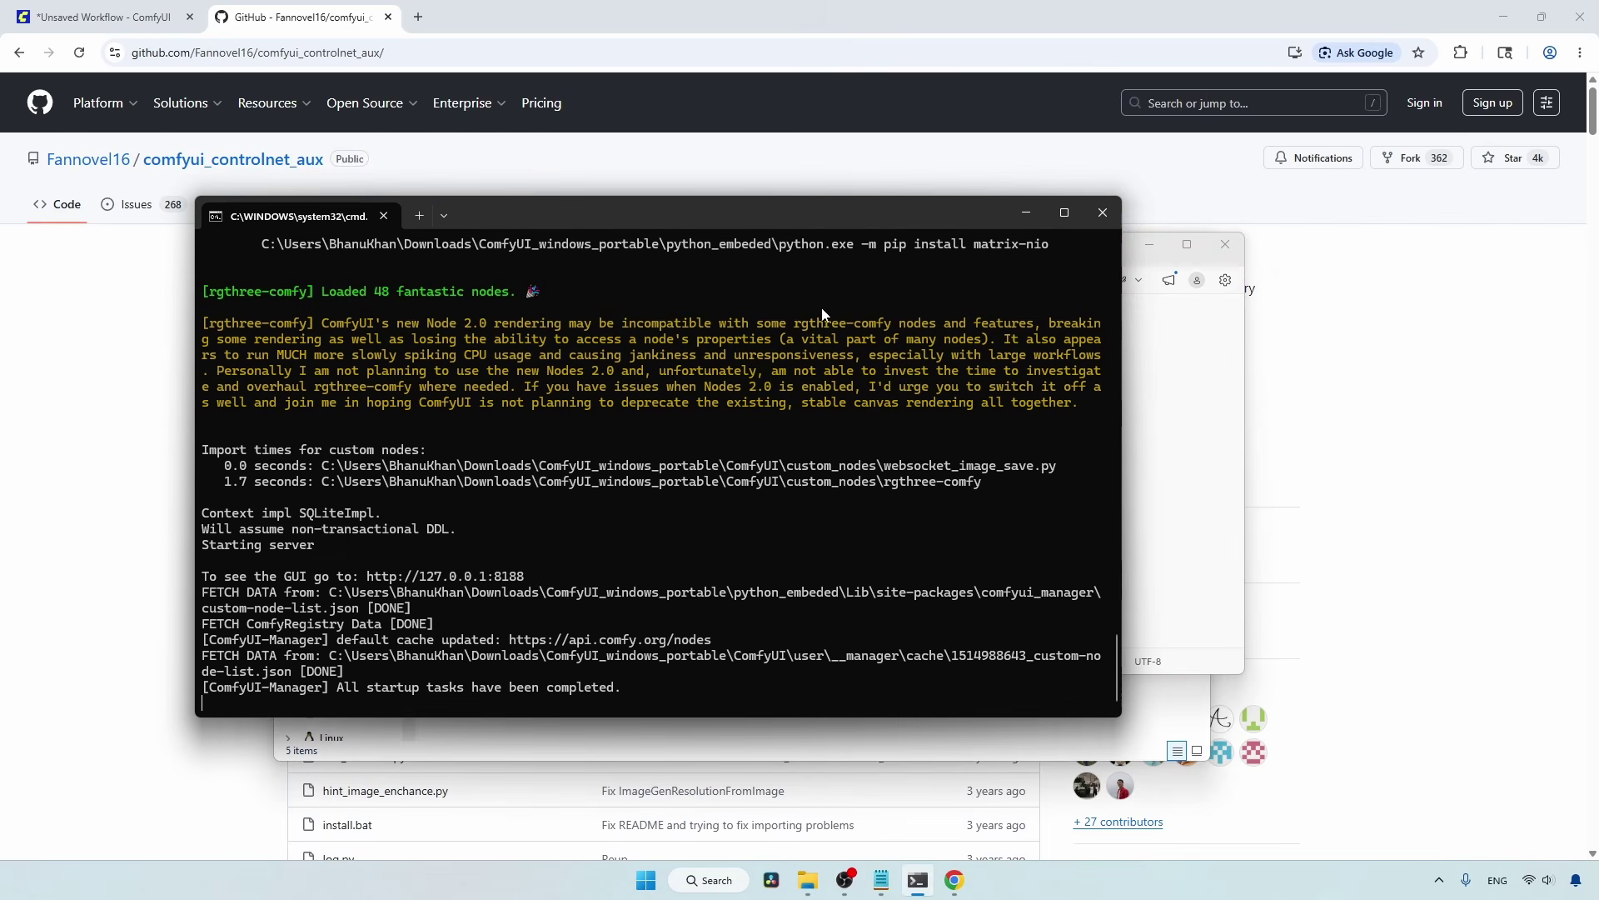
key("ctrl+c")
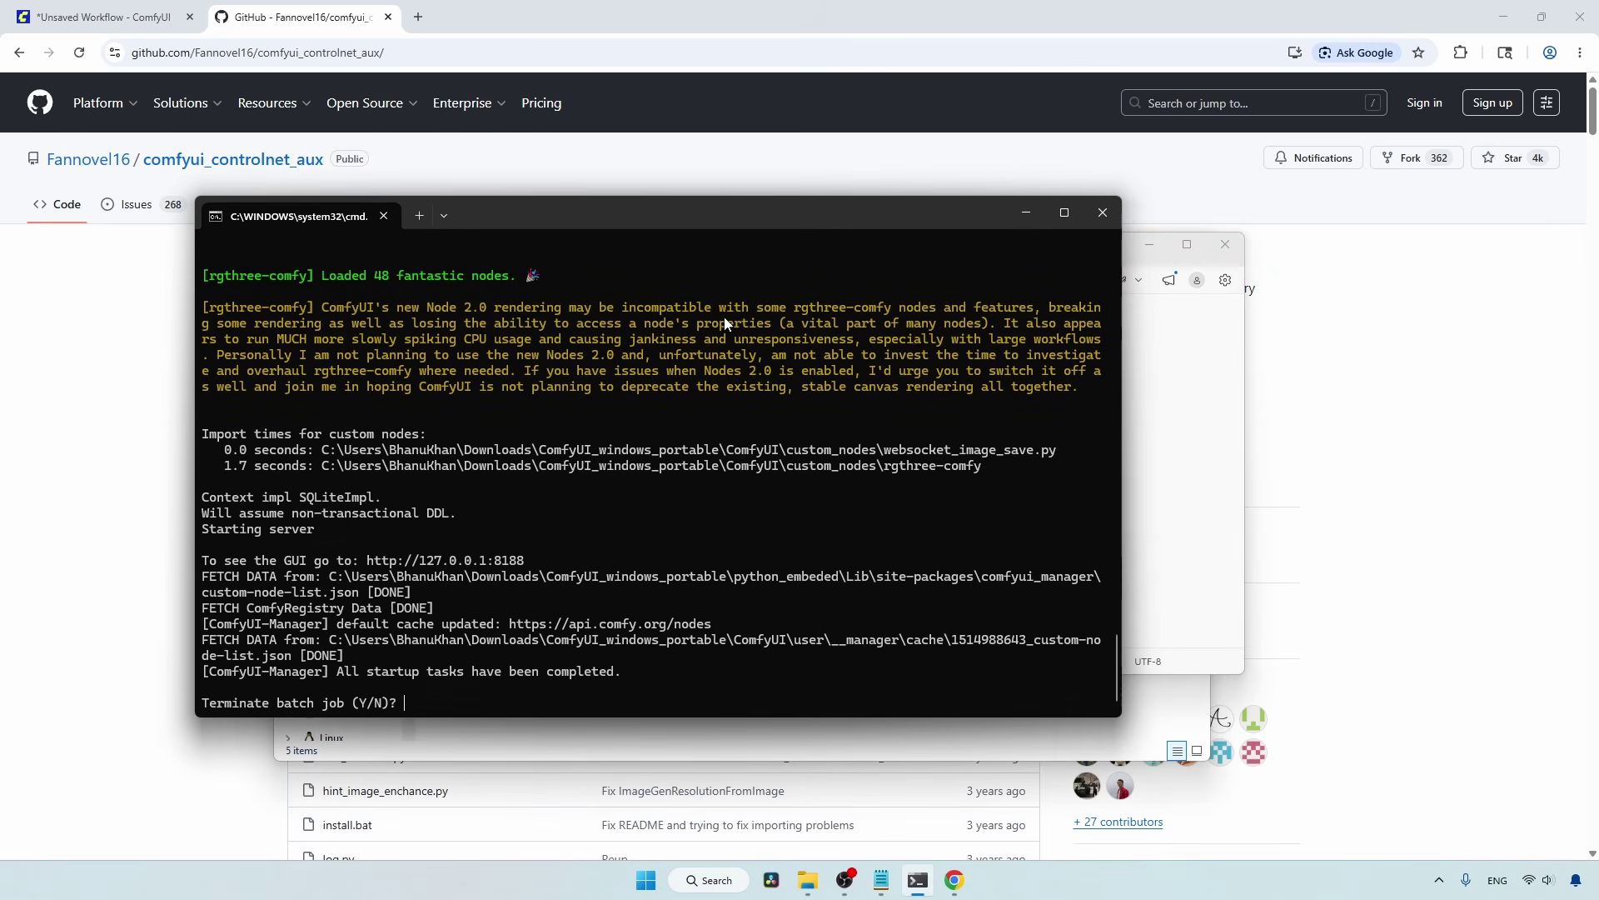
type("y")
key("Return")
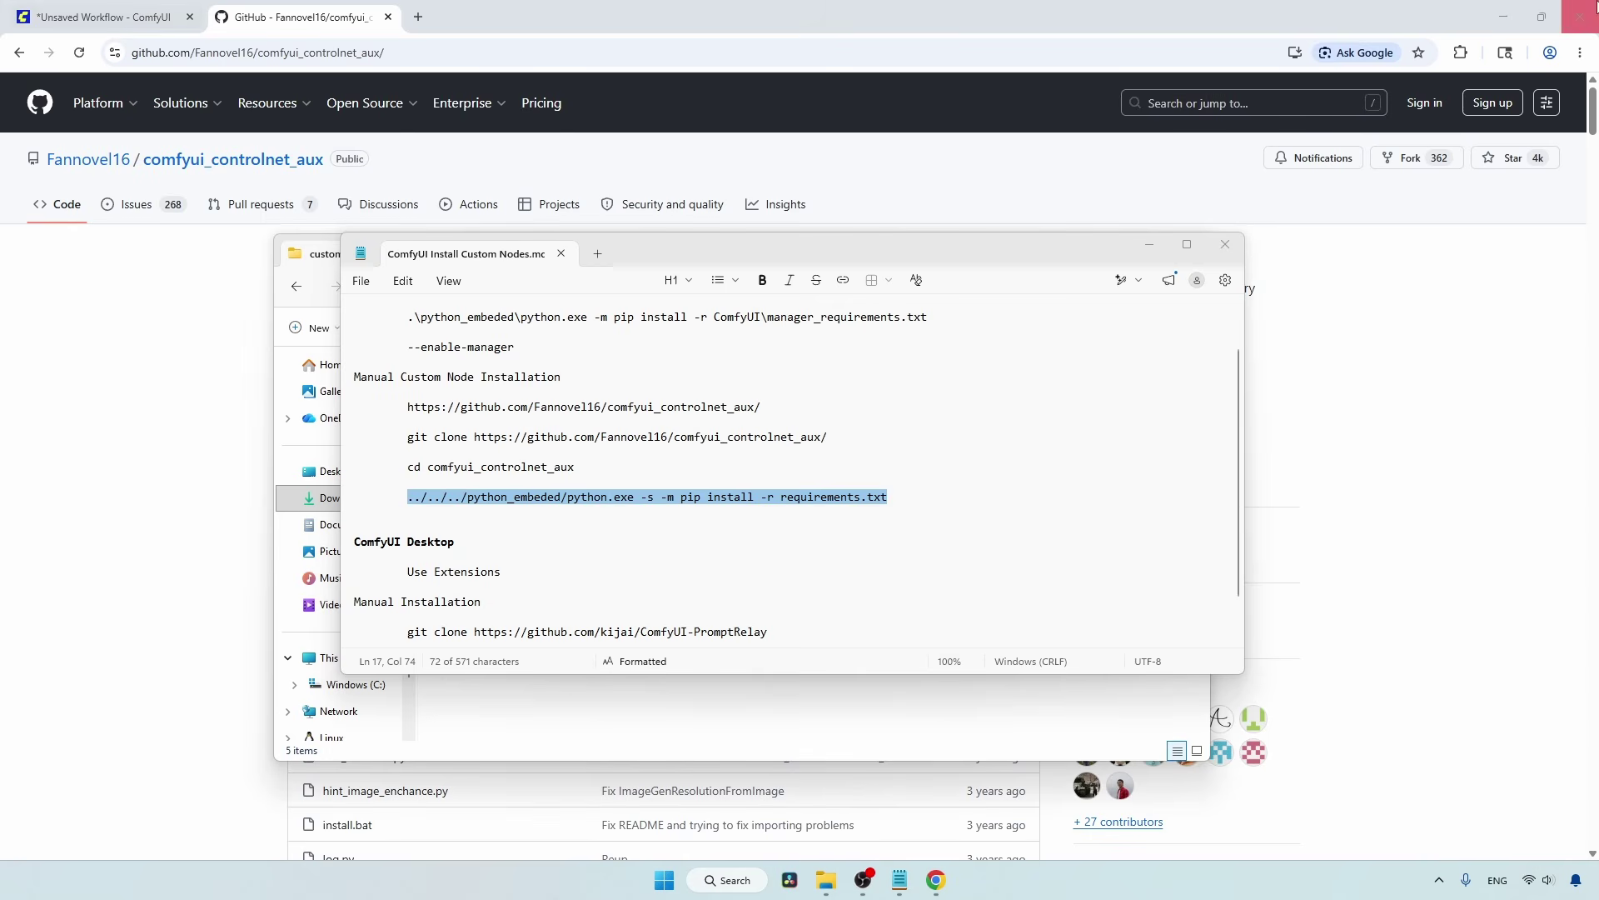
left_click(1580, 17)
left_click(875, 160)
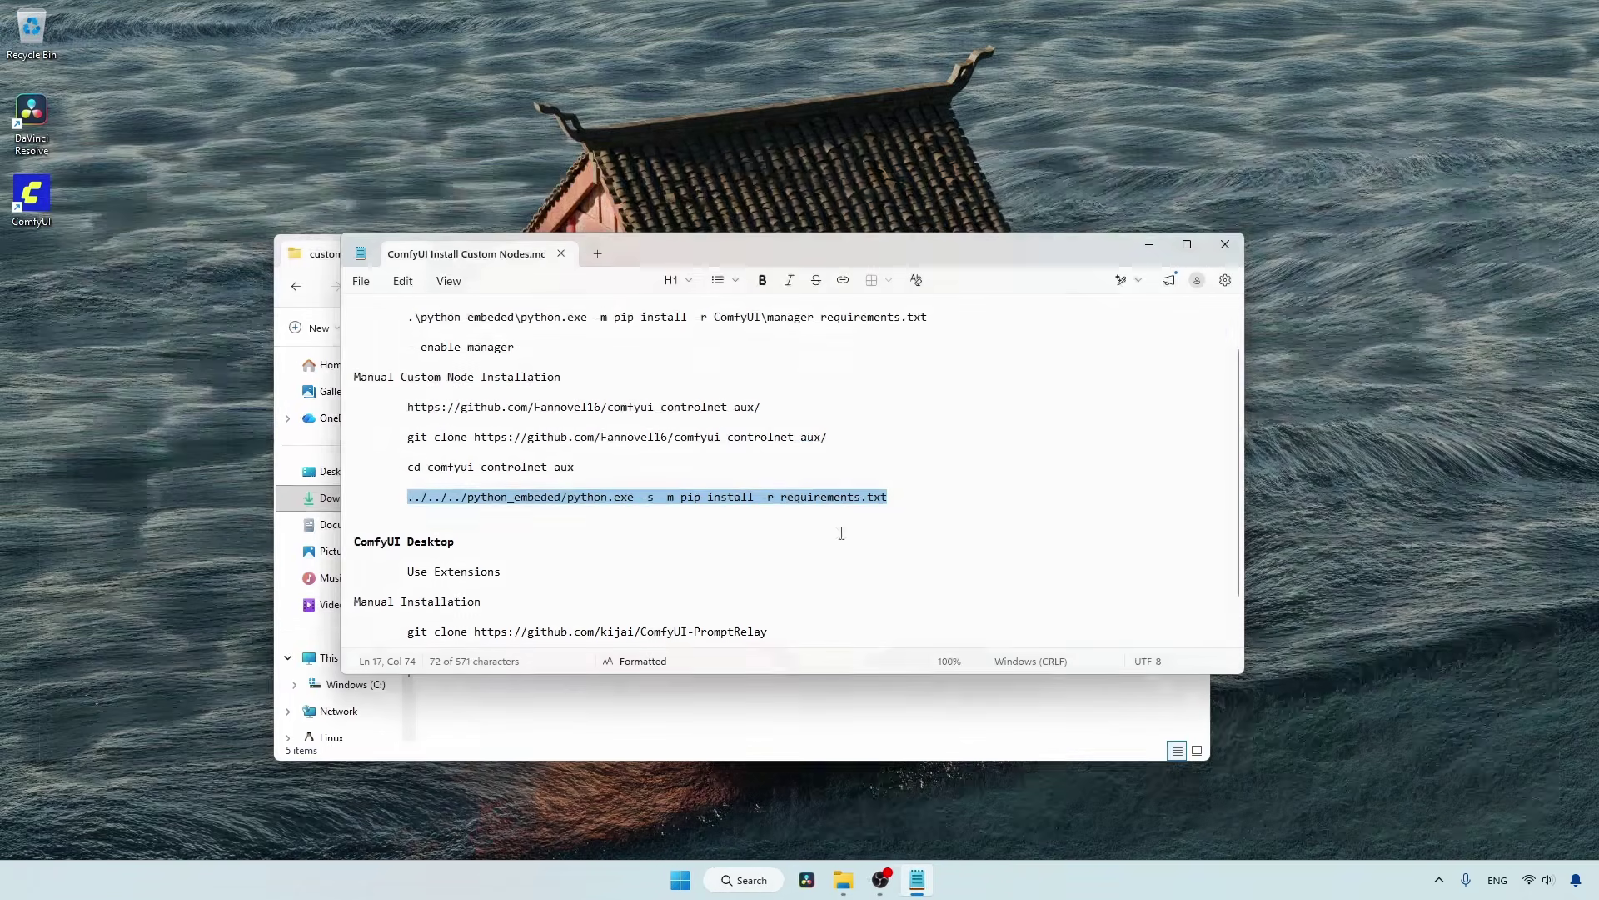
Step: Start ComfyUI again with run_nvidia_gpu.bat from the ComfyUI_windows_portable folder
left_click(843, 882)
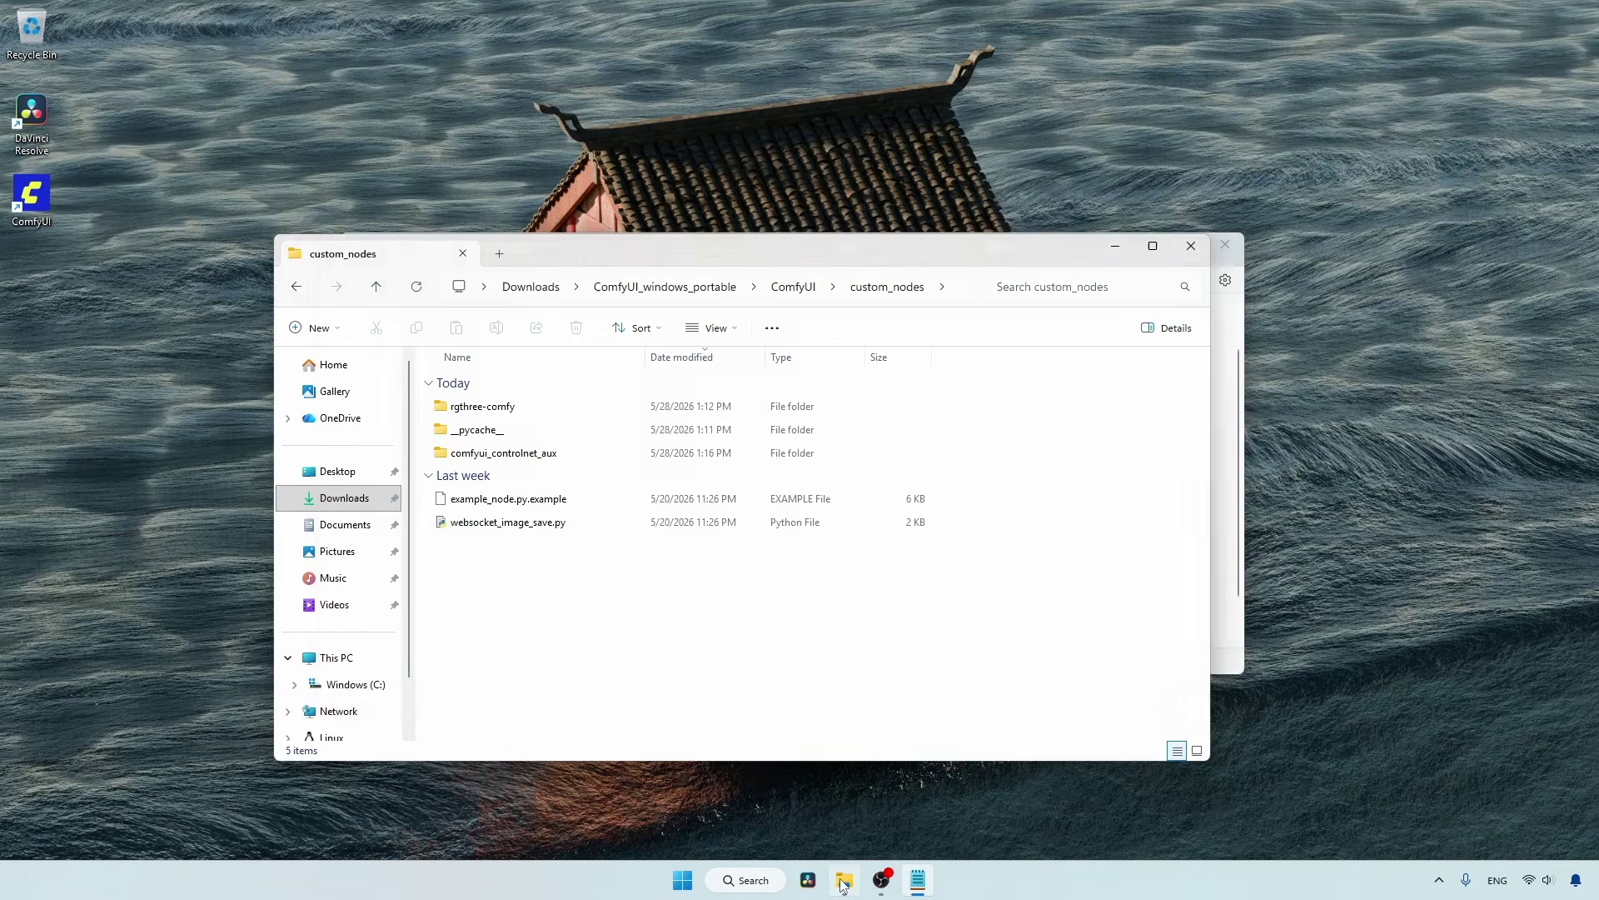
left_click(658, 287)
double_click(476, 523)
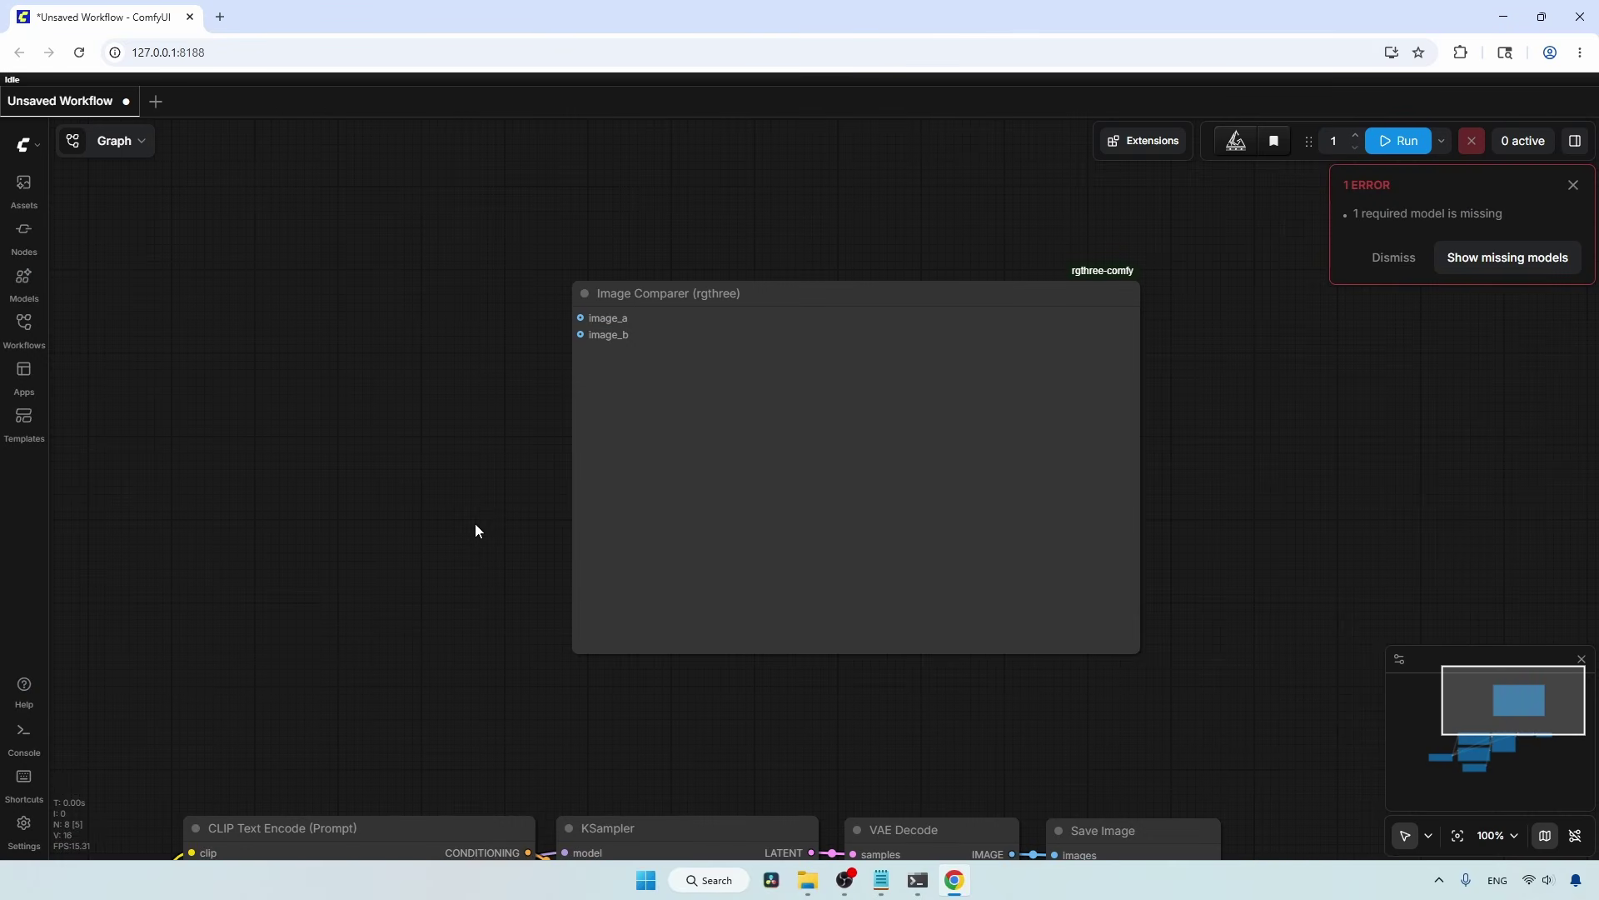
Step: Search the nodes for aio and add an AIO Aux Preprocessor node on the empty canvas beside the Image Comparer
scroll(474, 528, "down", 2)
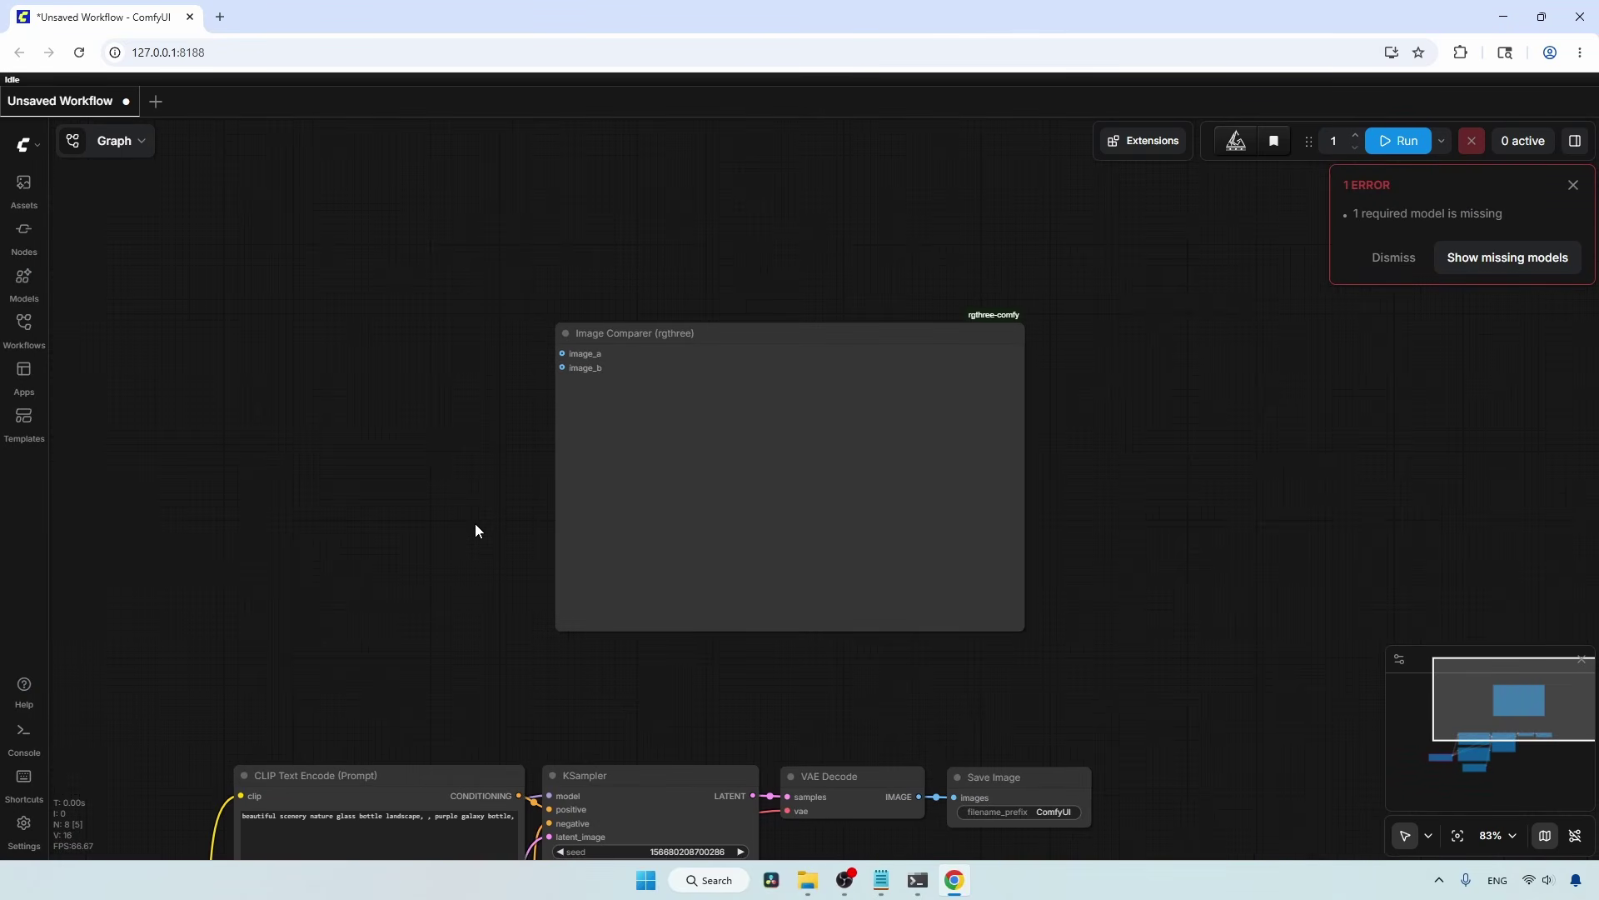
left_click_drag(474, 528, 928, 585)
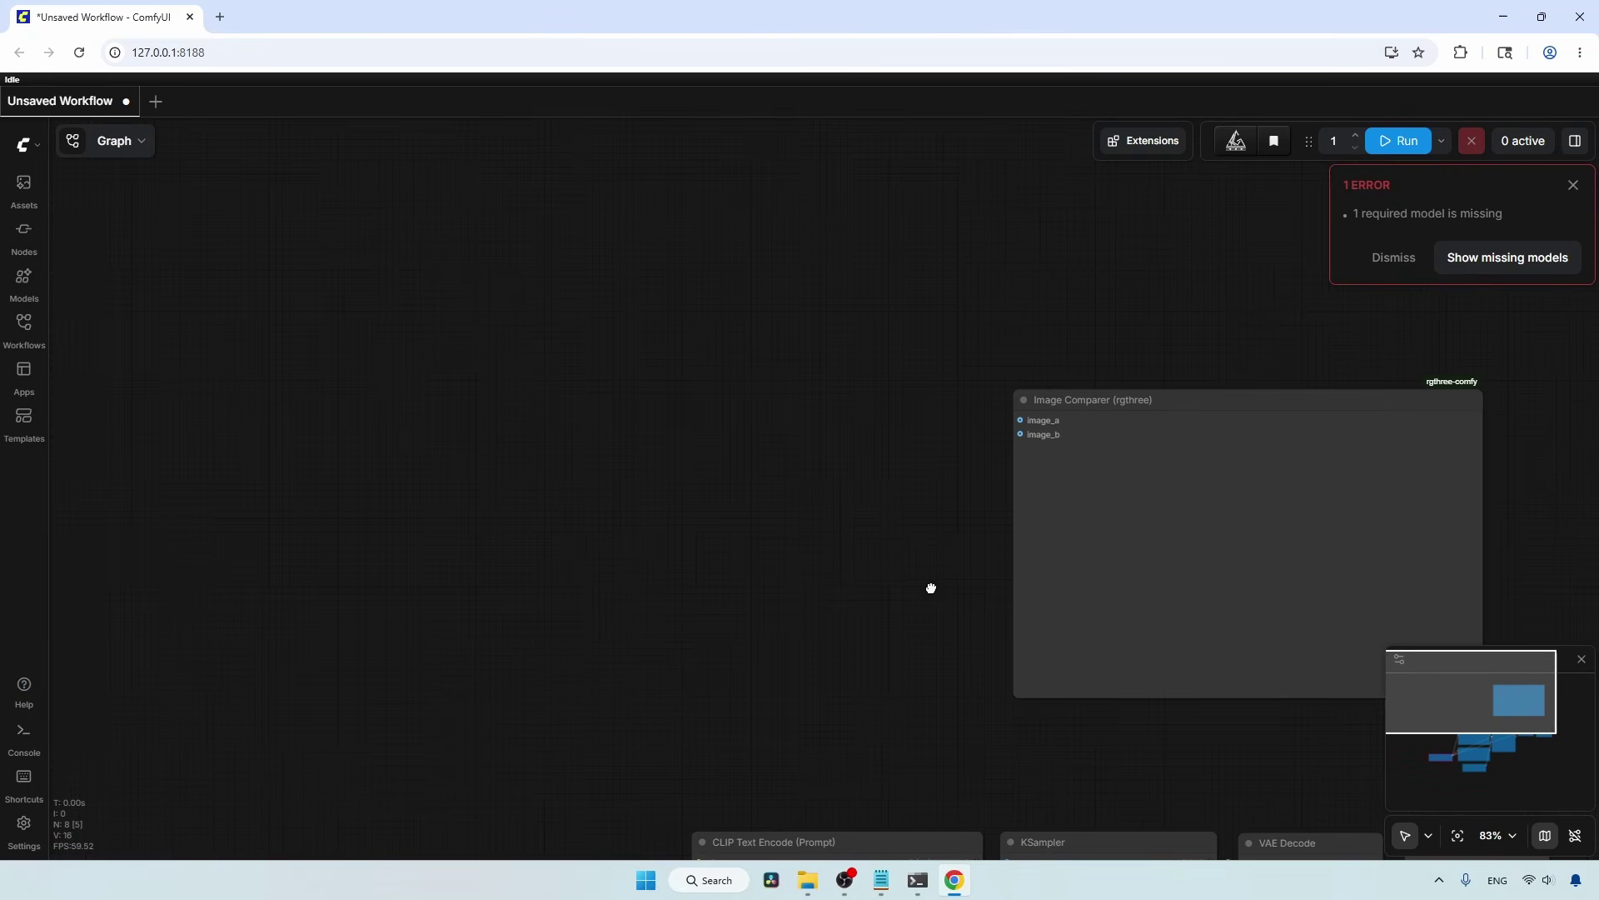
double_click(585, 337)
type("aio")
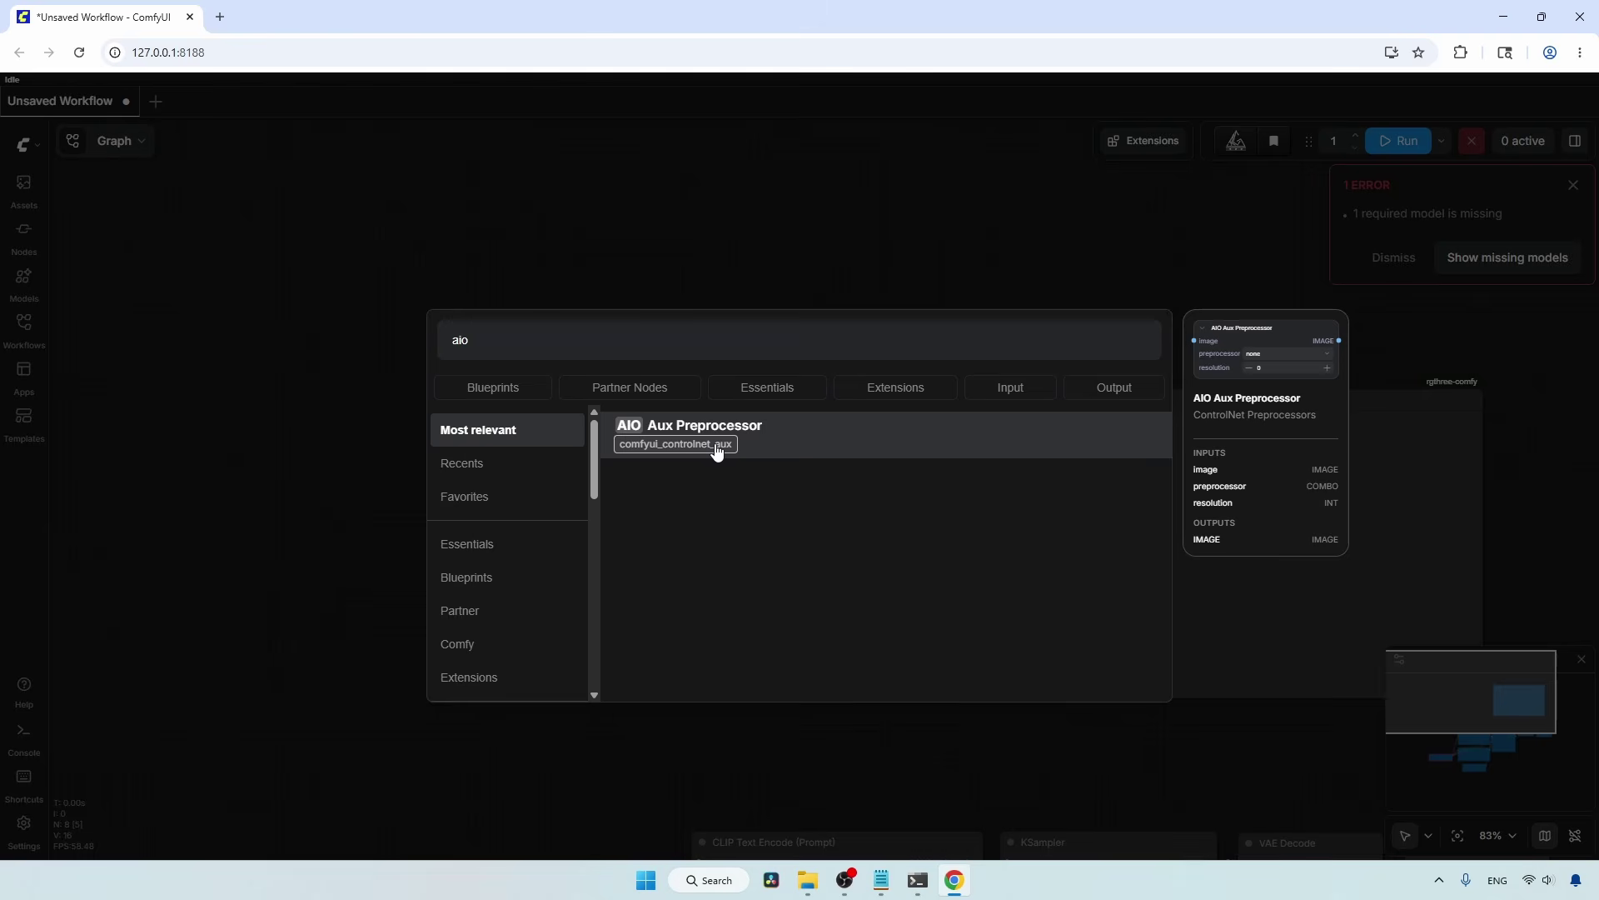
left_click(777, 443)
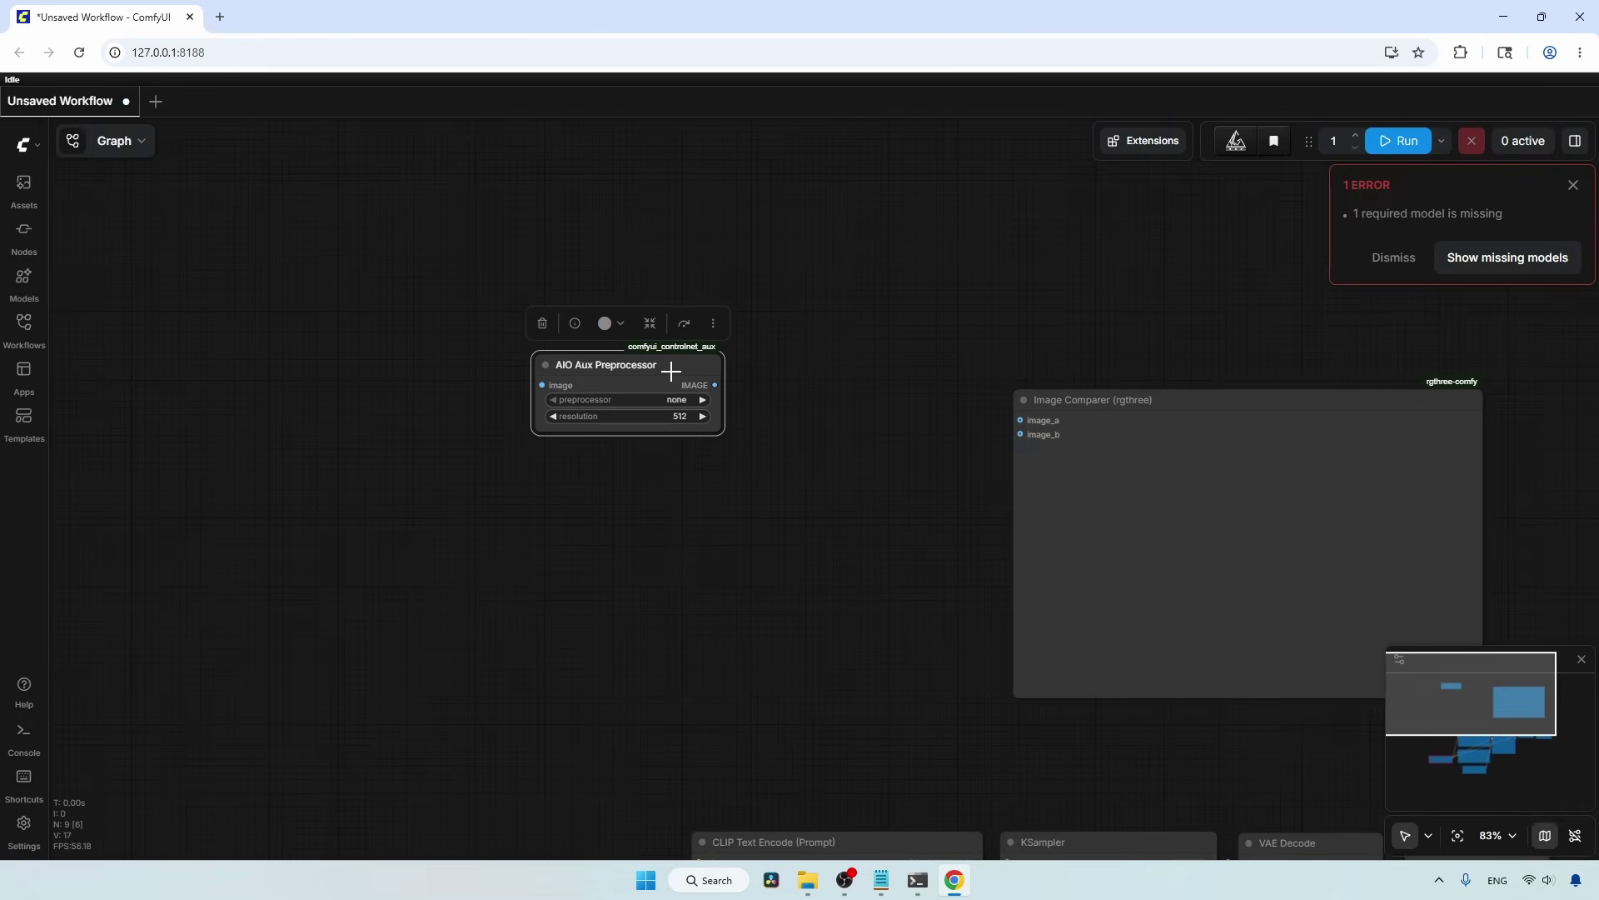
scroll(685, 359, "up", 2)
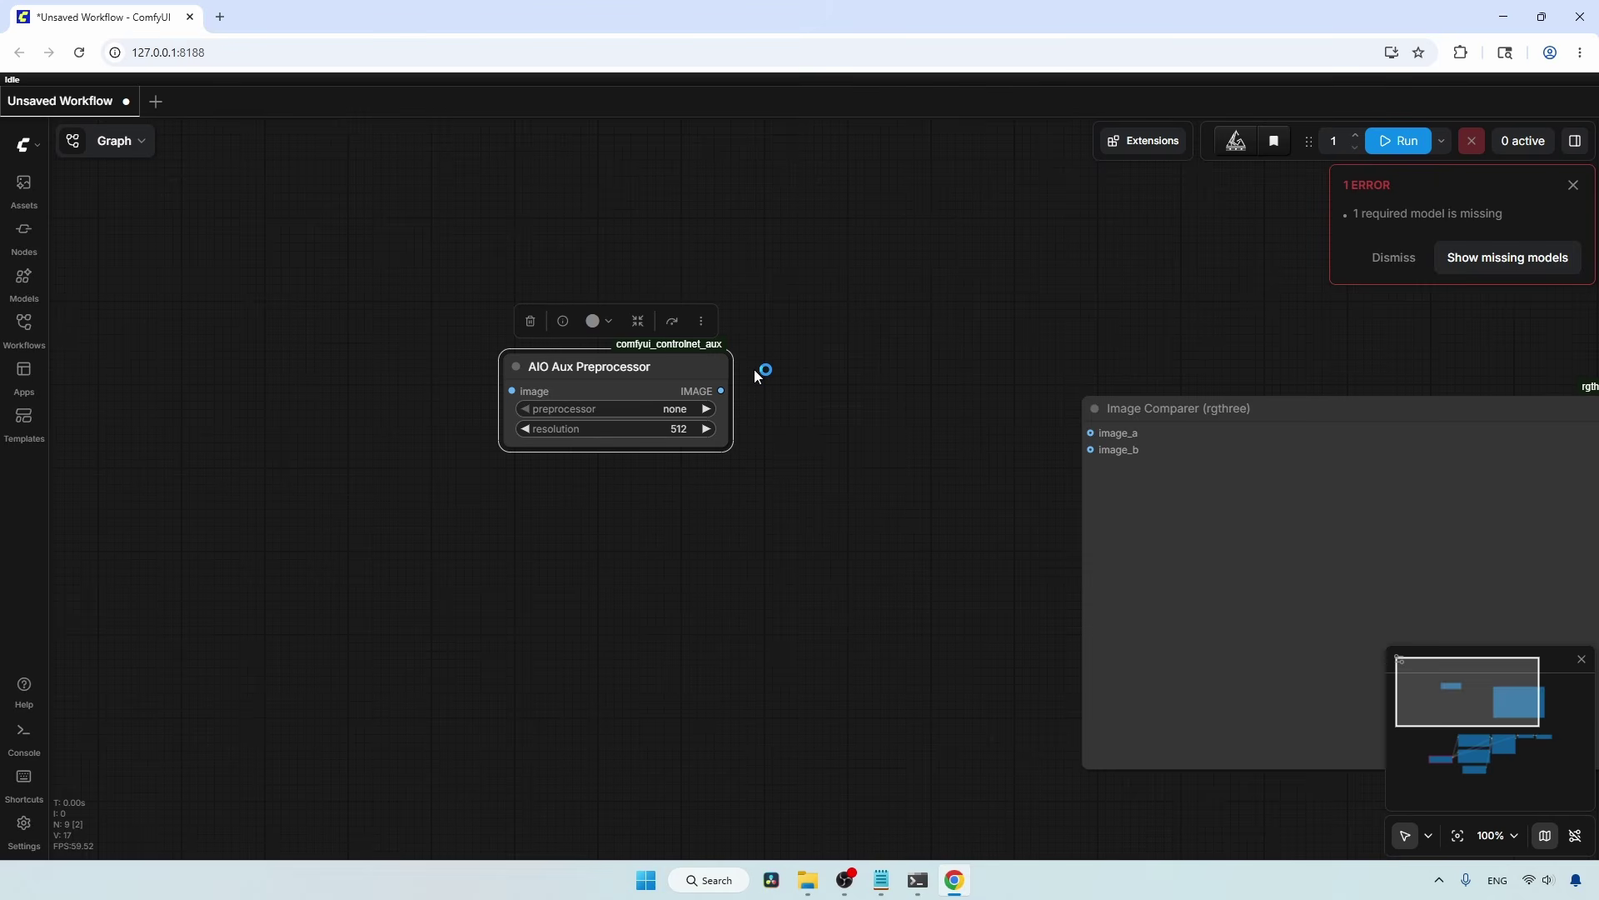
scroll(673, 549, "down", 5)
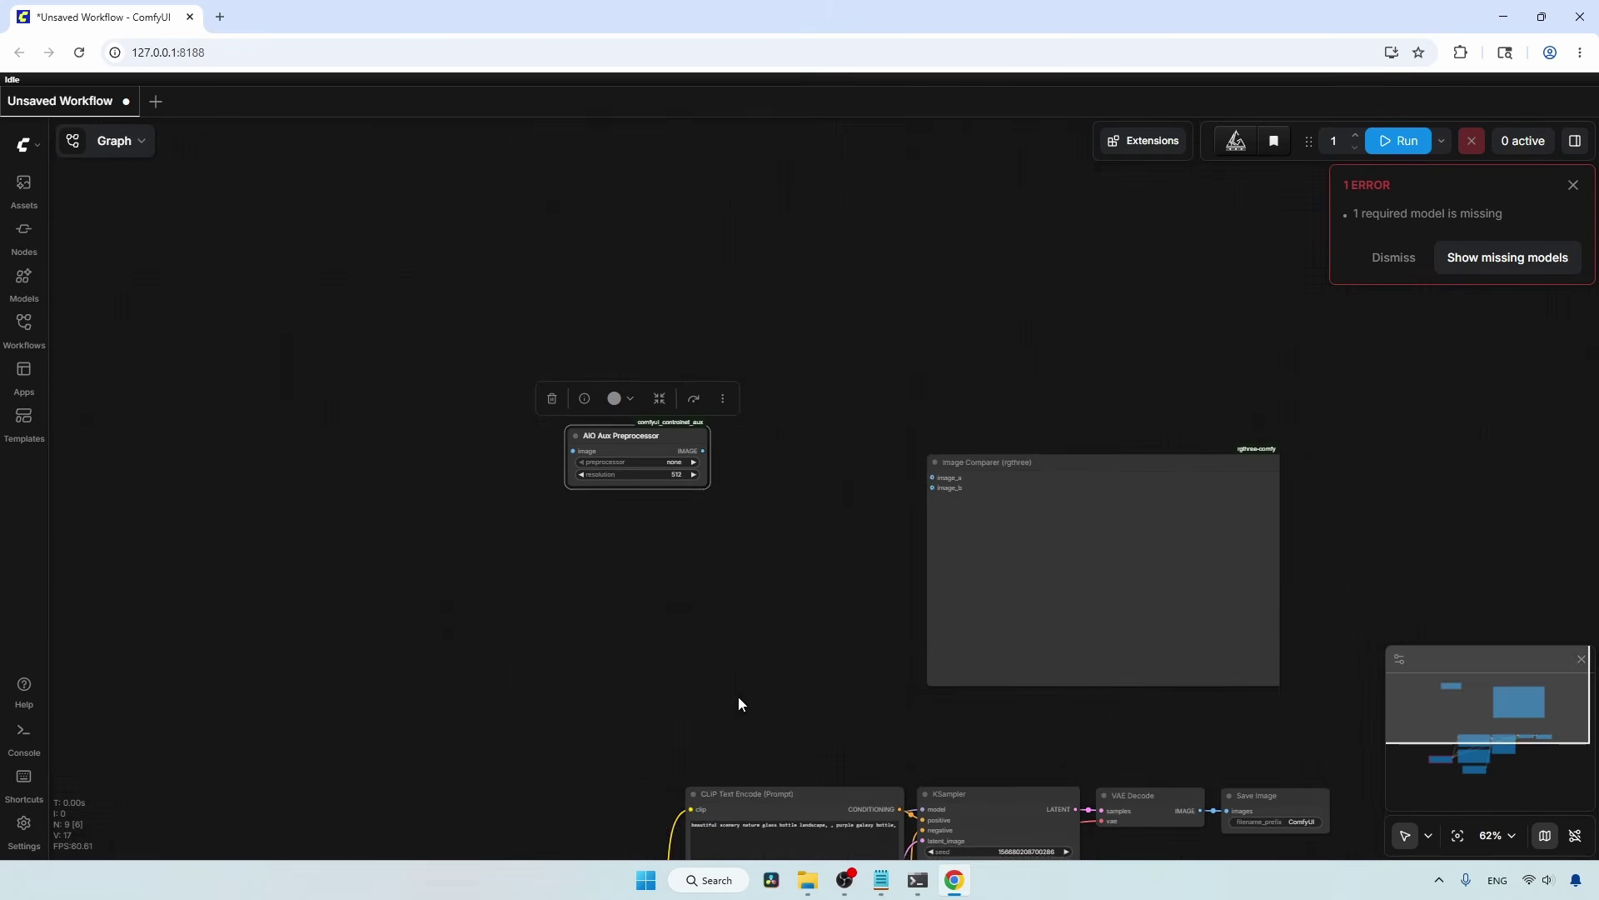
left_click_drag(738, 696, 738, 379)
left_click_drag(776, 264, 718, 385)
scroll(665, 286, "up", 3)
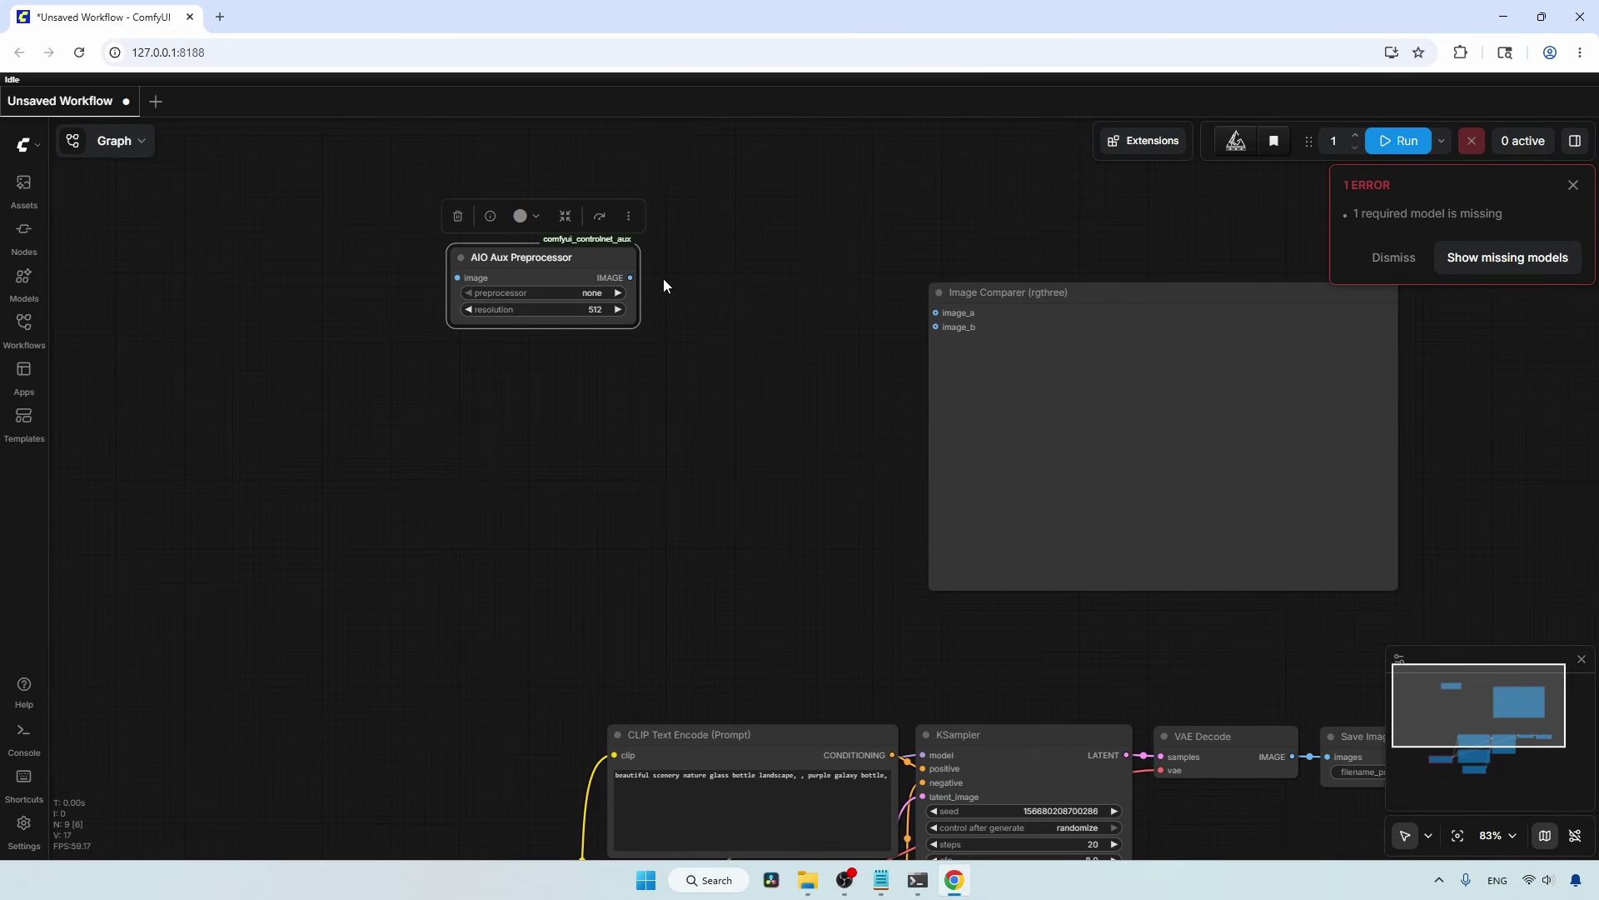
Step: Enable the Nodes 2.0 beta rendering and look over the redrawn workflow nodes on the canvas
left_click(20, 146)
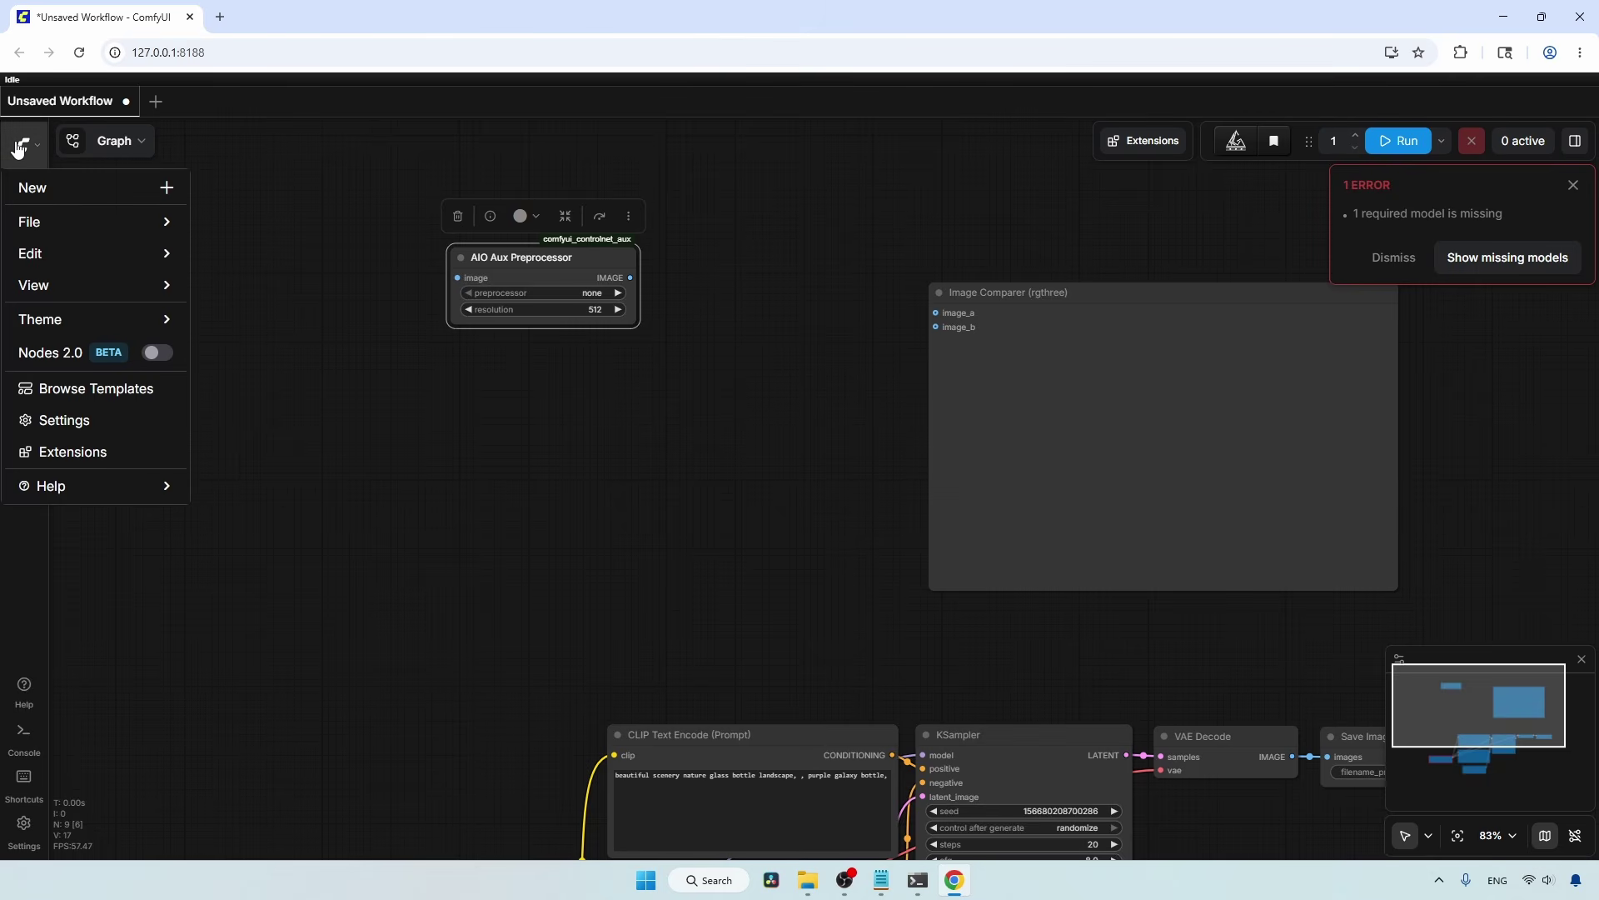
left_click(155, 352)
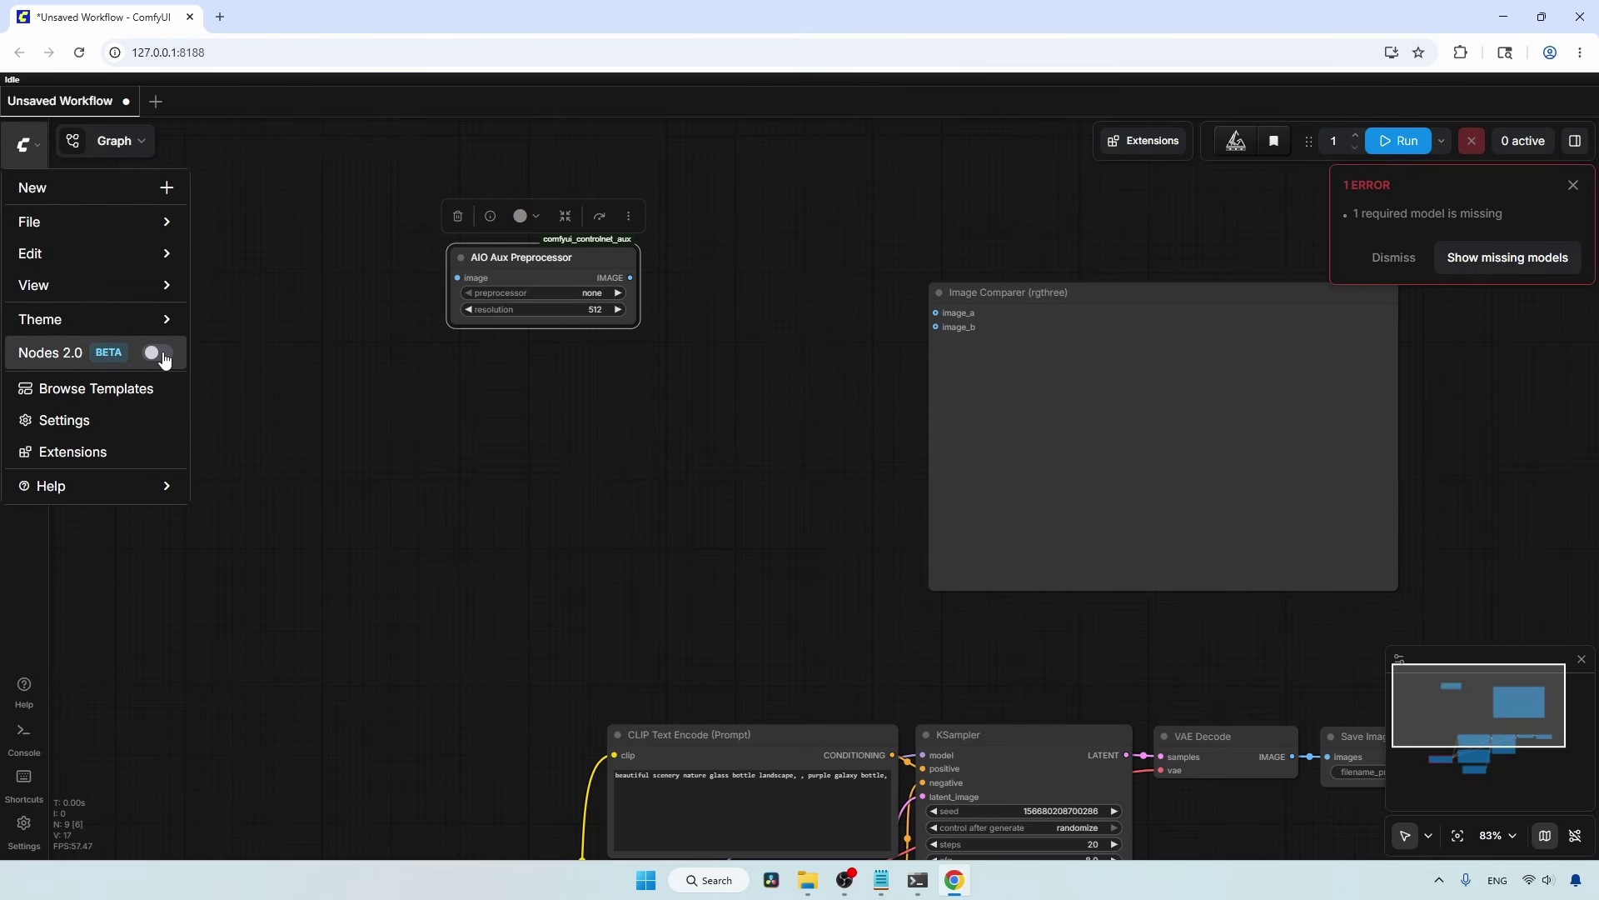
left_click(608, 642)
left_click_drag(662, 658, 589, 503)
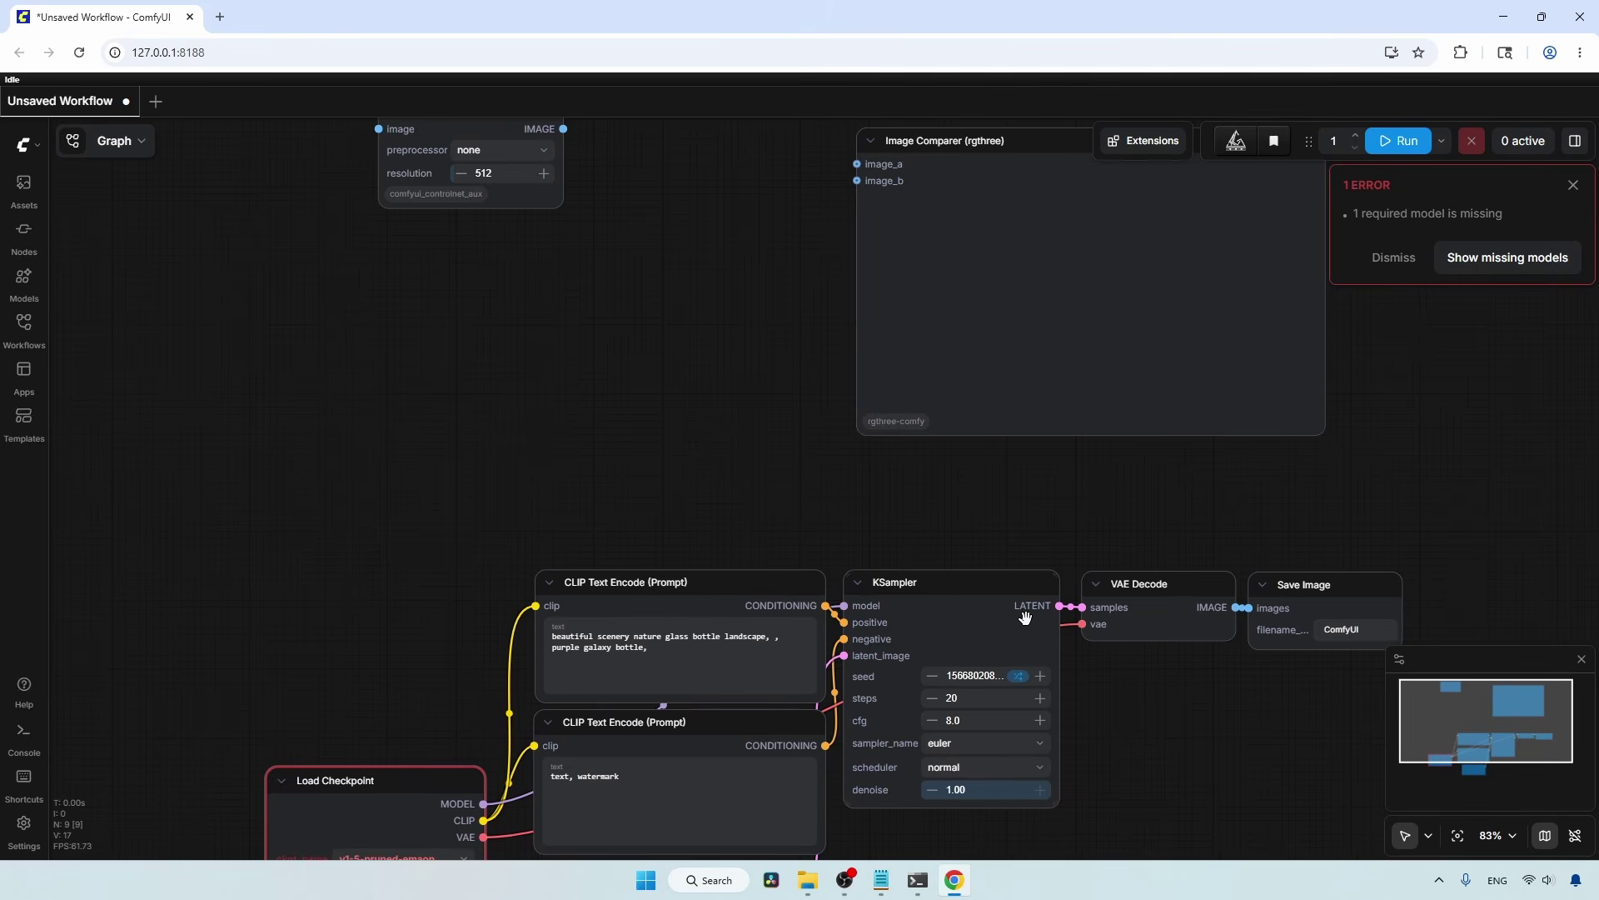
left_click_drag(1171, 731, 1073, 483)
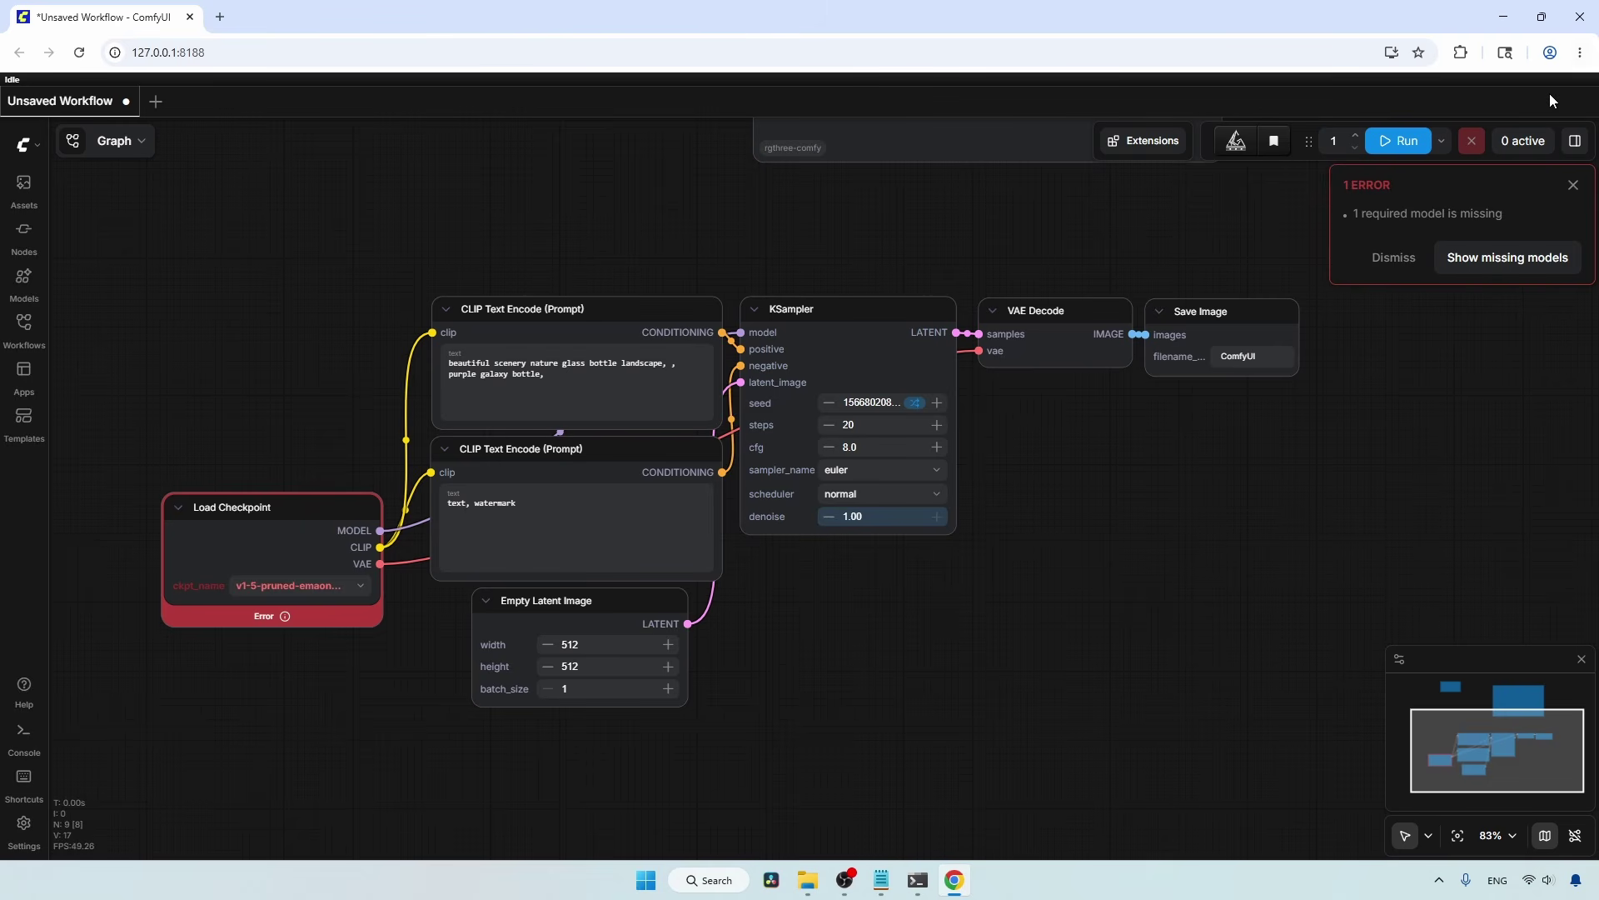
Step: In File Explorer, check ComfyUI's custom_nodes folder for comfyui_controlnet_aux, and close the window
left_click(807, 880)
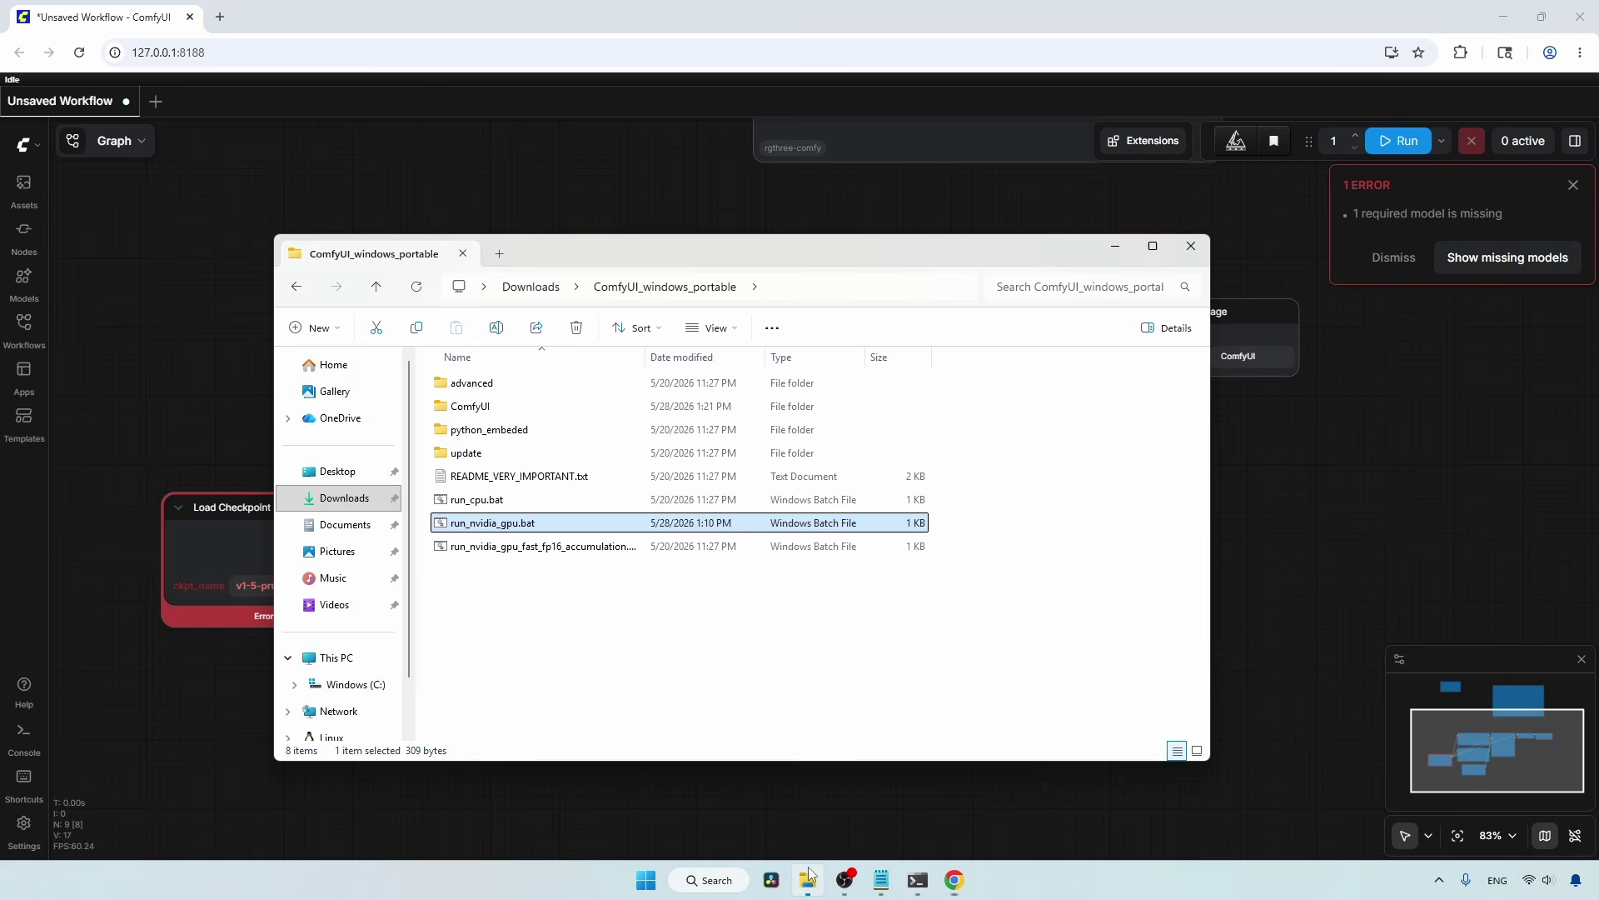
double_click(545, 407)
scroll(660, 633, "down", 5)
double_click(516, 454)
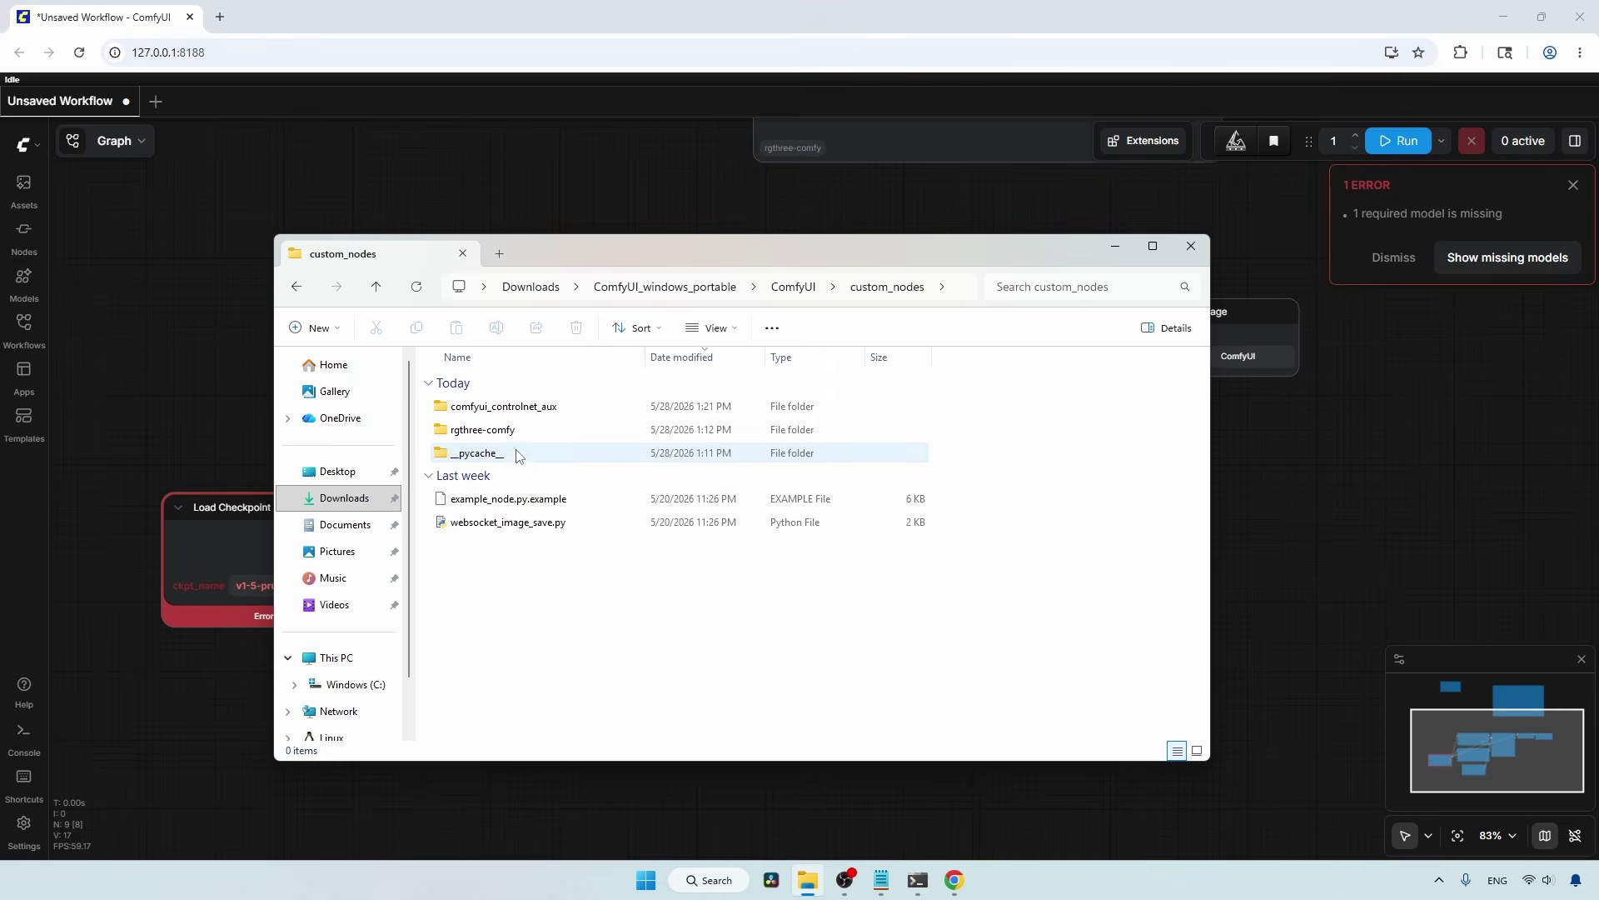
left_click(558, 411)
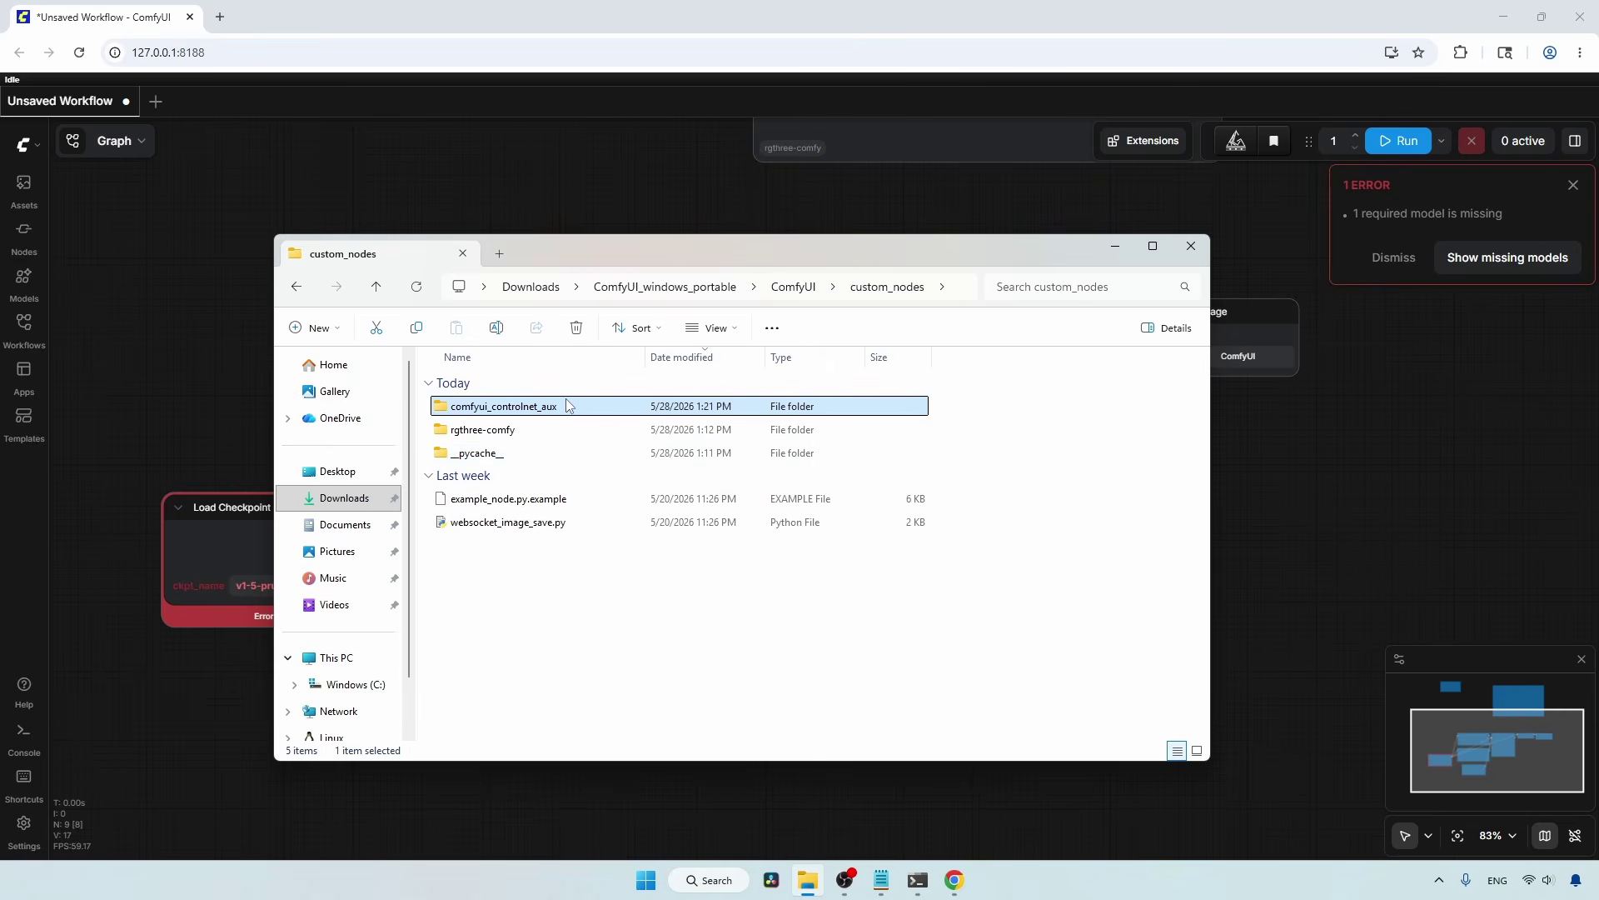
mouse_move(569, 405)
left_click(1191, 245)
Step: Close the browser and terminate the running ComfyUI server batch job in its terminal
left_click(1580, 16)
left_click(873, 160)
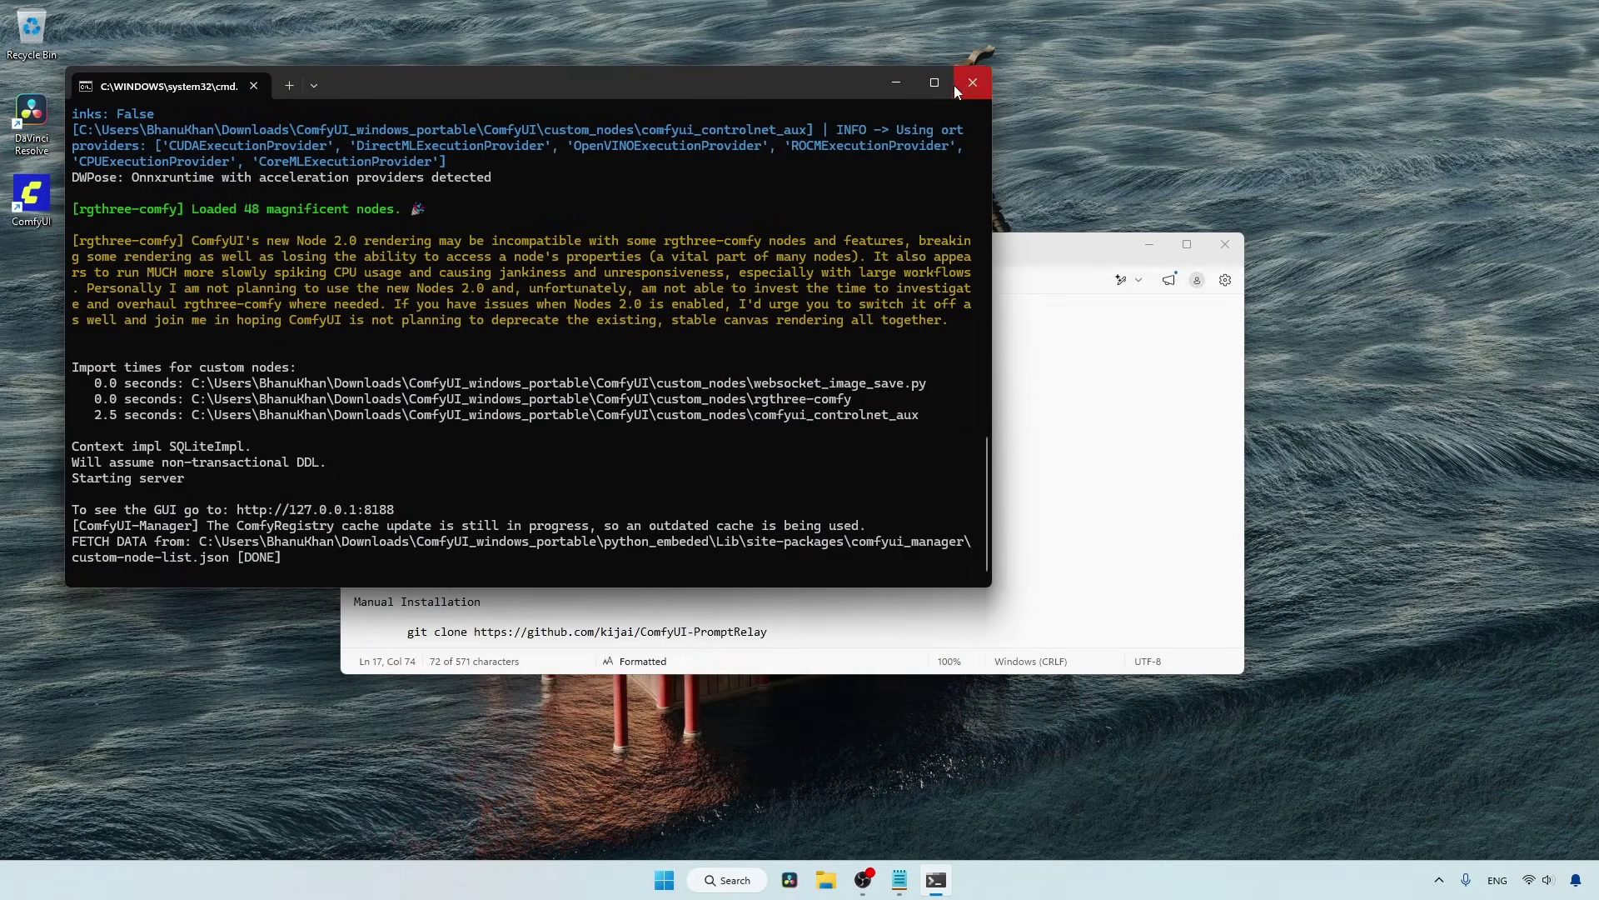
key("ctrl+c")
type("y")
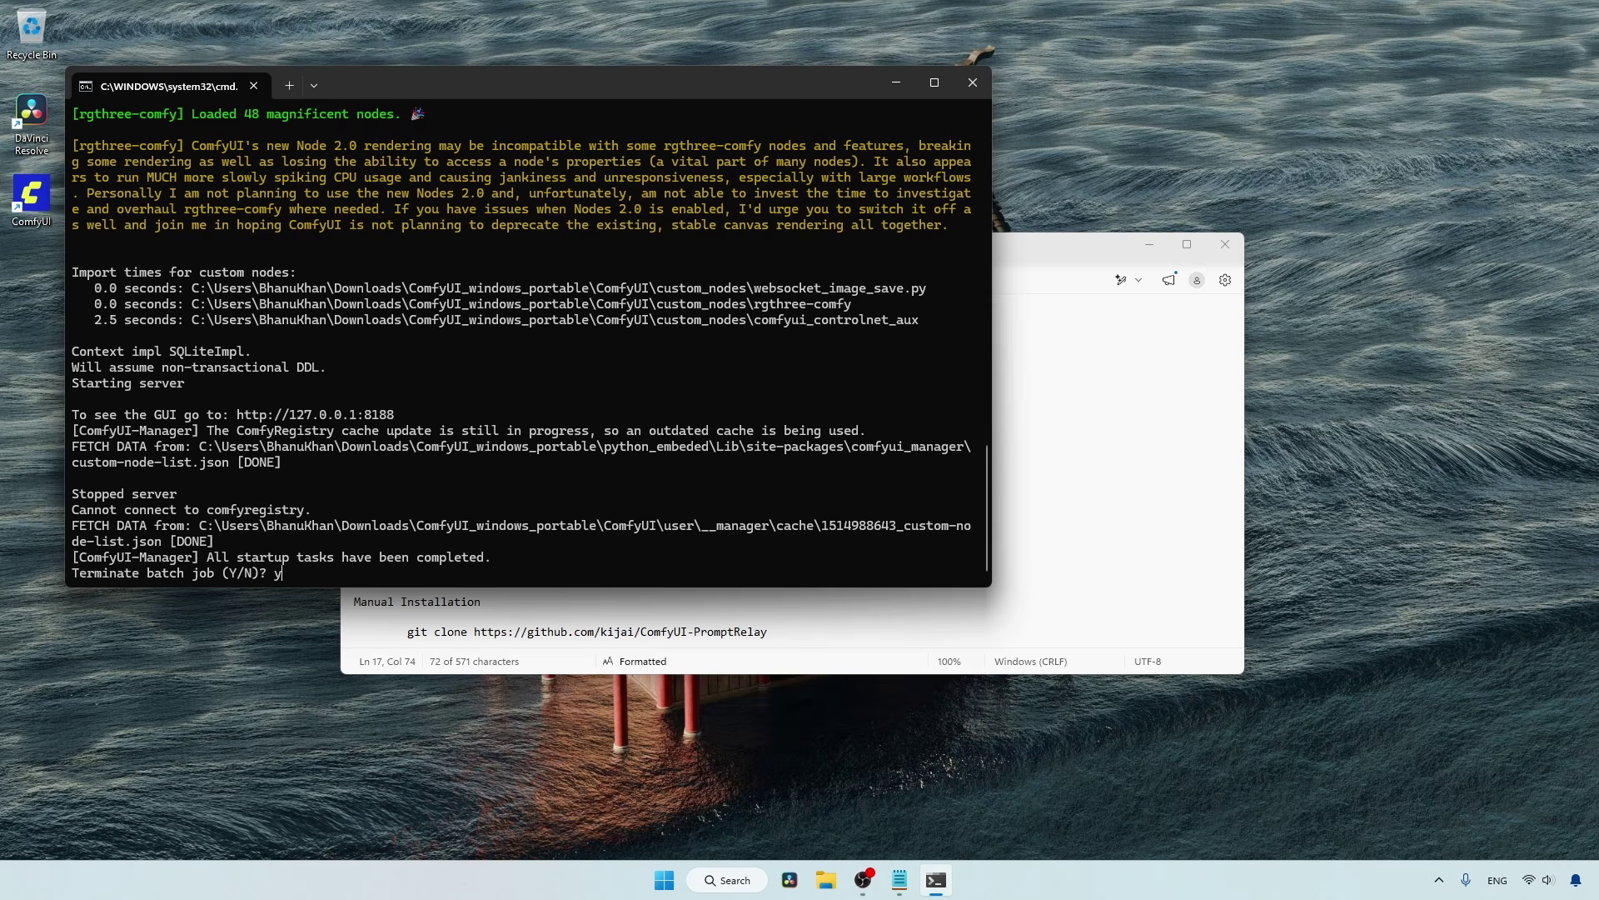
key("Return")
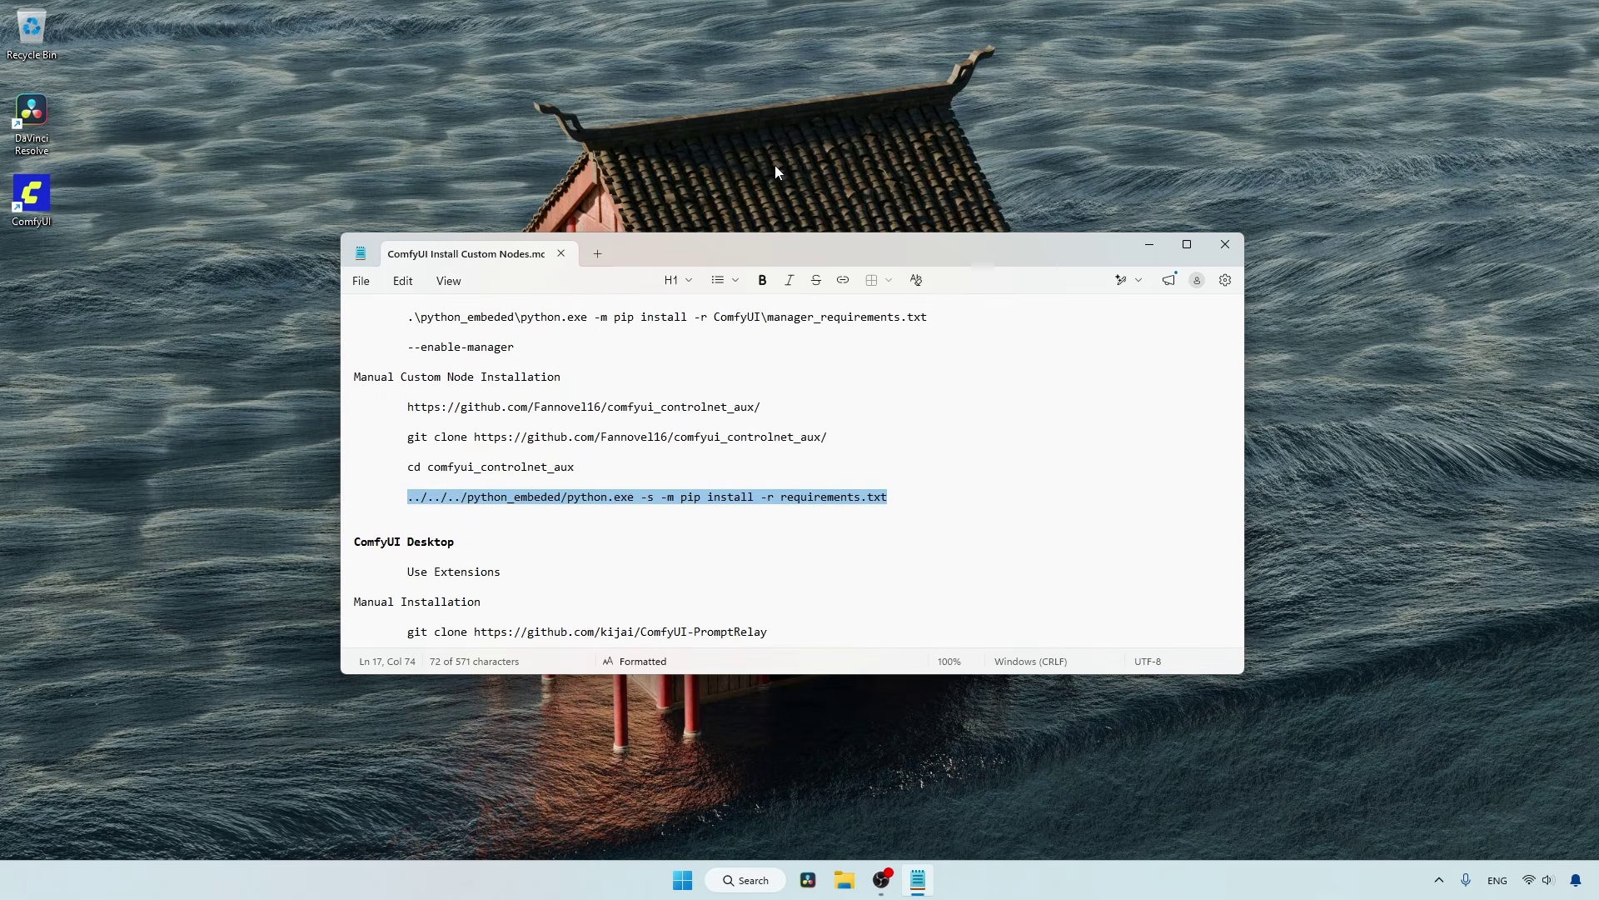
Step: Launch the ComfyUI desktop app, open its Nodes Manager for extensions, and maximize the window
scroll(438, 419, "down", 1)
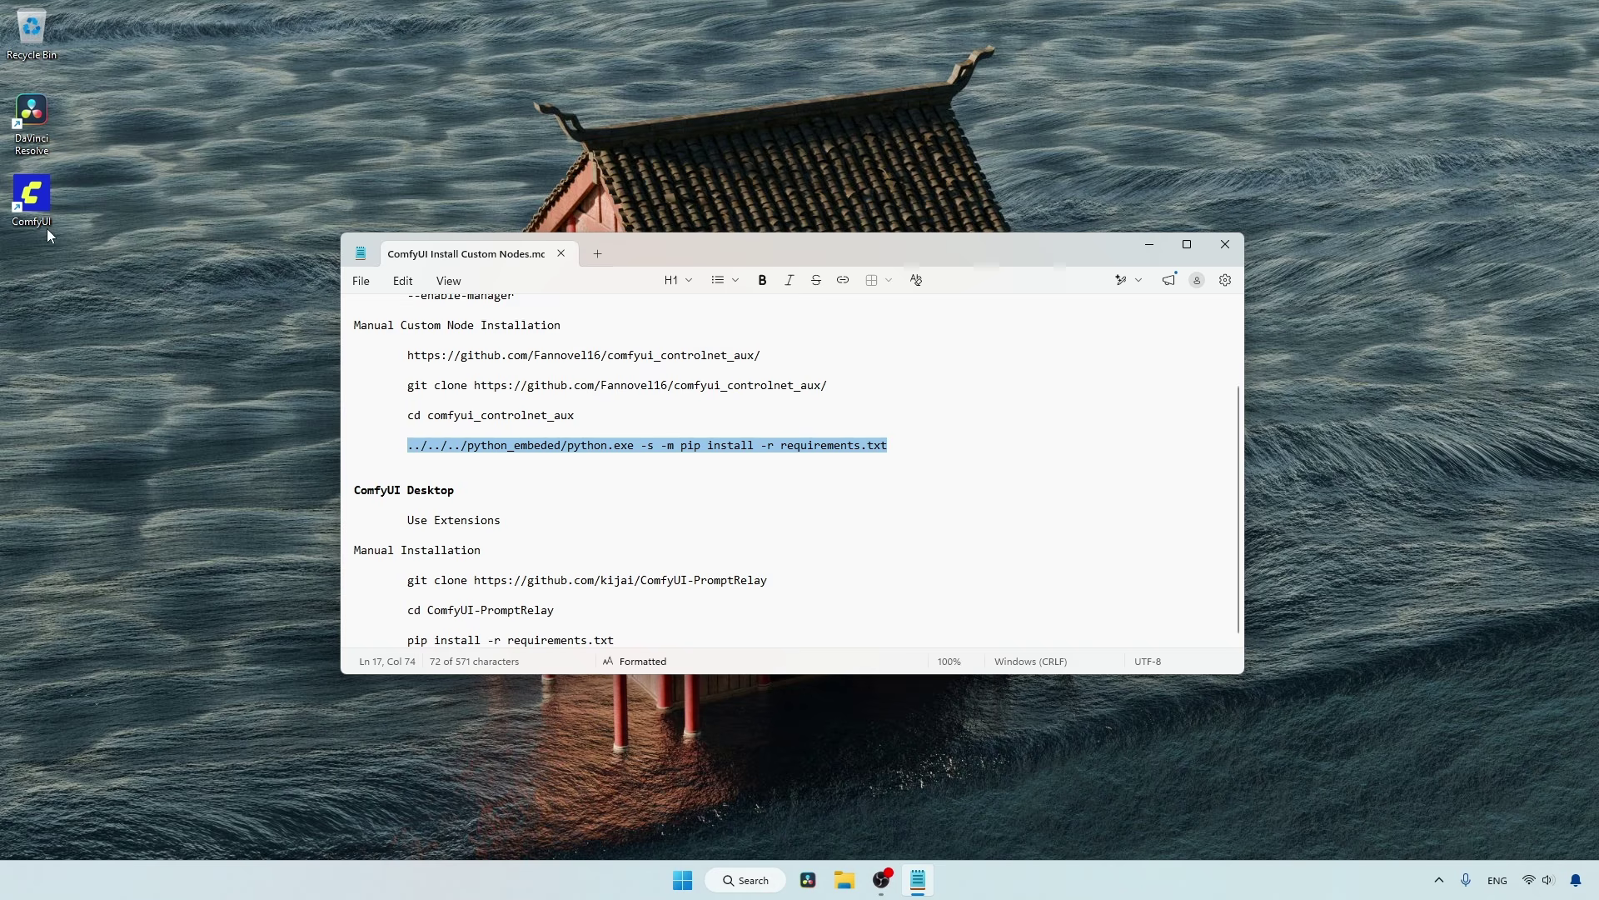
double_click(33, 193)
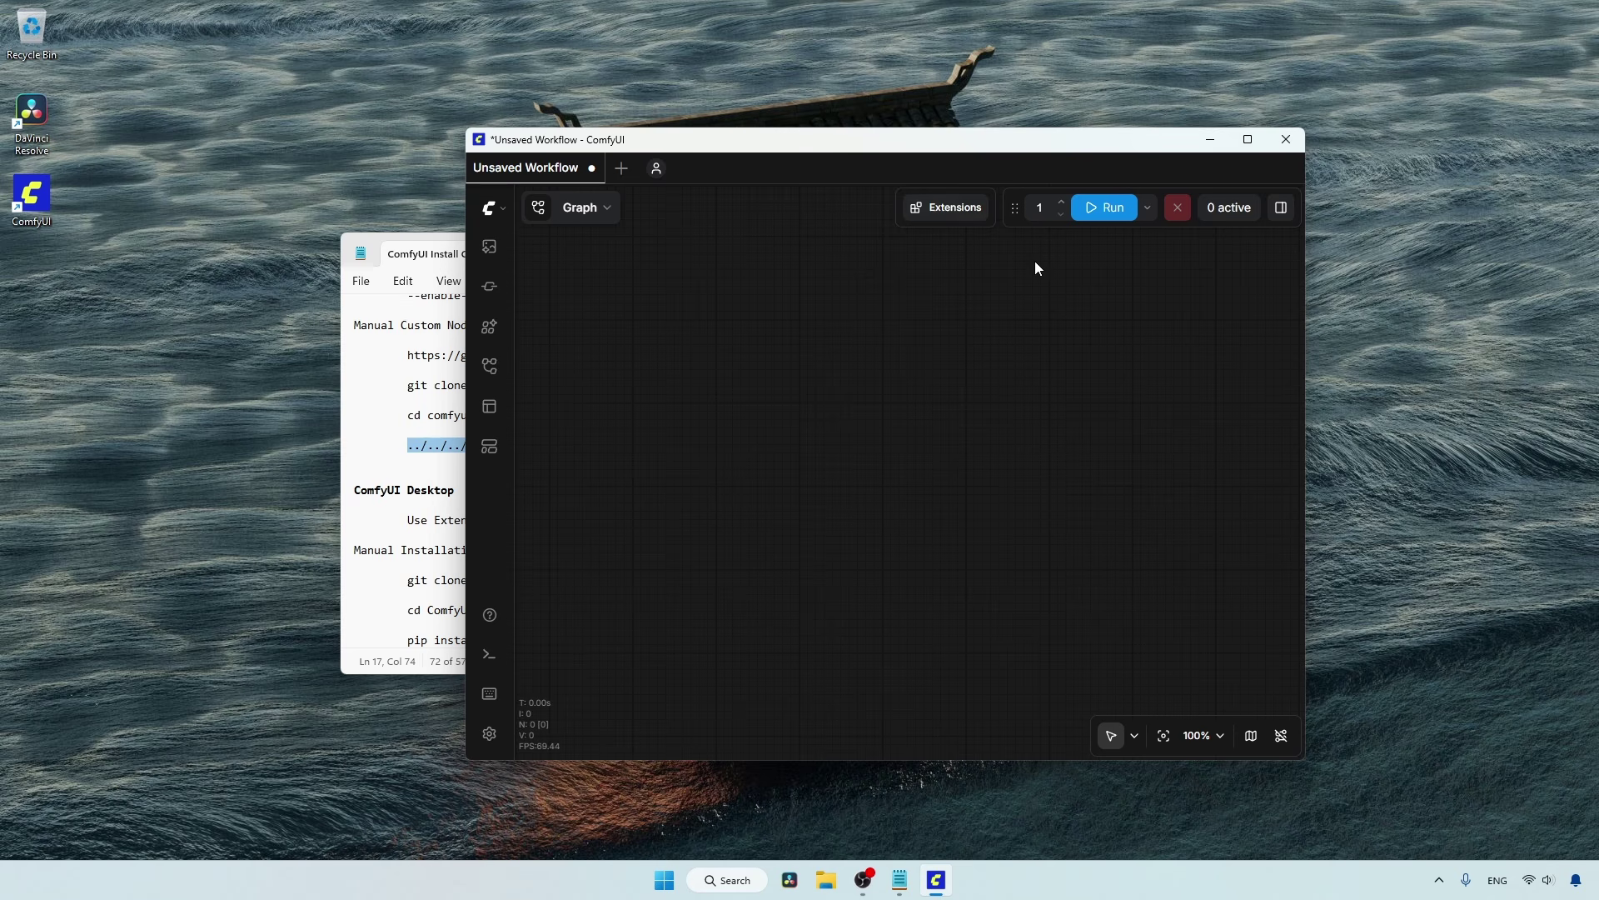
left_click(953, 212)
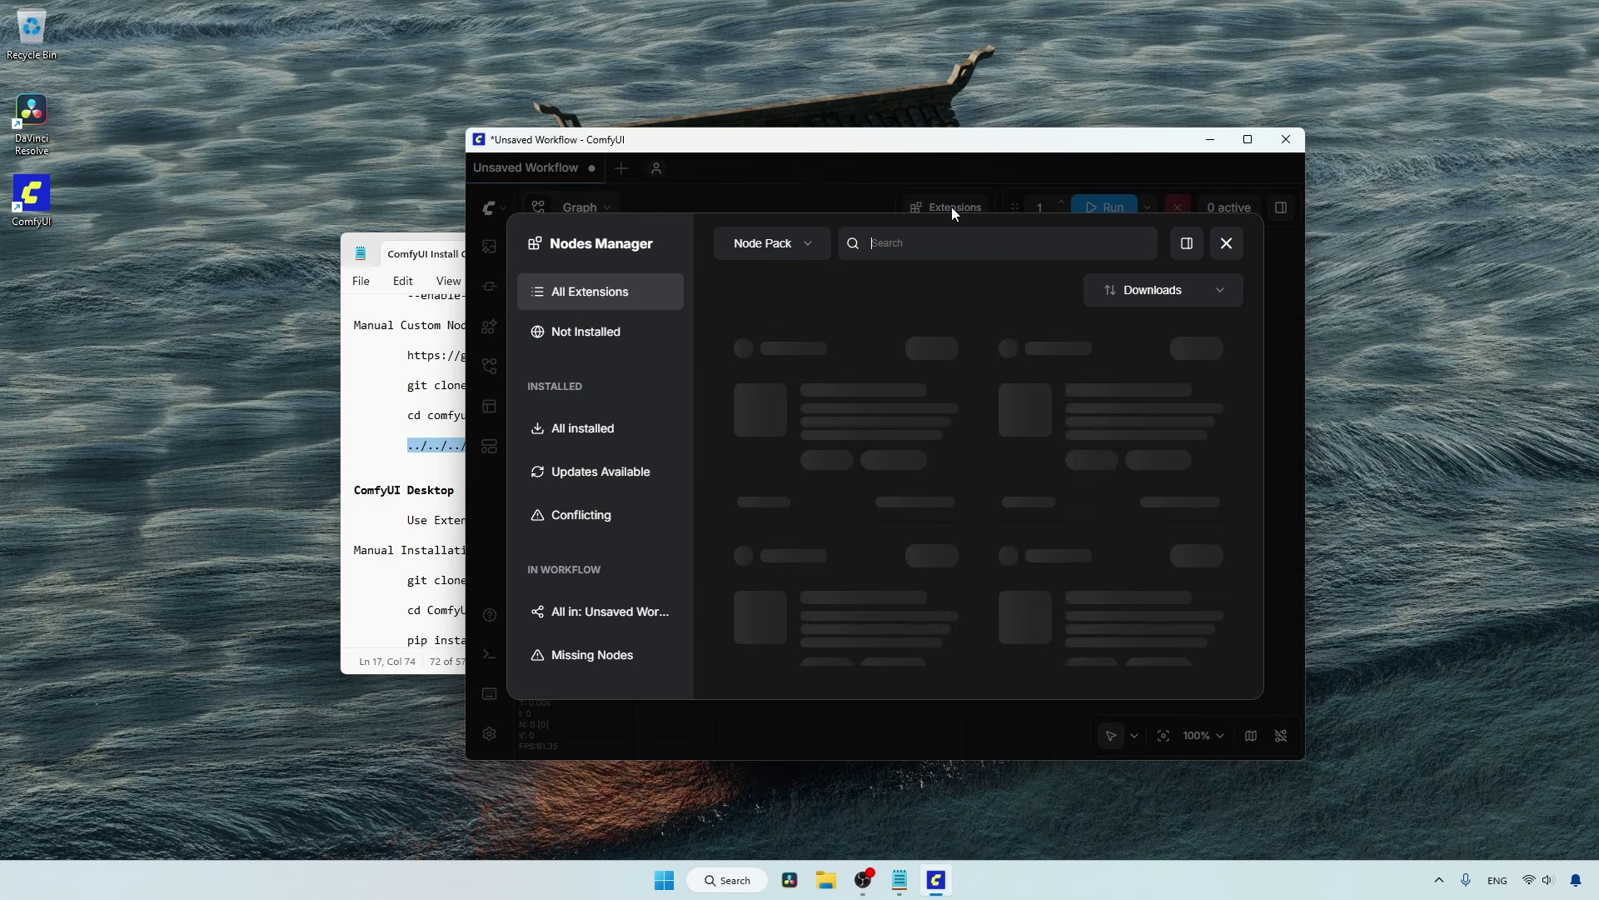
left_click(1248, 140)
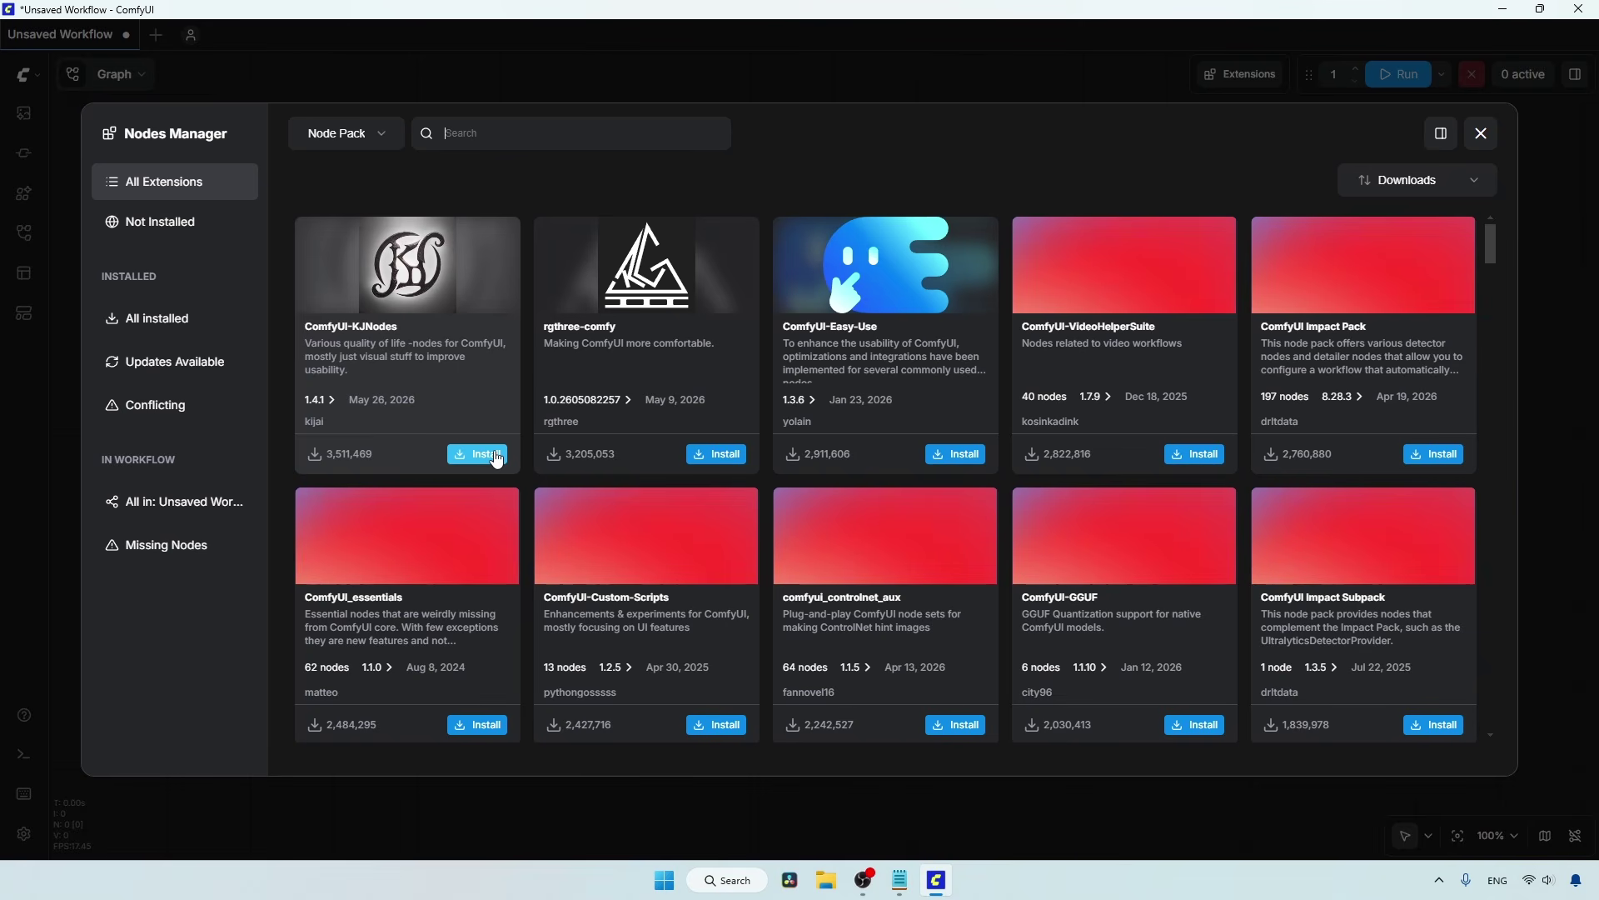
Step: View the installed node packs and all extensions in the Nodes Manager, and close it
left_click(204, 321)
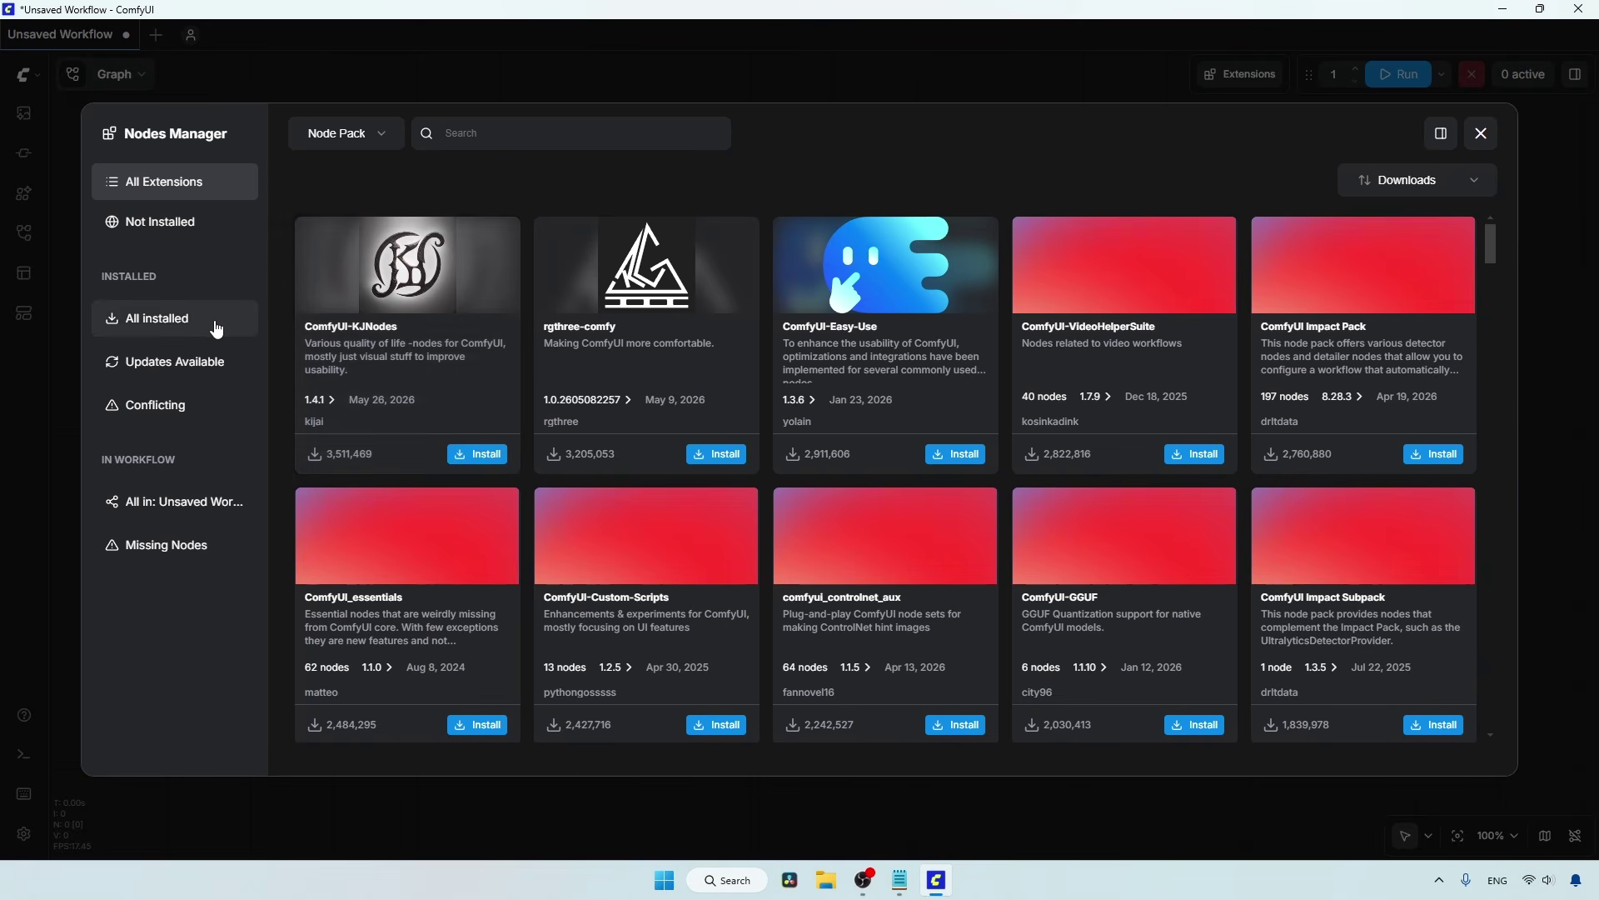
left_click(172, 177)
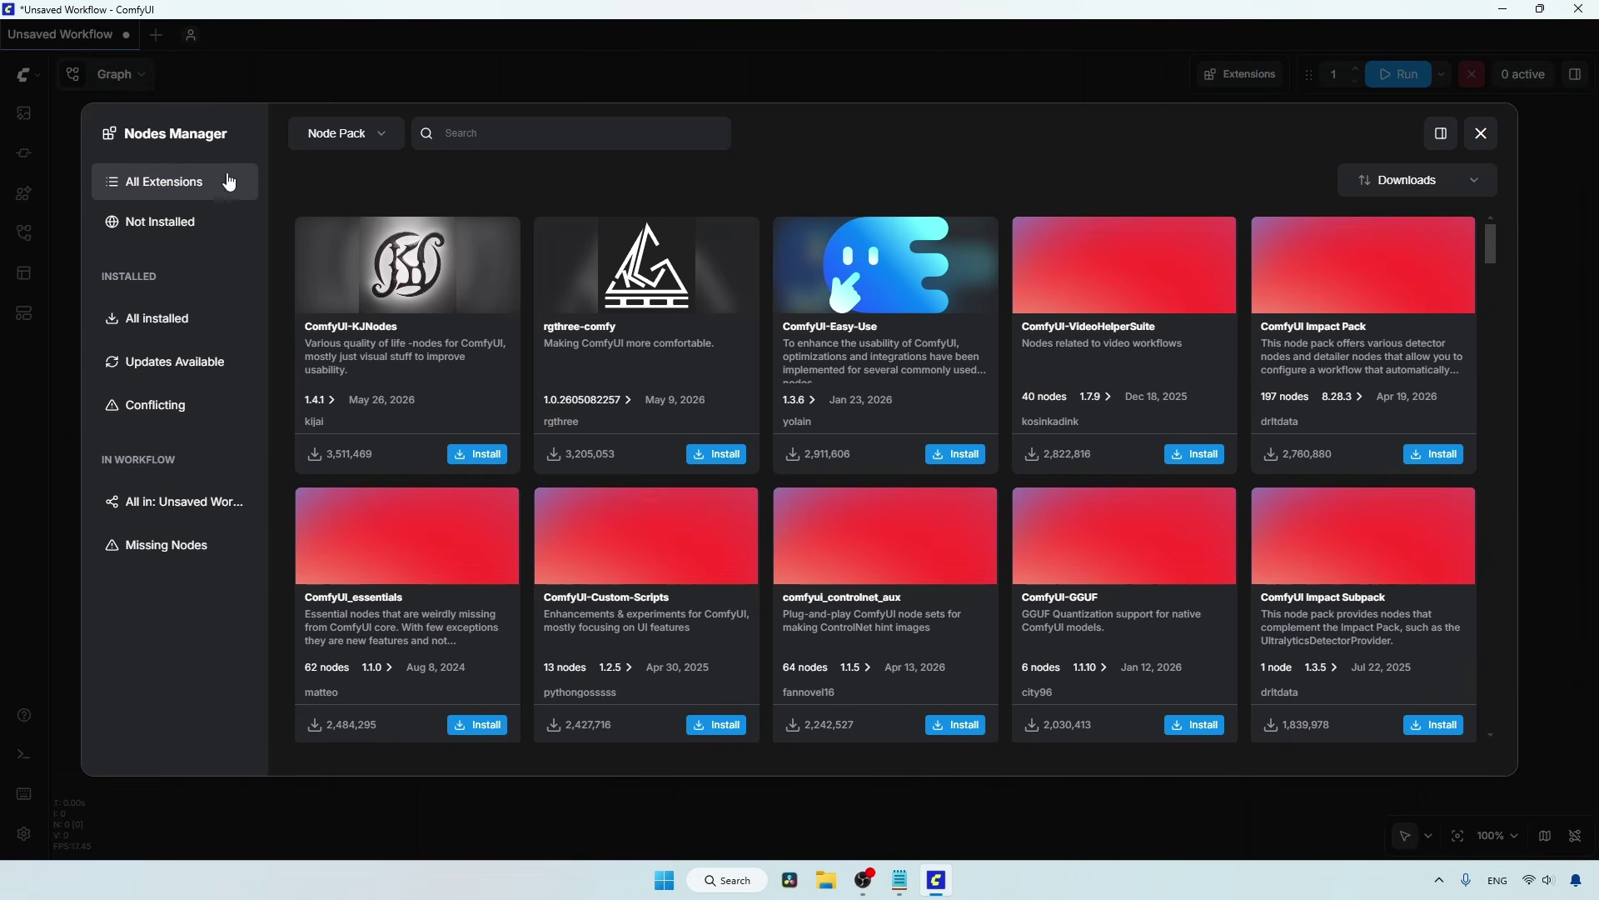
left_click(1480, 134)
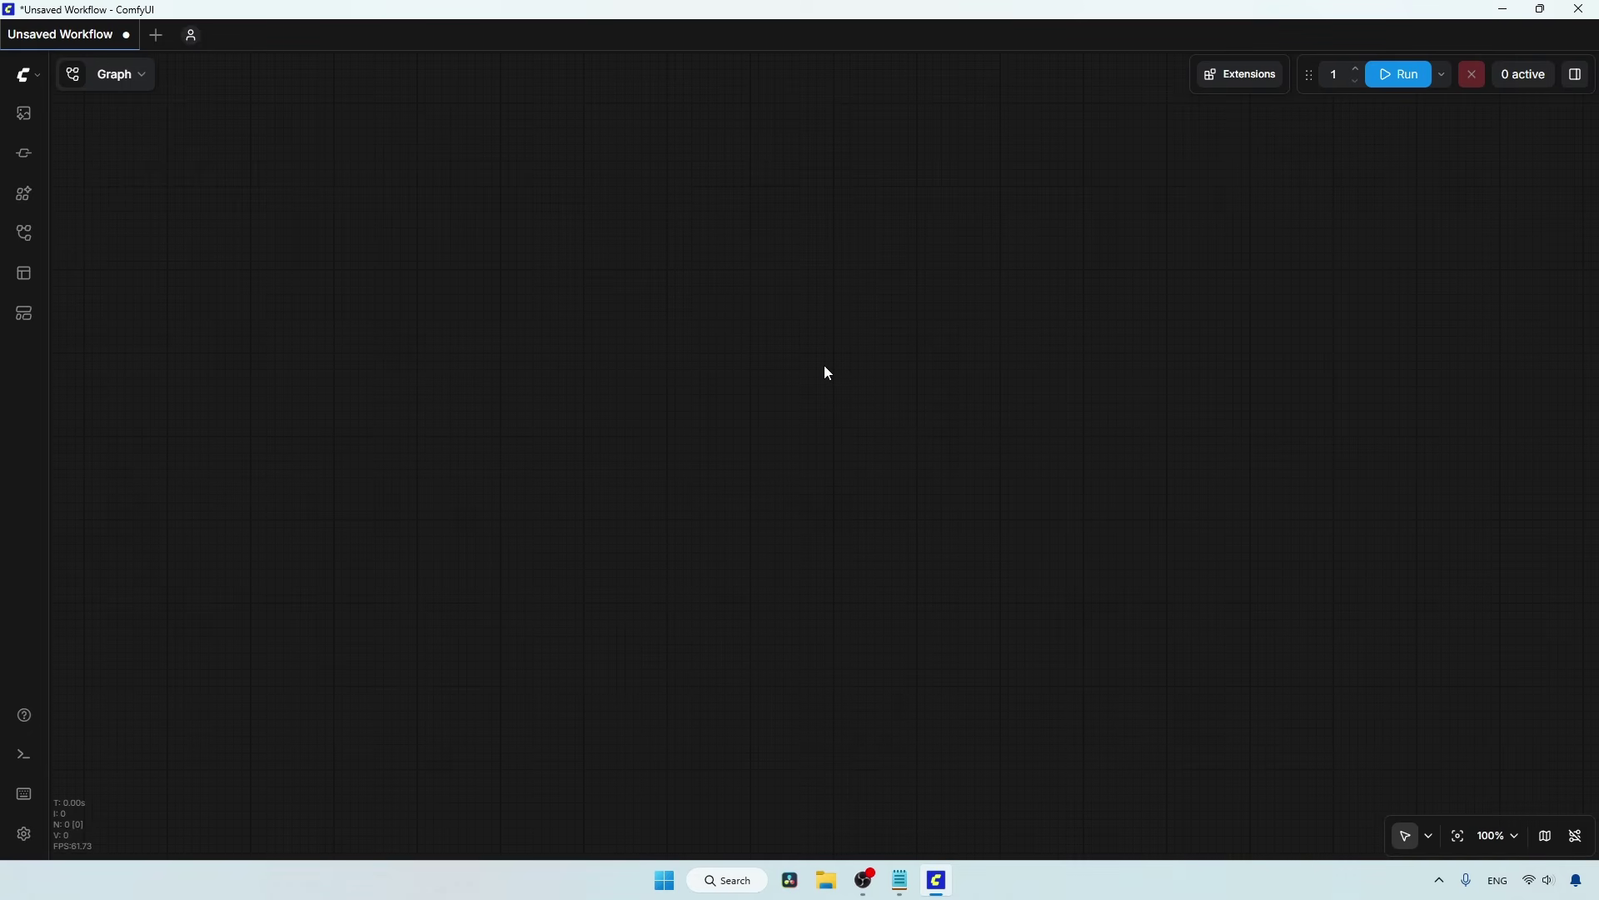
left_click(901, 881)
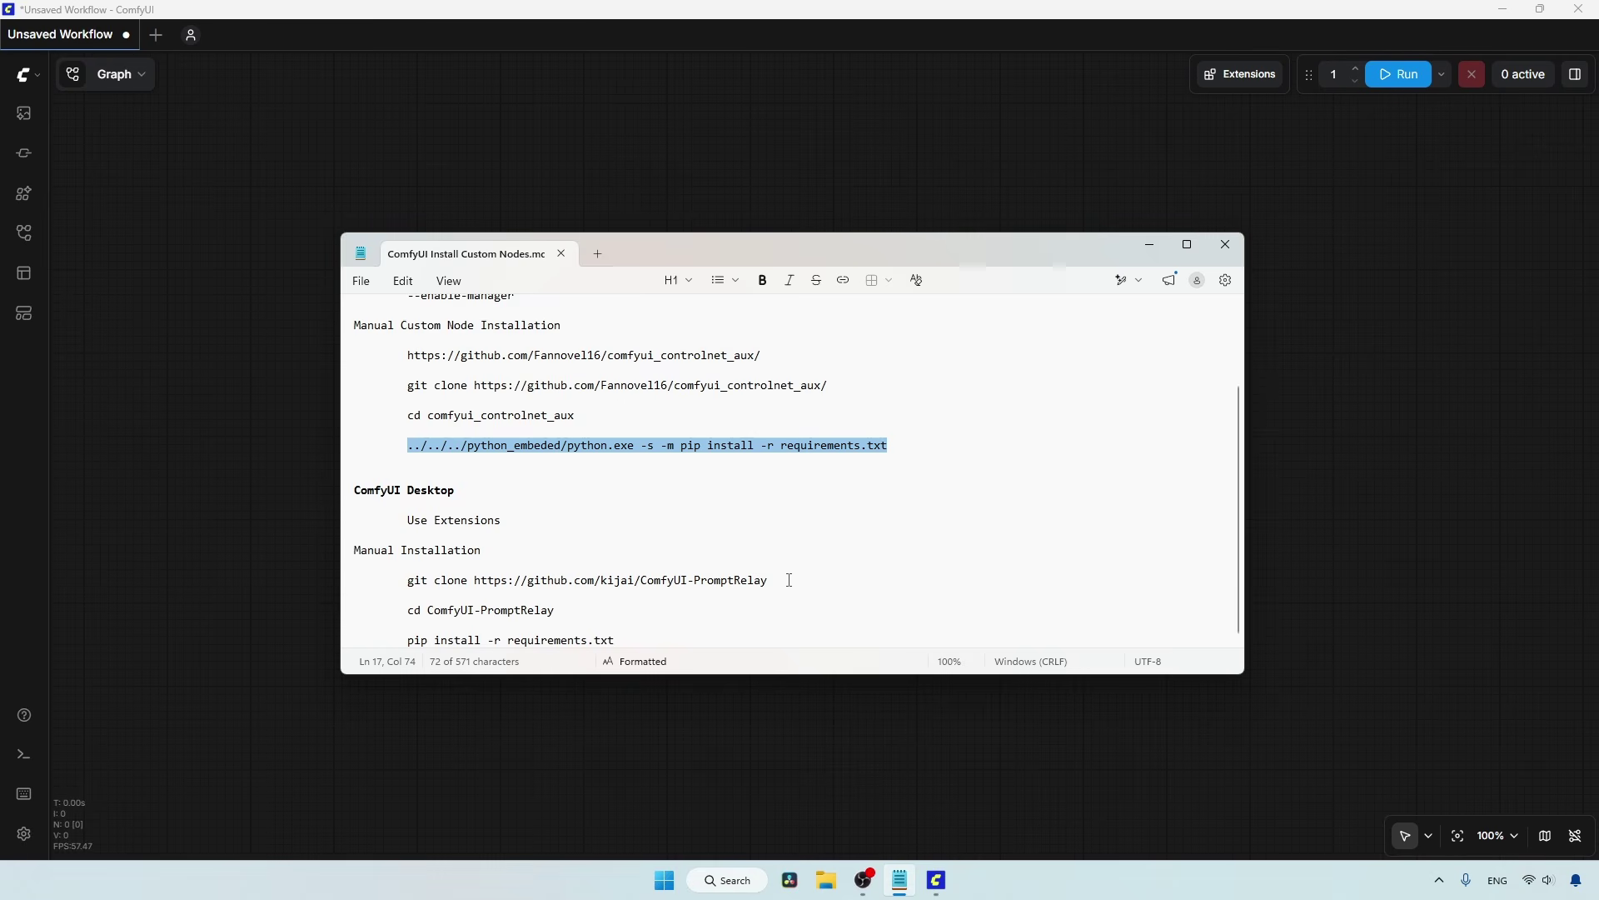
left_click_drag(789, 580, 474, 581)
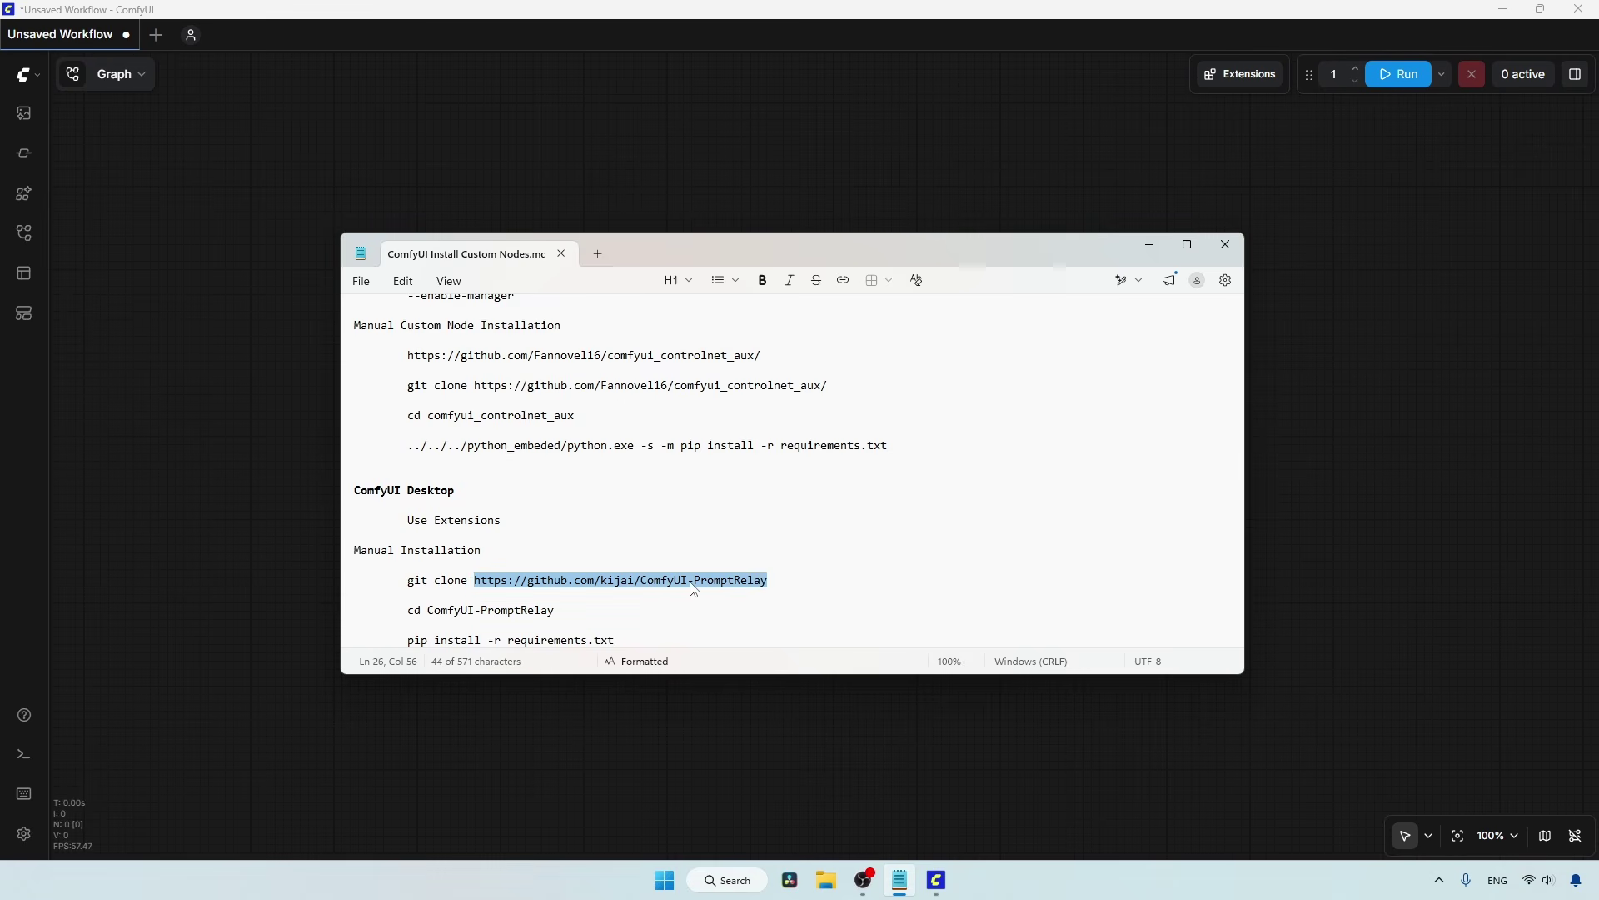
left_click_drag(787, 580, 407, 578)
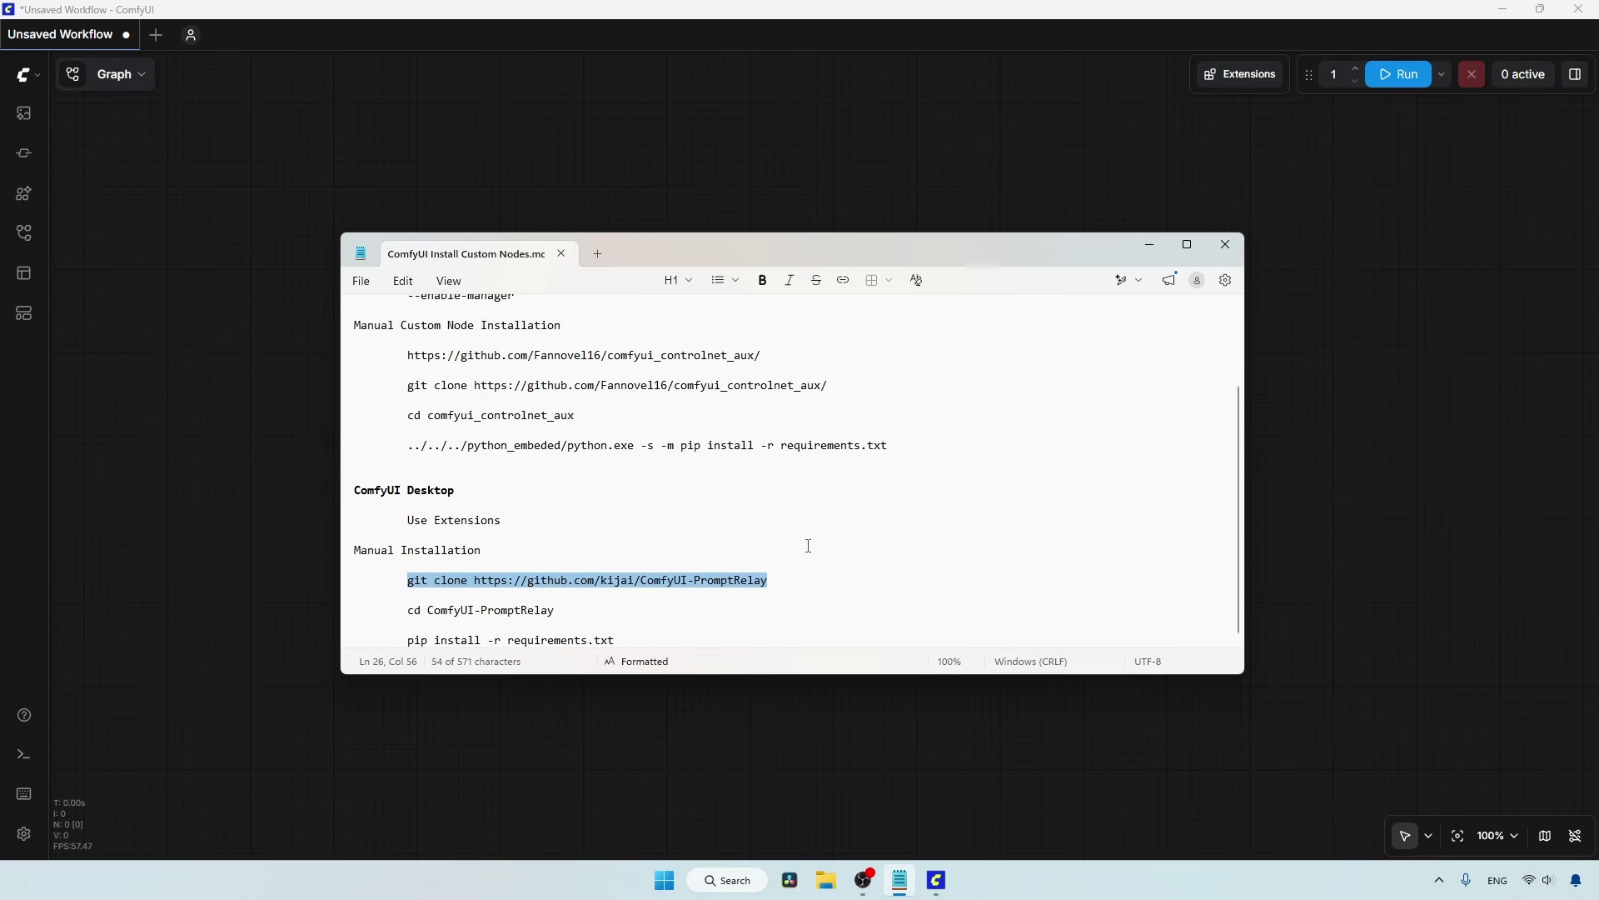
Step: Return to ComfyUI, open its built-in terminal, and list the ComfyUI folder's contents with ls
left_click(18, 759)
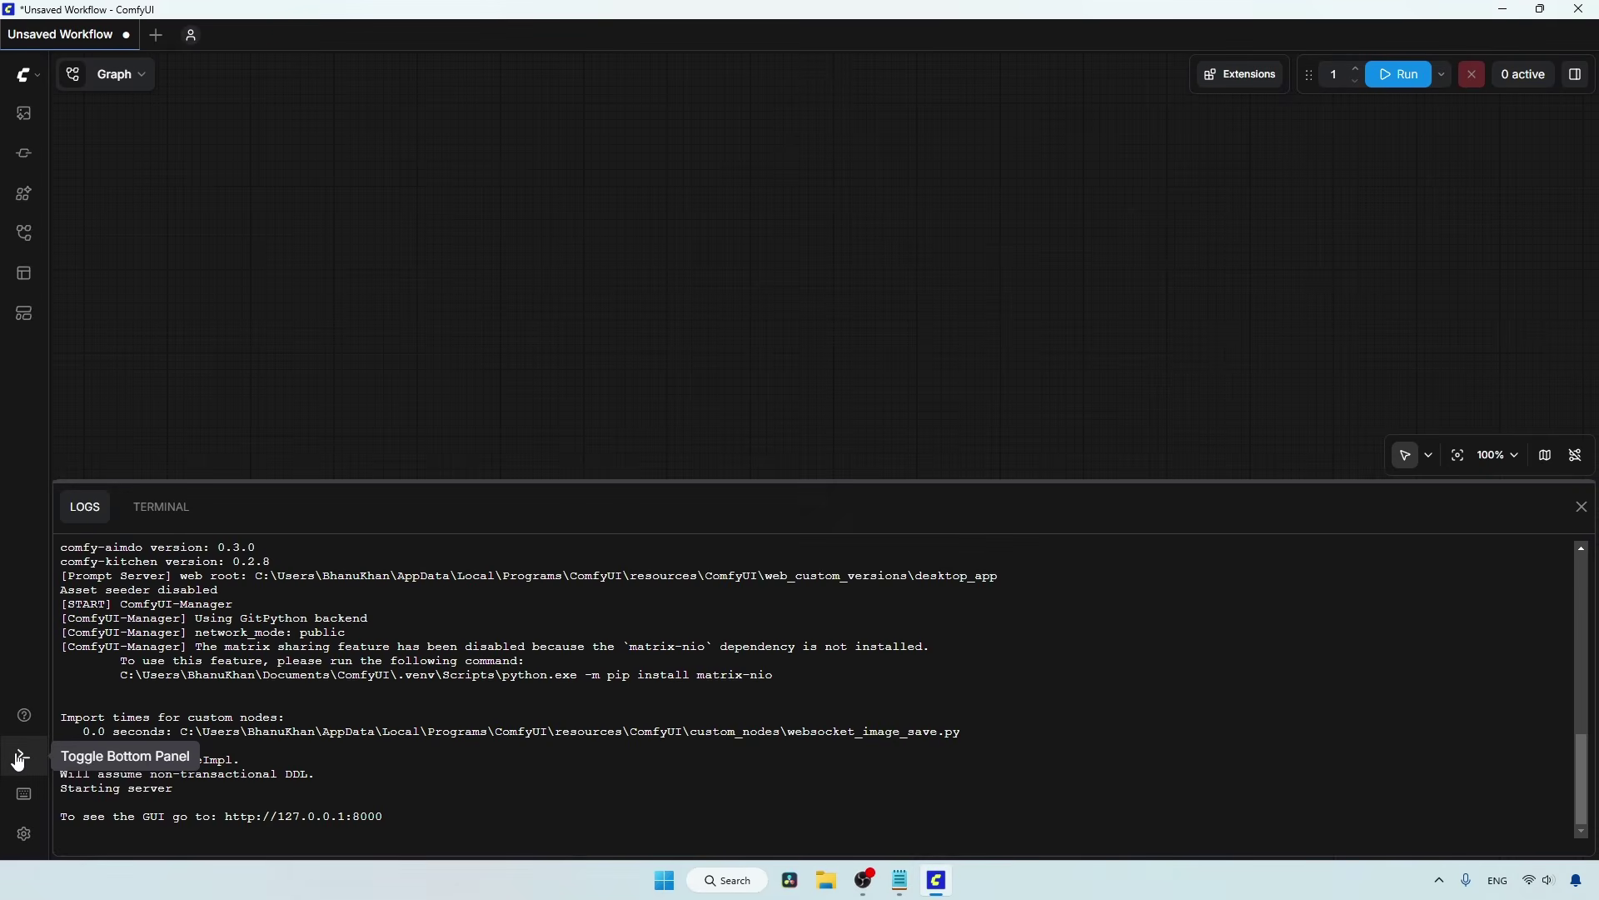
left_click(185, 510)
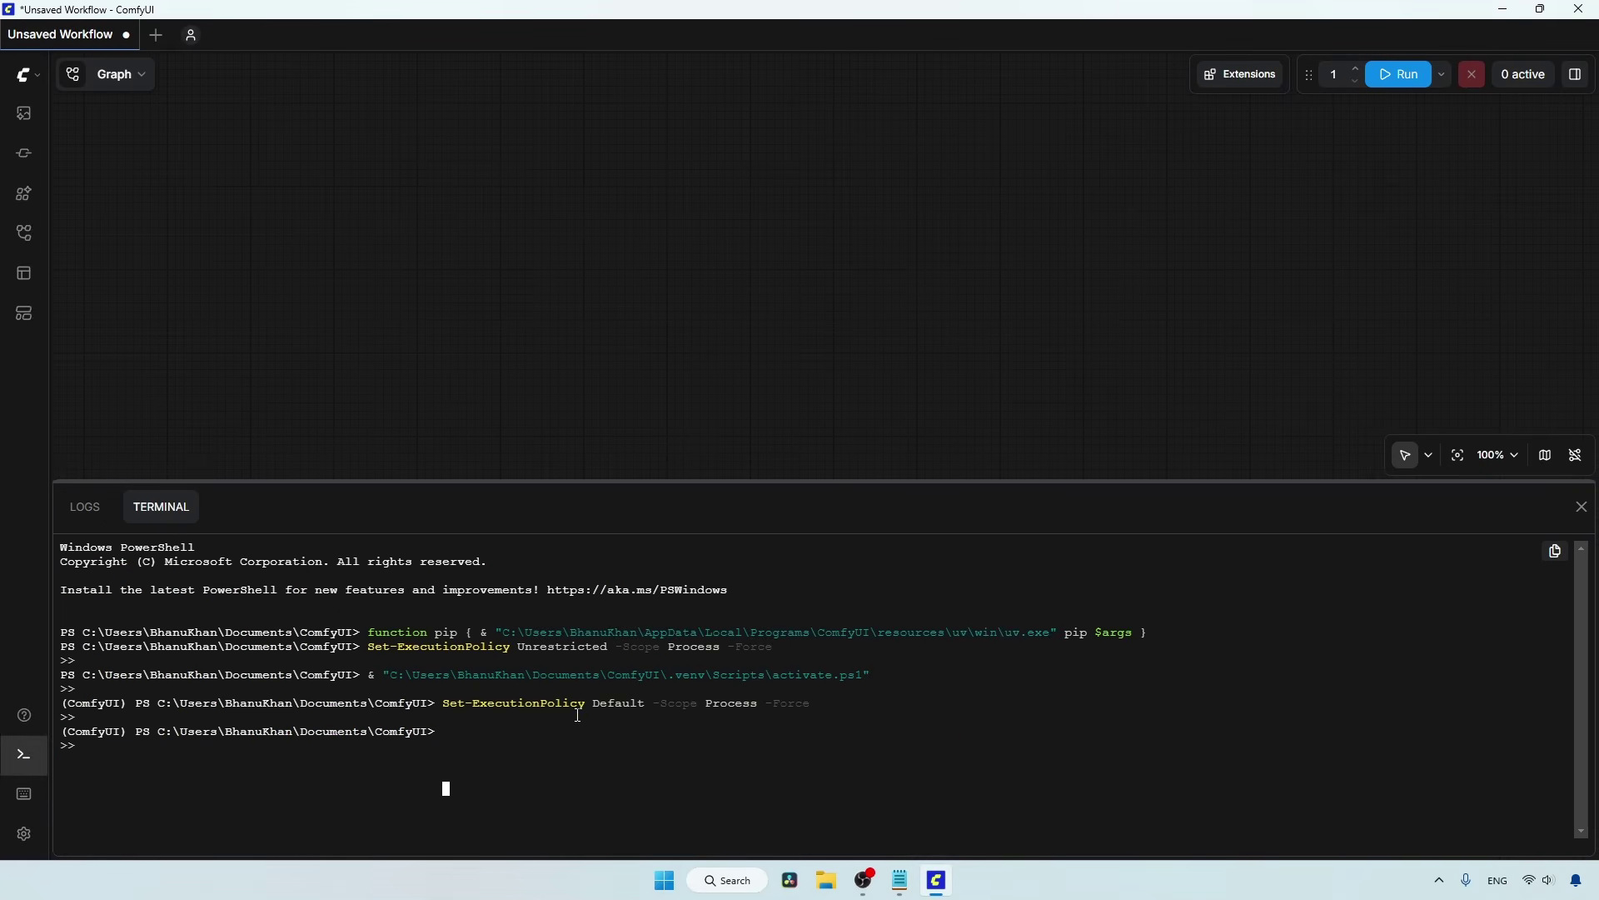
type("ls")
key("Return")
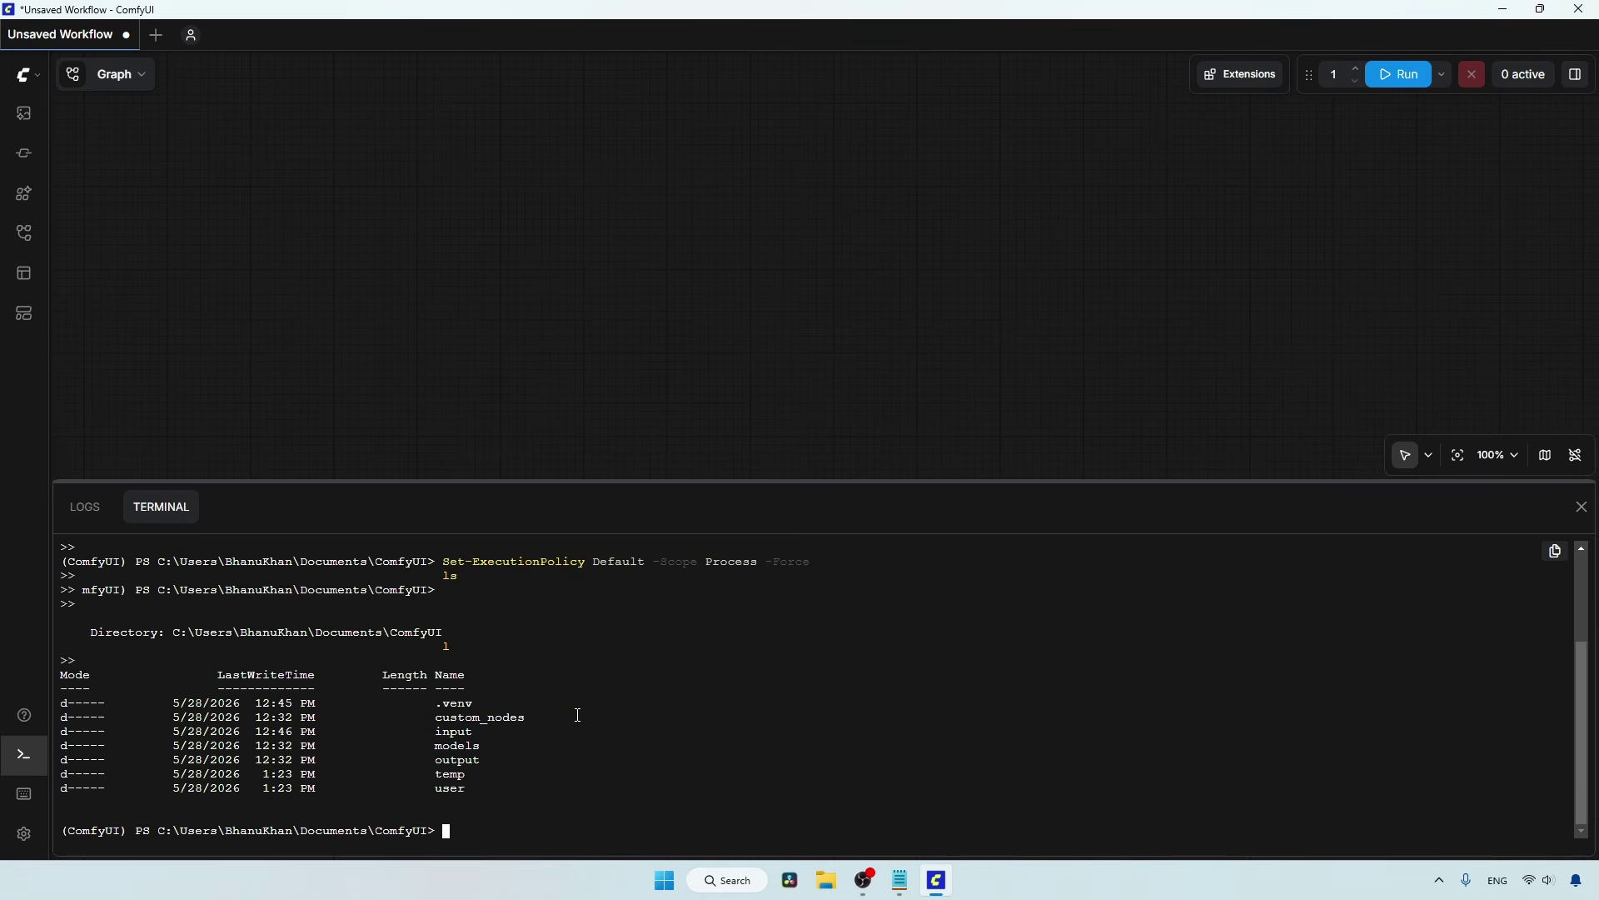
Step: Change the terminal directory to custom_nodes and clear the terminal output with cls
left_click_drag(528, 715, 435, 717)
type("cd custom_nodes")
key("Return")
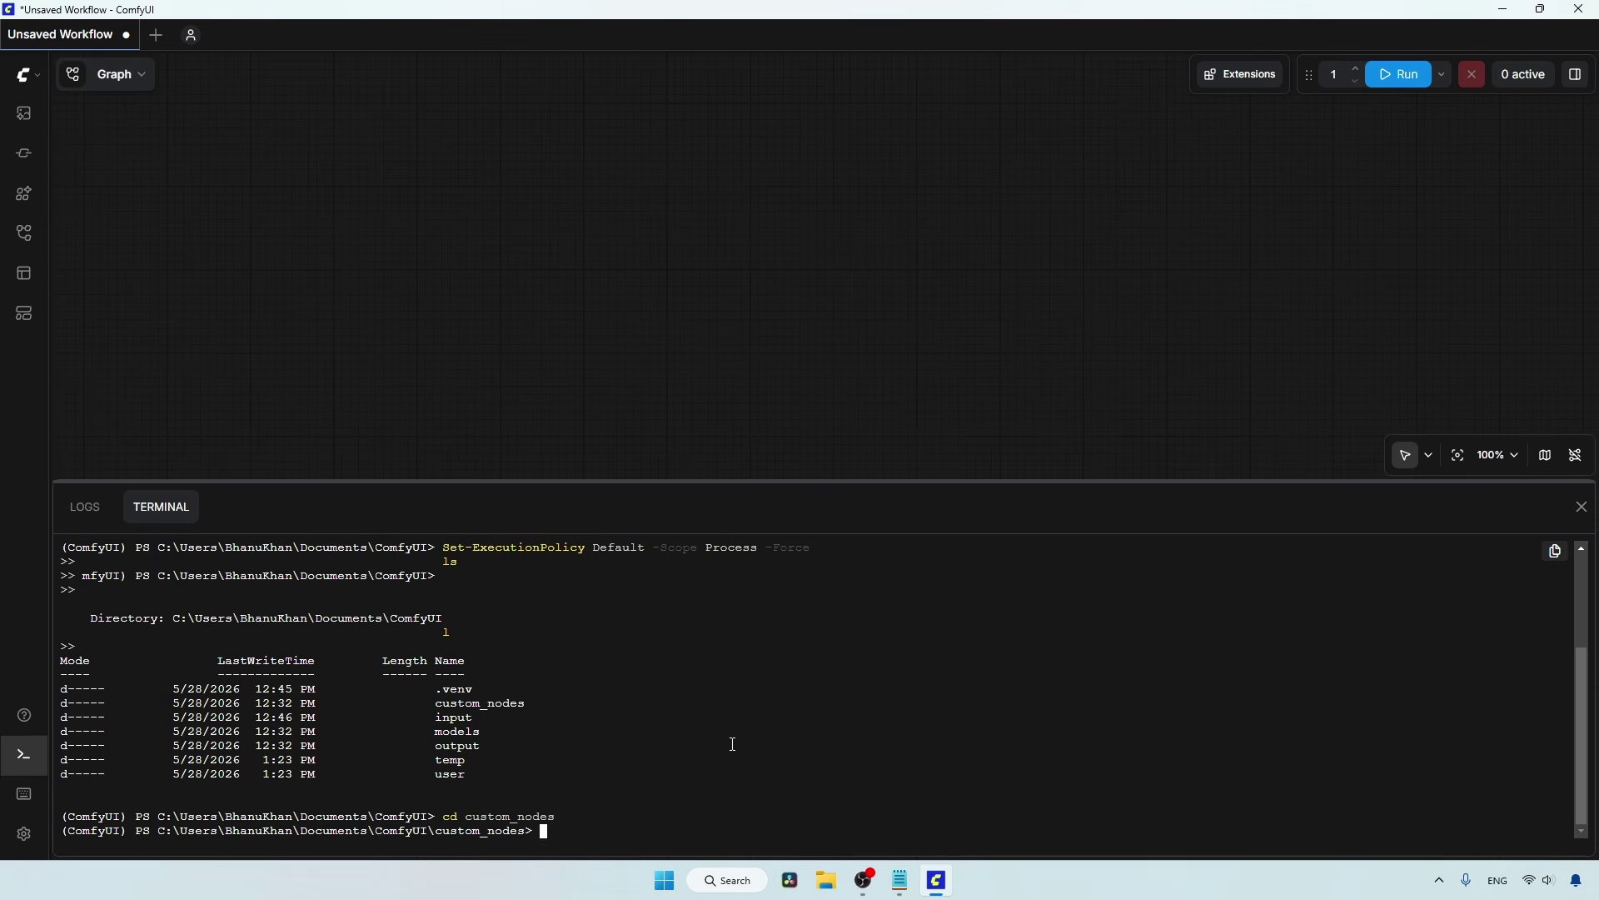
type("cls")
key("Return")
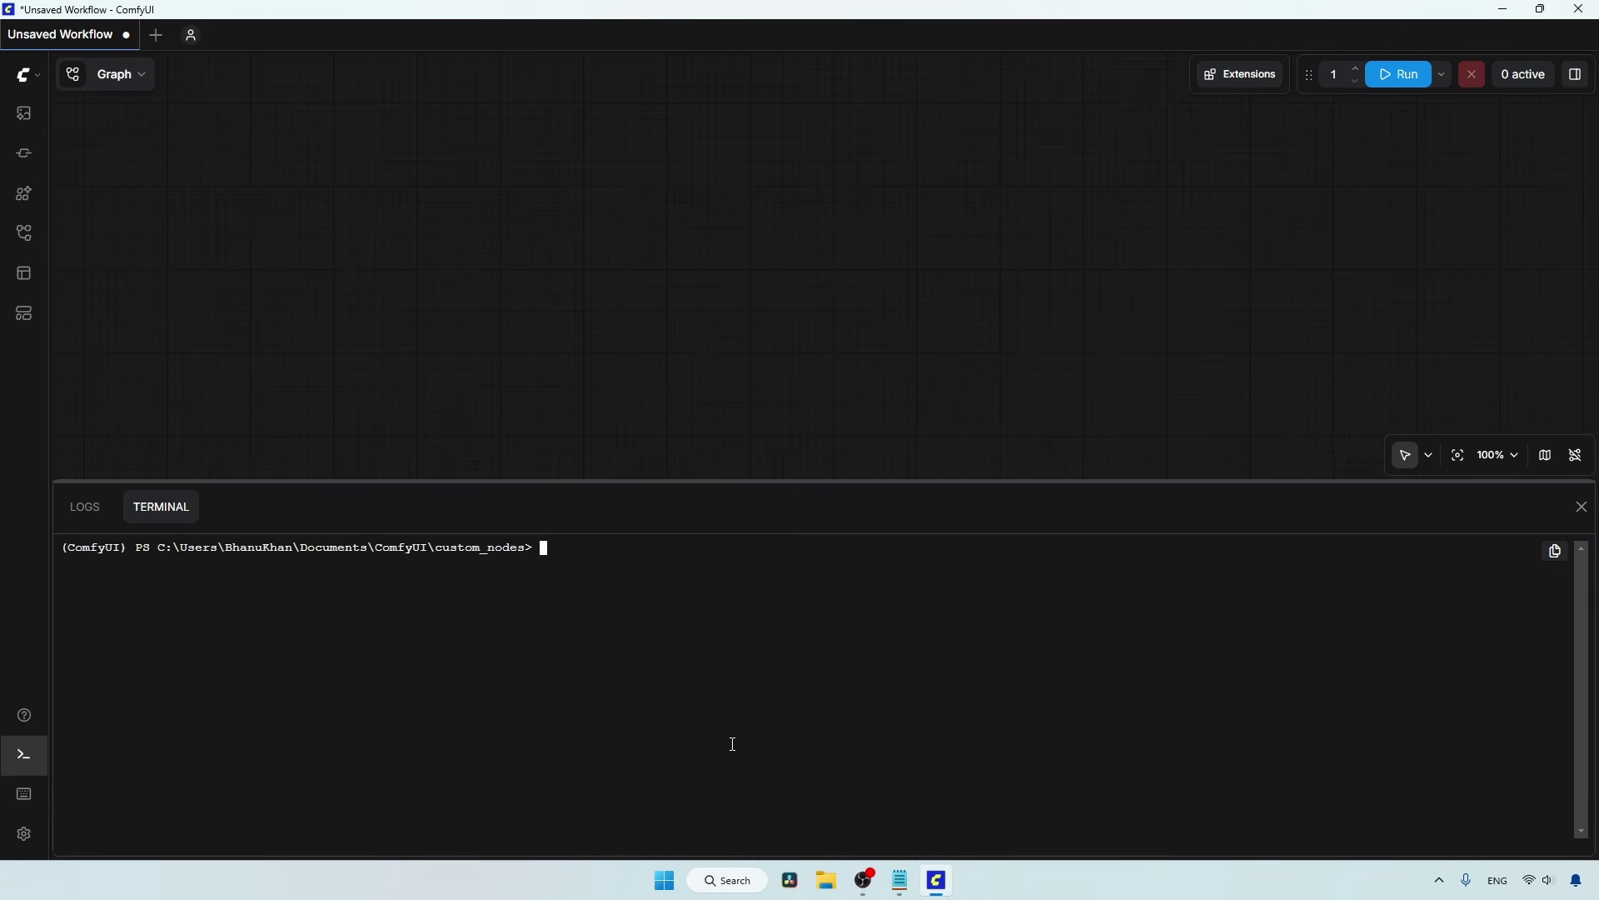
right_click(665, 564)
left_click(690, 689)
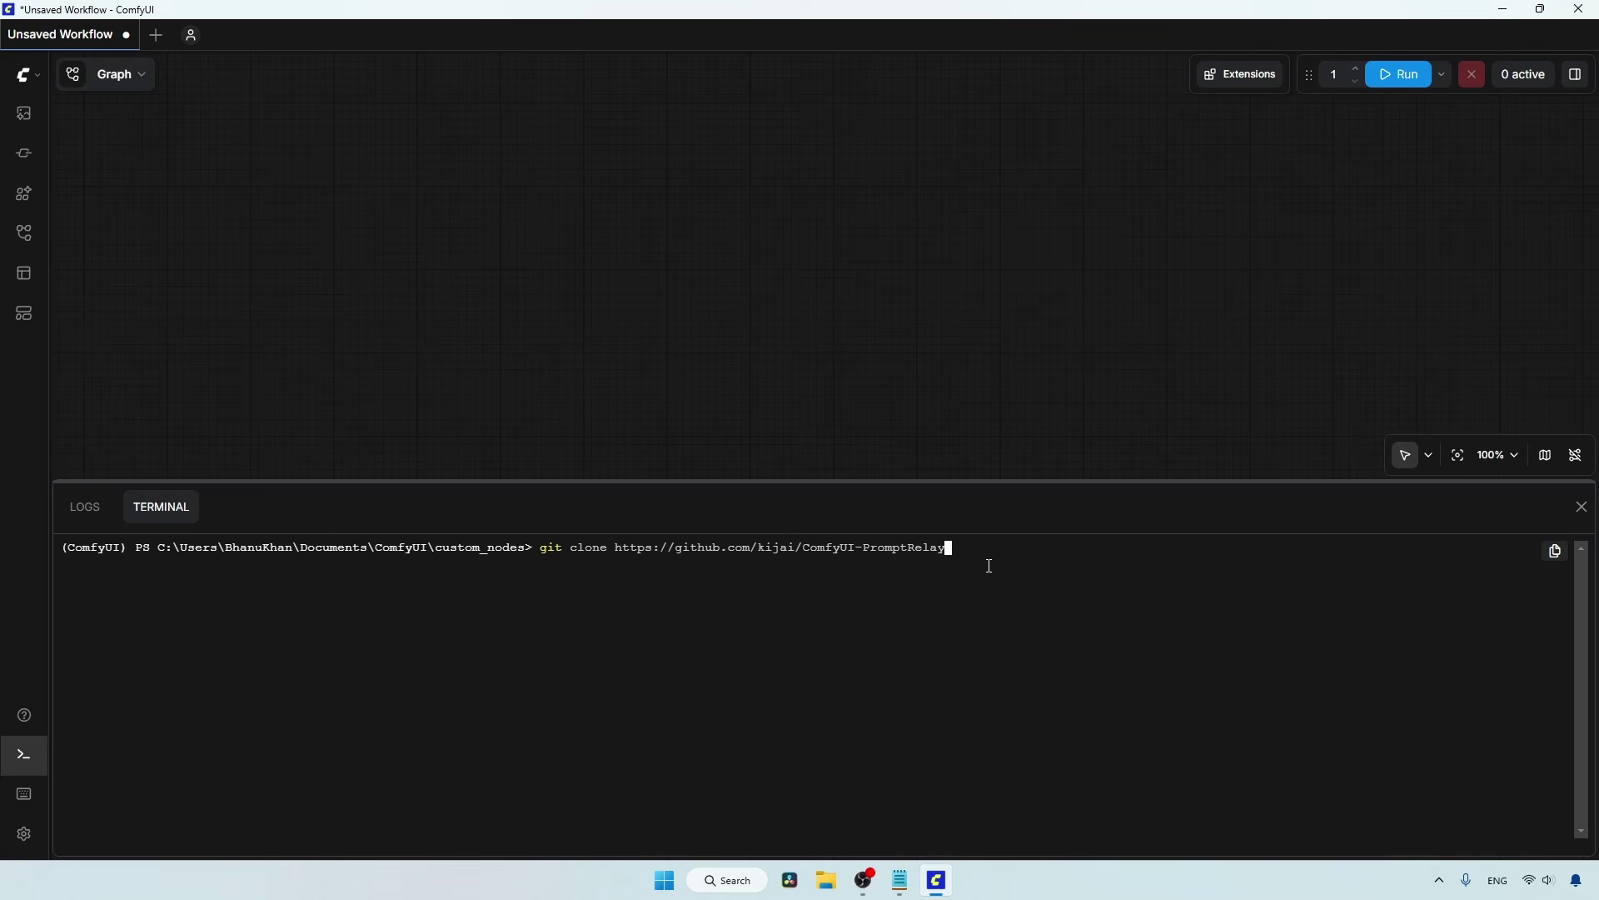
key("Return")
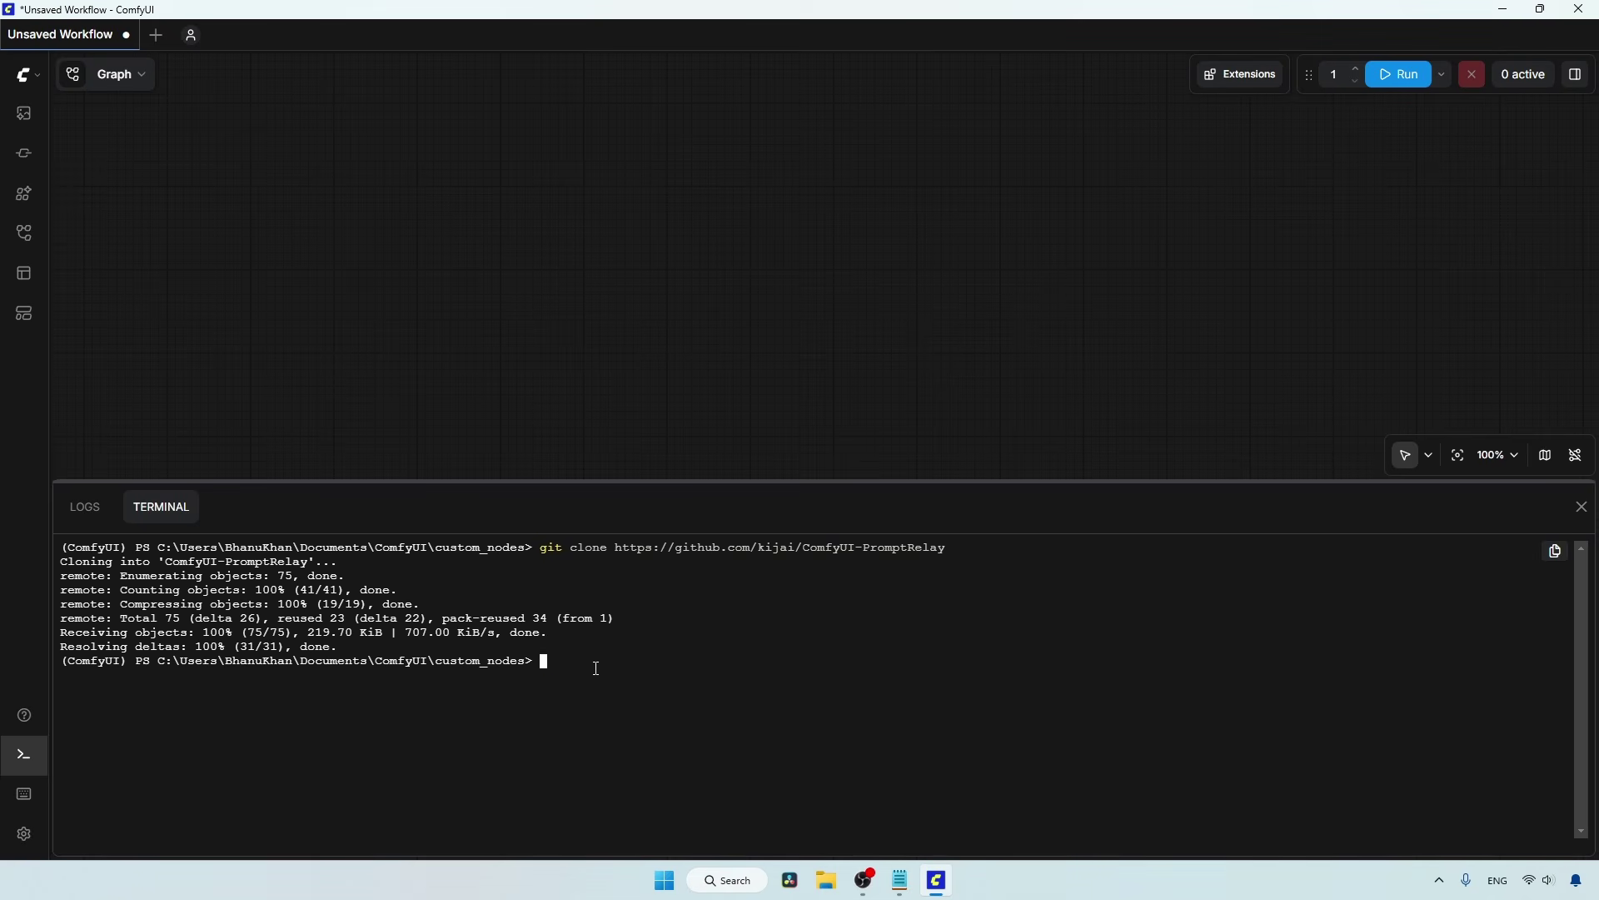
left_click_drag(162, 558, 307, 563)
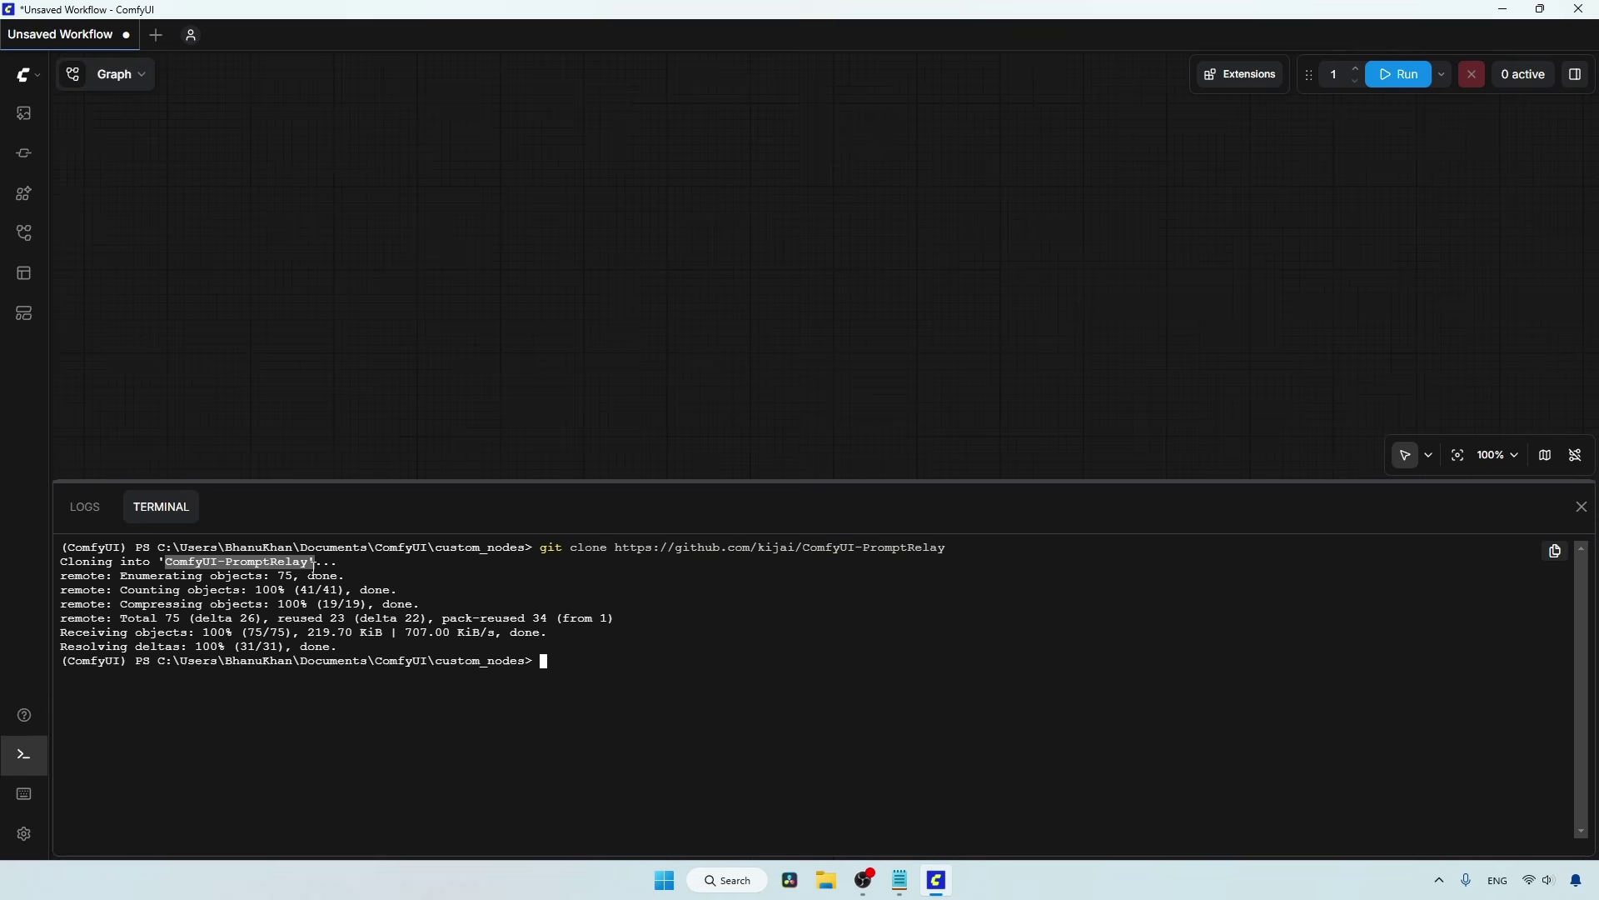
left_click(636, 666)
type("ls")
key("Return")
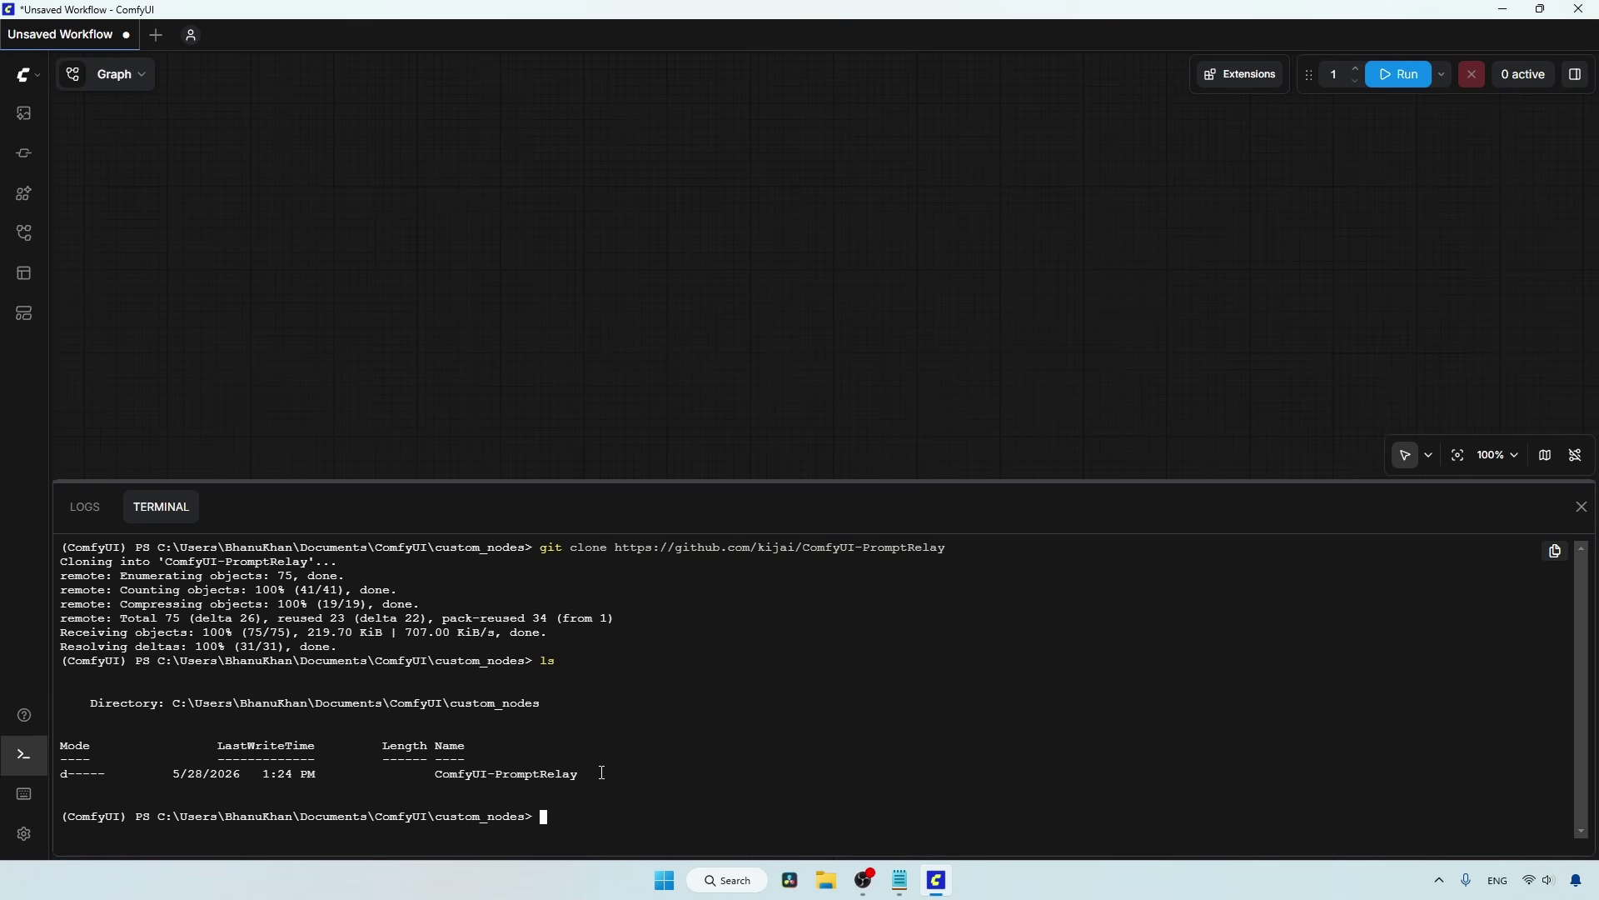
Step: Copy the cloned folder's name from the listing and change the terminal directory to ComfyUI-PromptRelay
left_click_drag(602, 773, 434, 774)
right_click(435, 774)
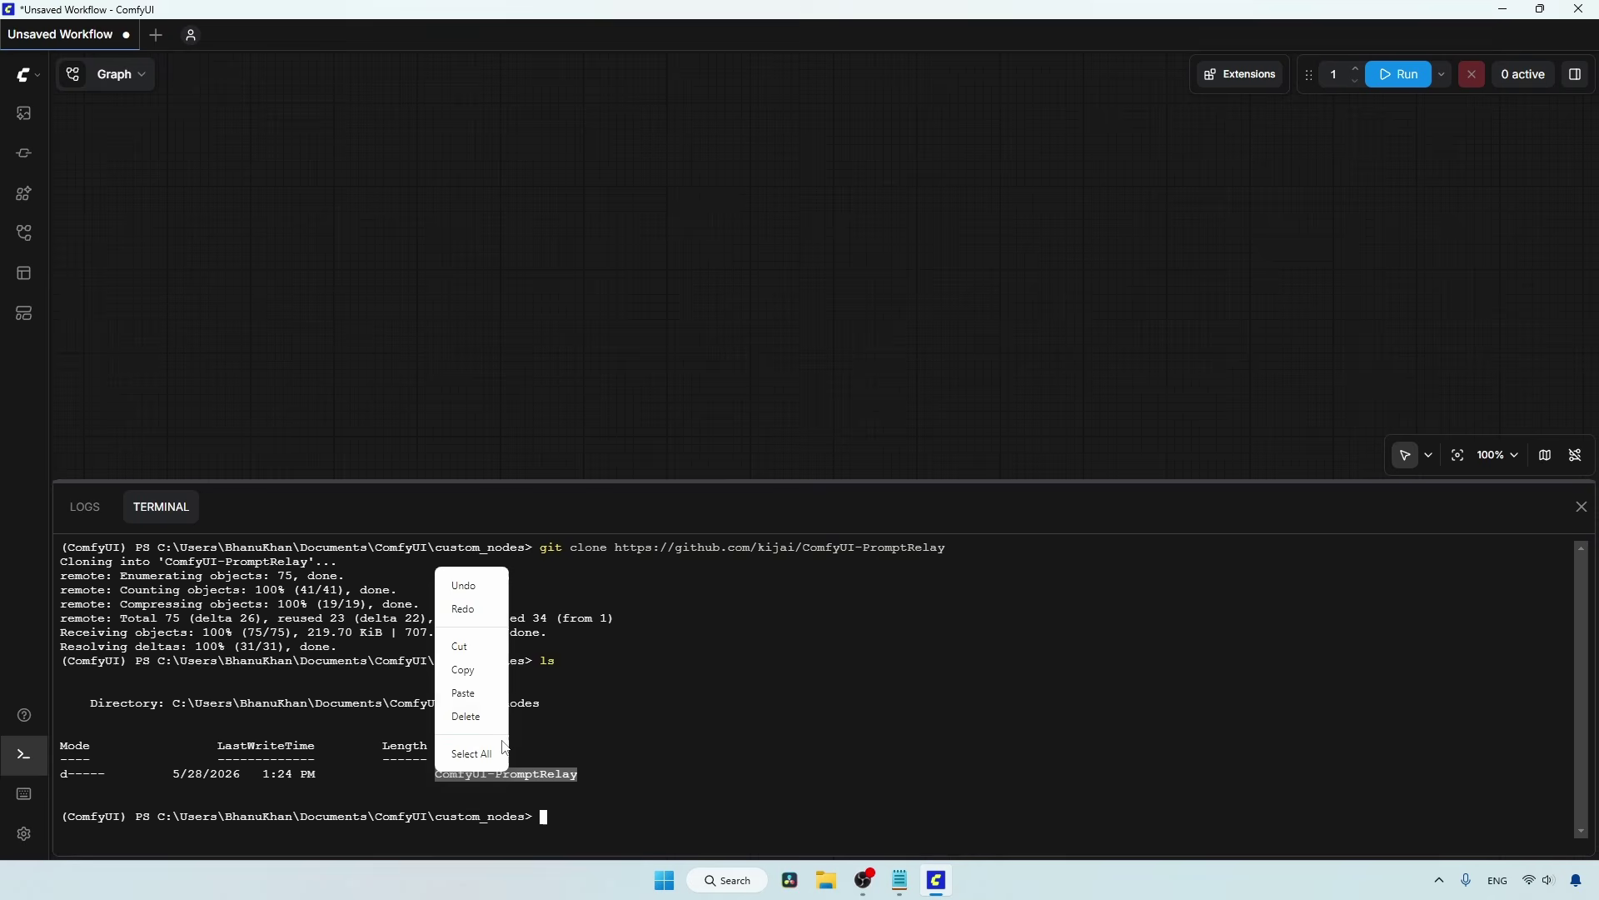
left_click(482, 671)
type("cd")
right_click(722, 742)
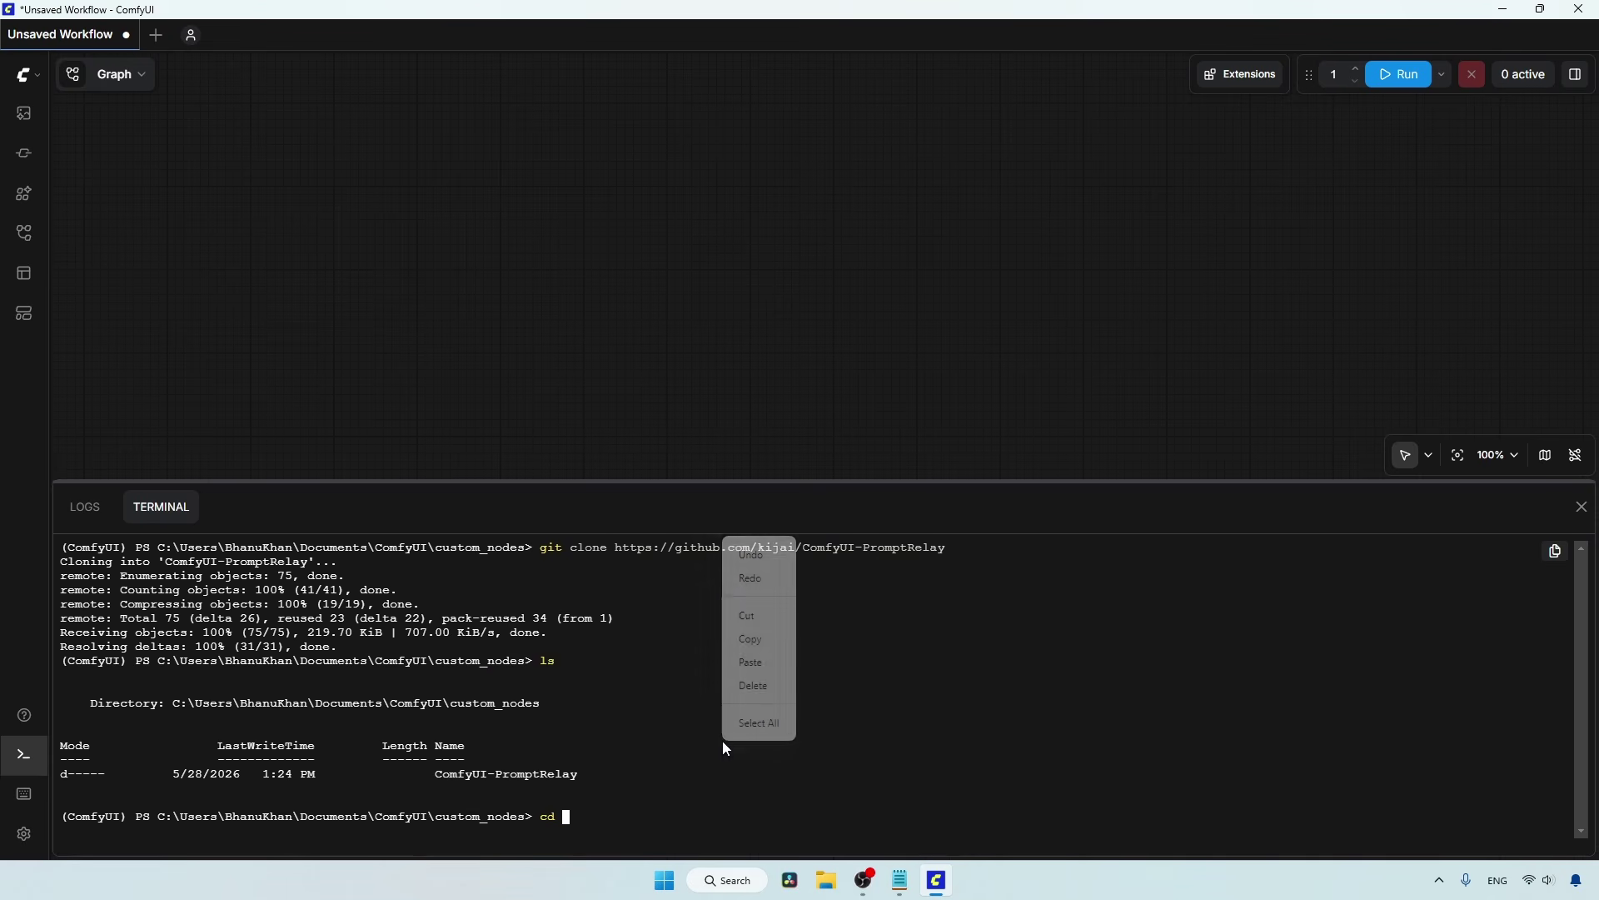
left_click(750, 656)
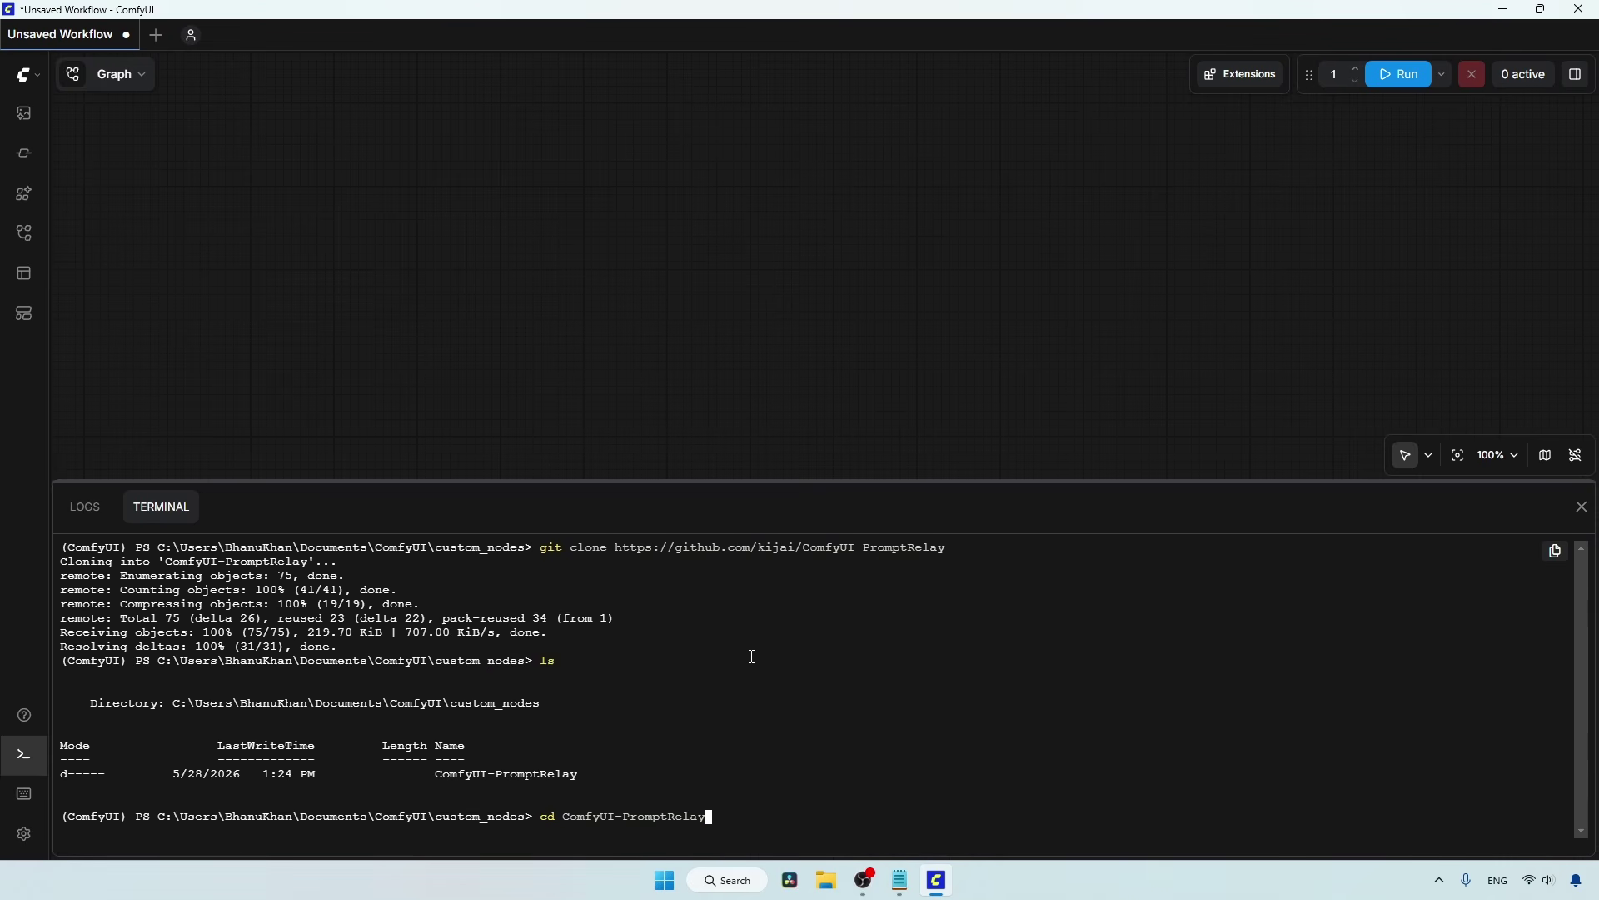
key("Return")
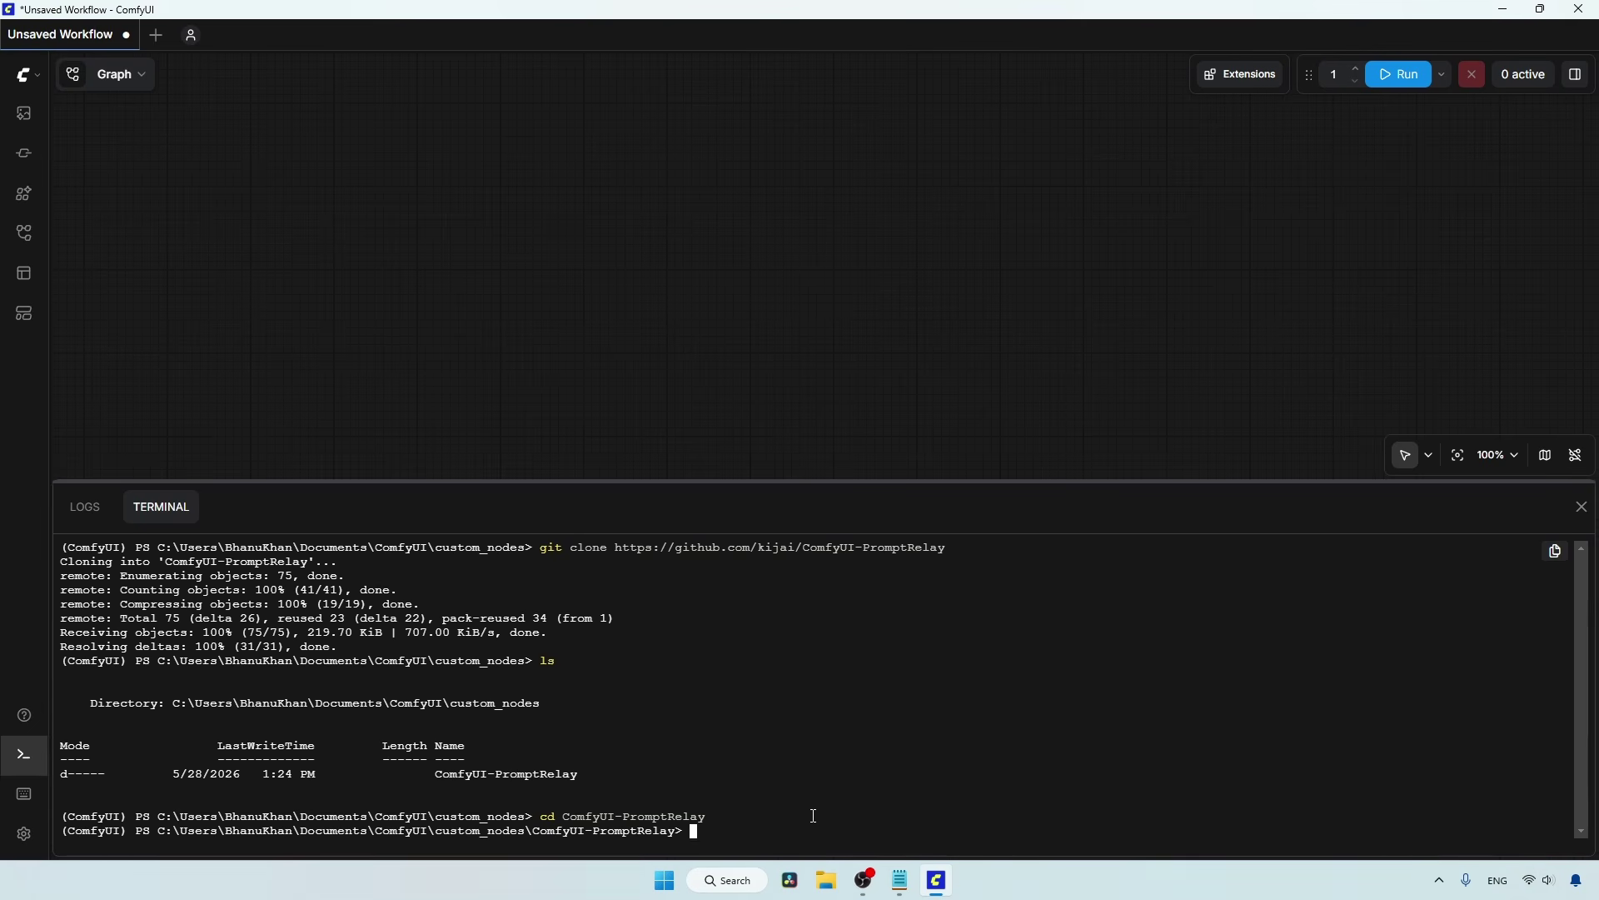
Step: Run pip install requirements.txt in the ComfyUI-PromptRelay folder and answer yes to using -r requirements.txt
type("pip install requirements.txt")
key("Return")
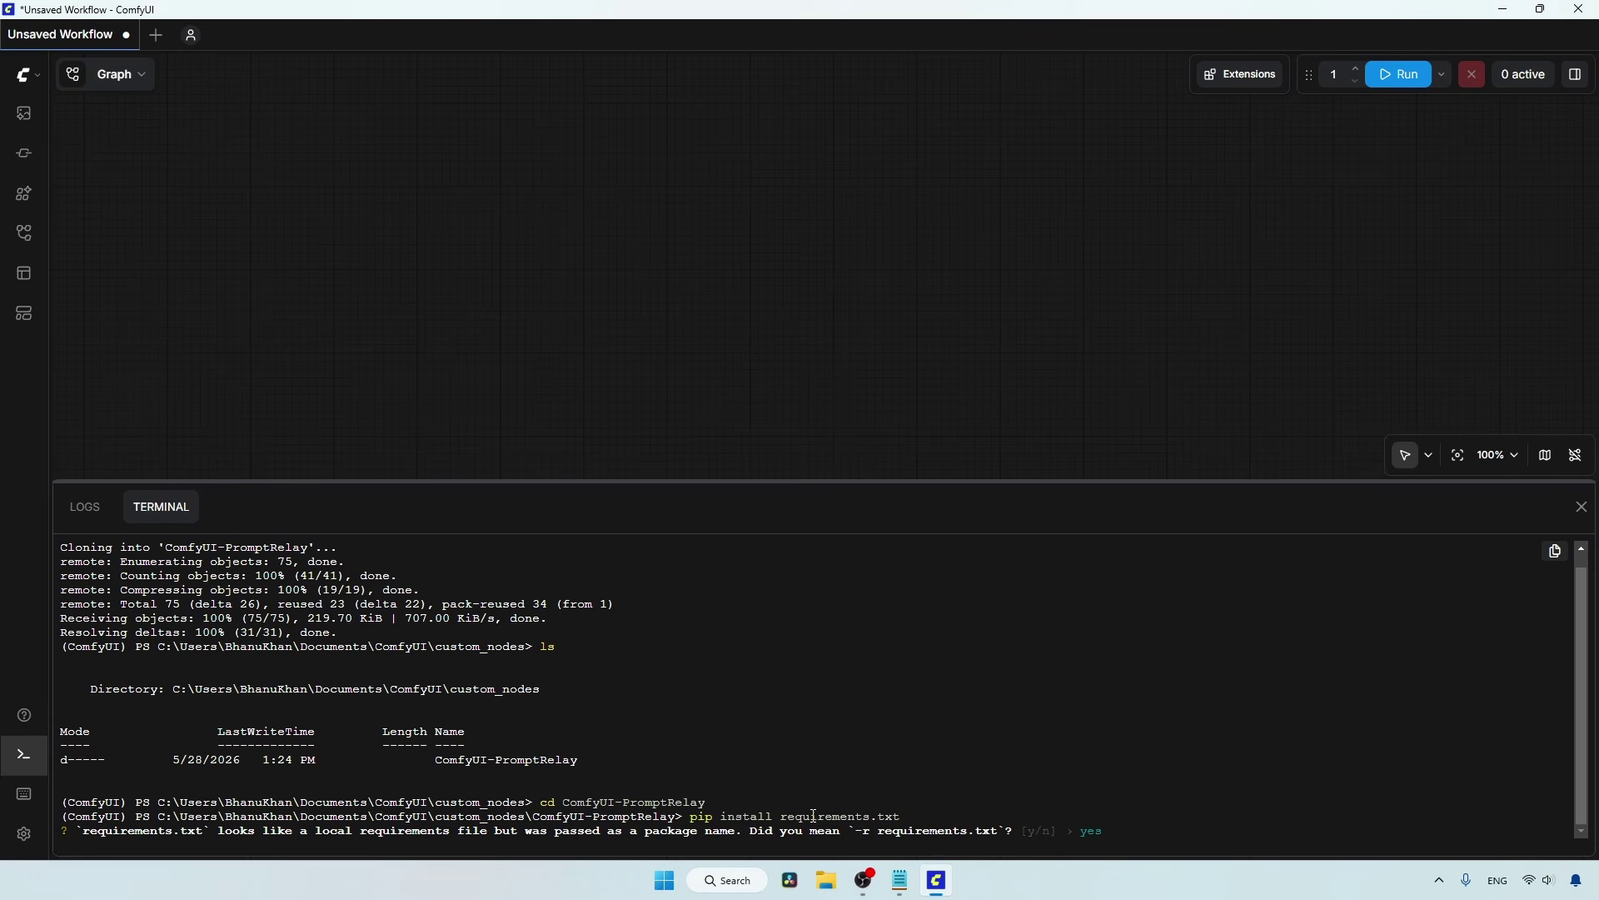
key("Return")
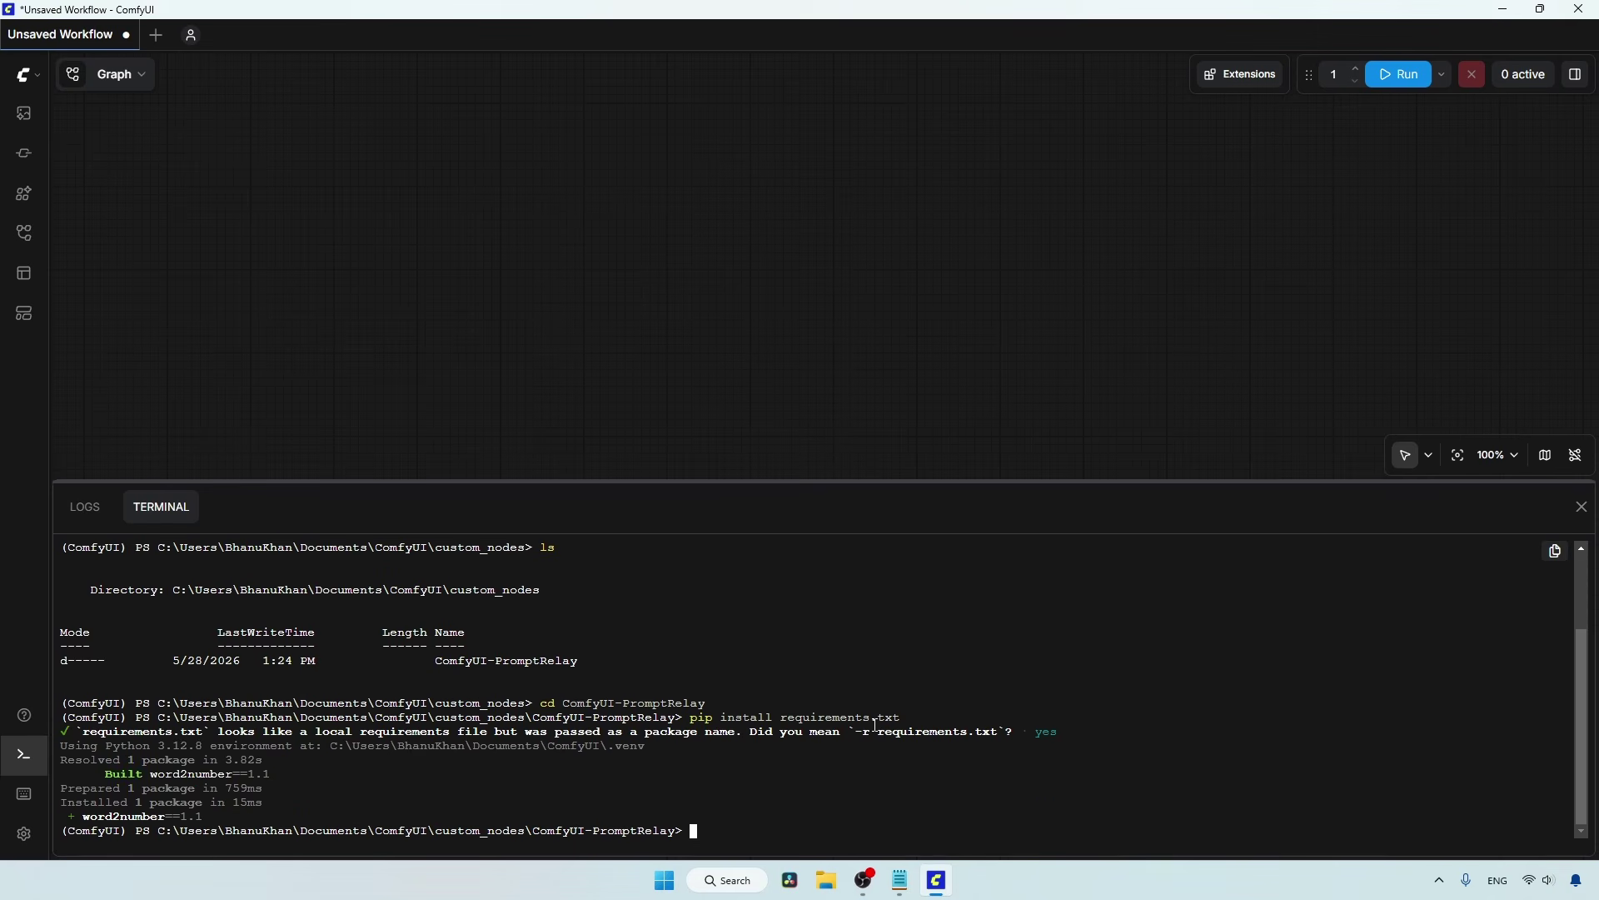
Step: Check the -r requirements.txt suggestion in the terminal output, and search the node library for "prompt en" without adding a node
left_click_drag(856, 731, 997, 734)
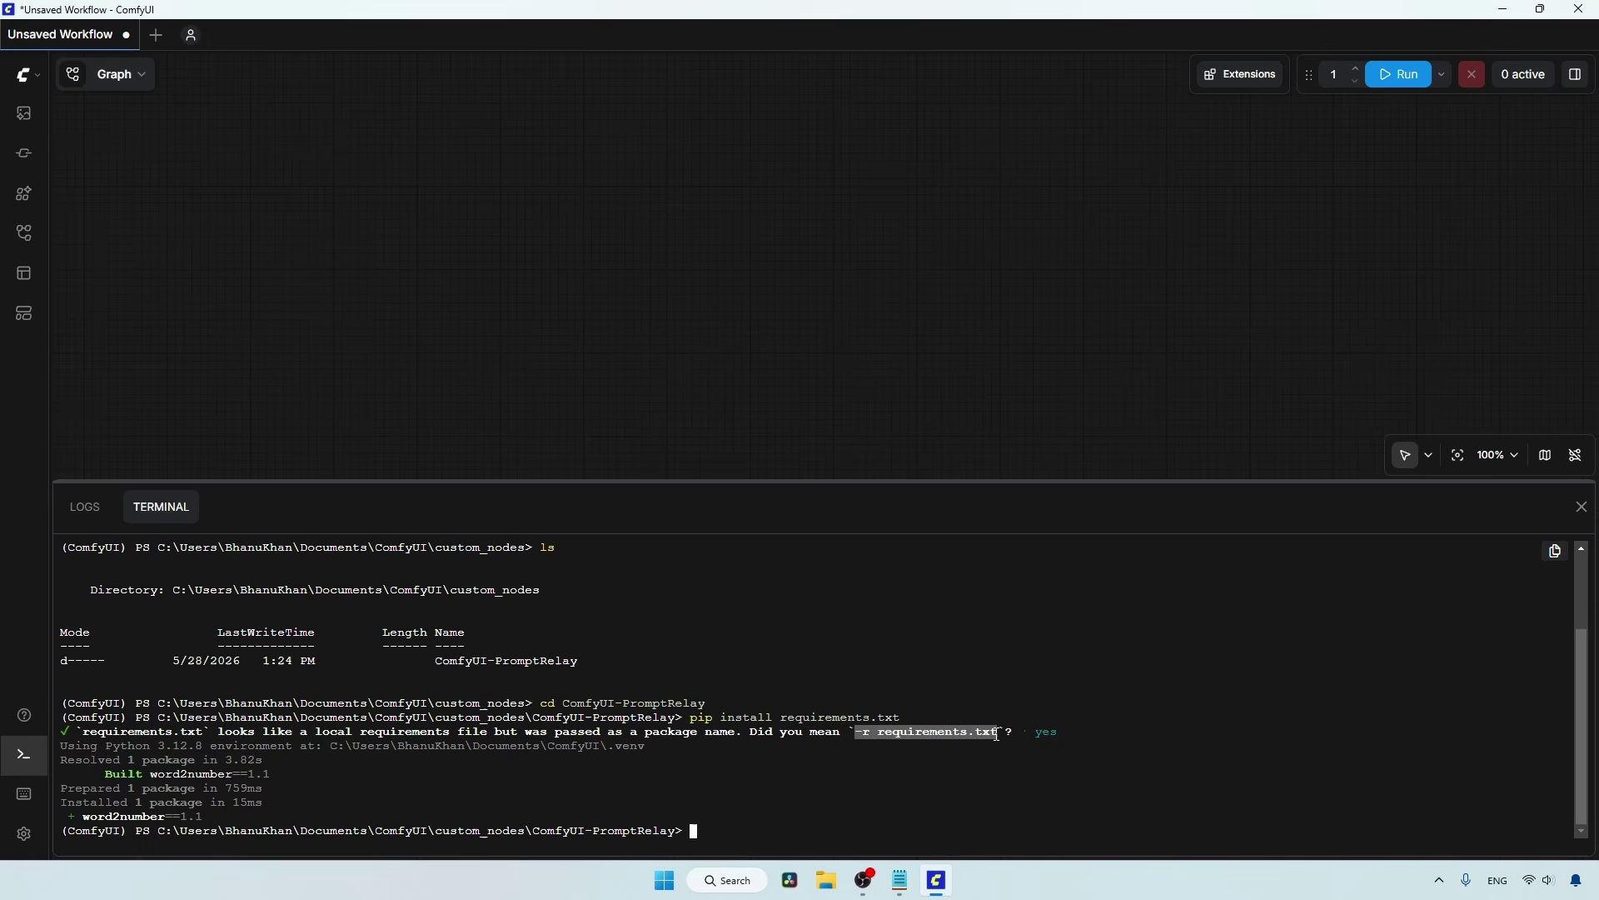
left_click(905, 819)
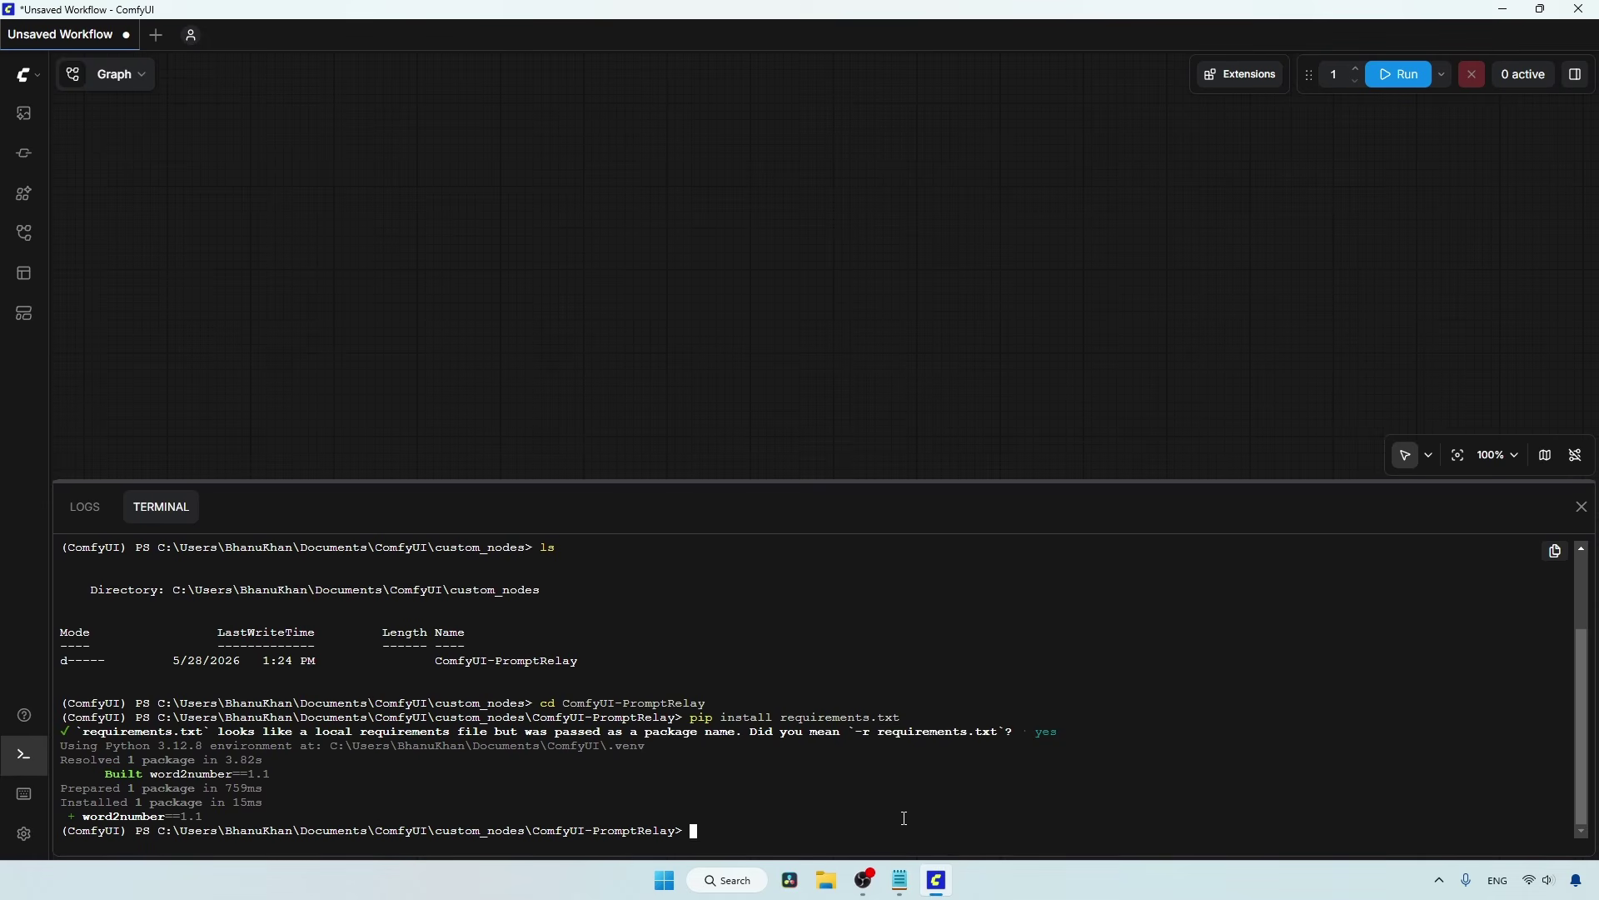
double_click(601, 213)
type("pr")
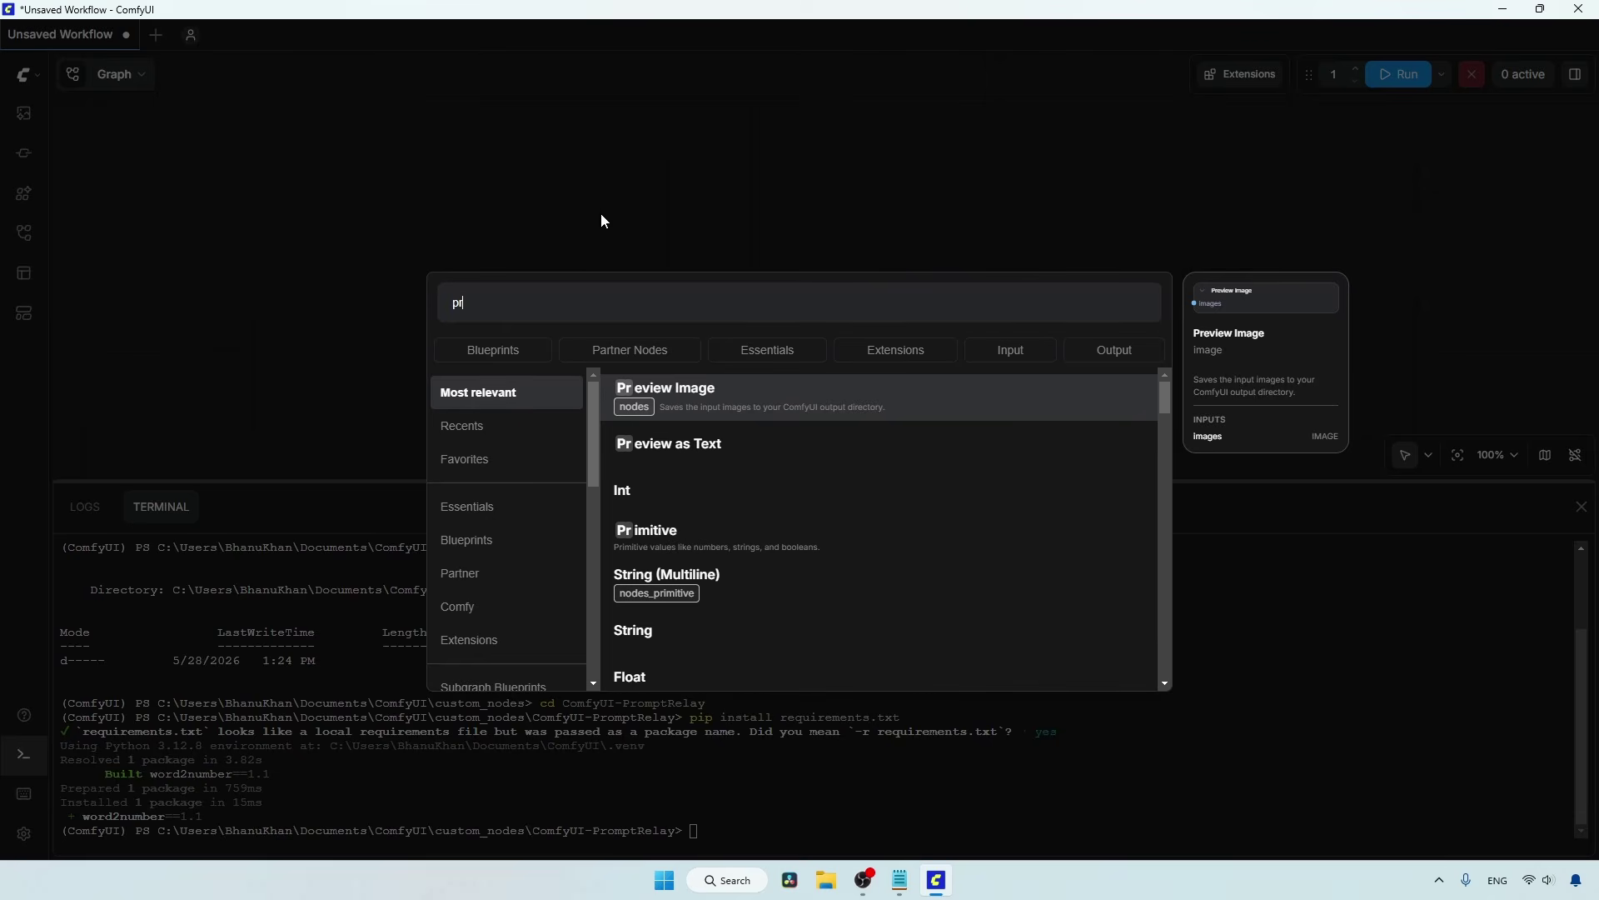
type("ompt en")
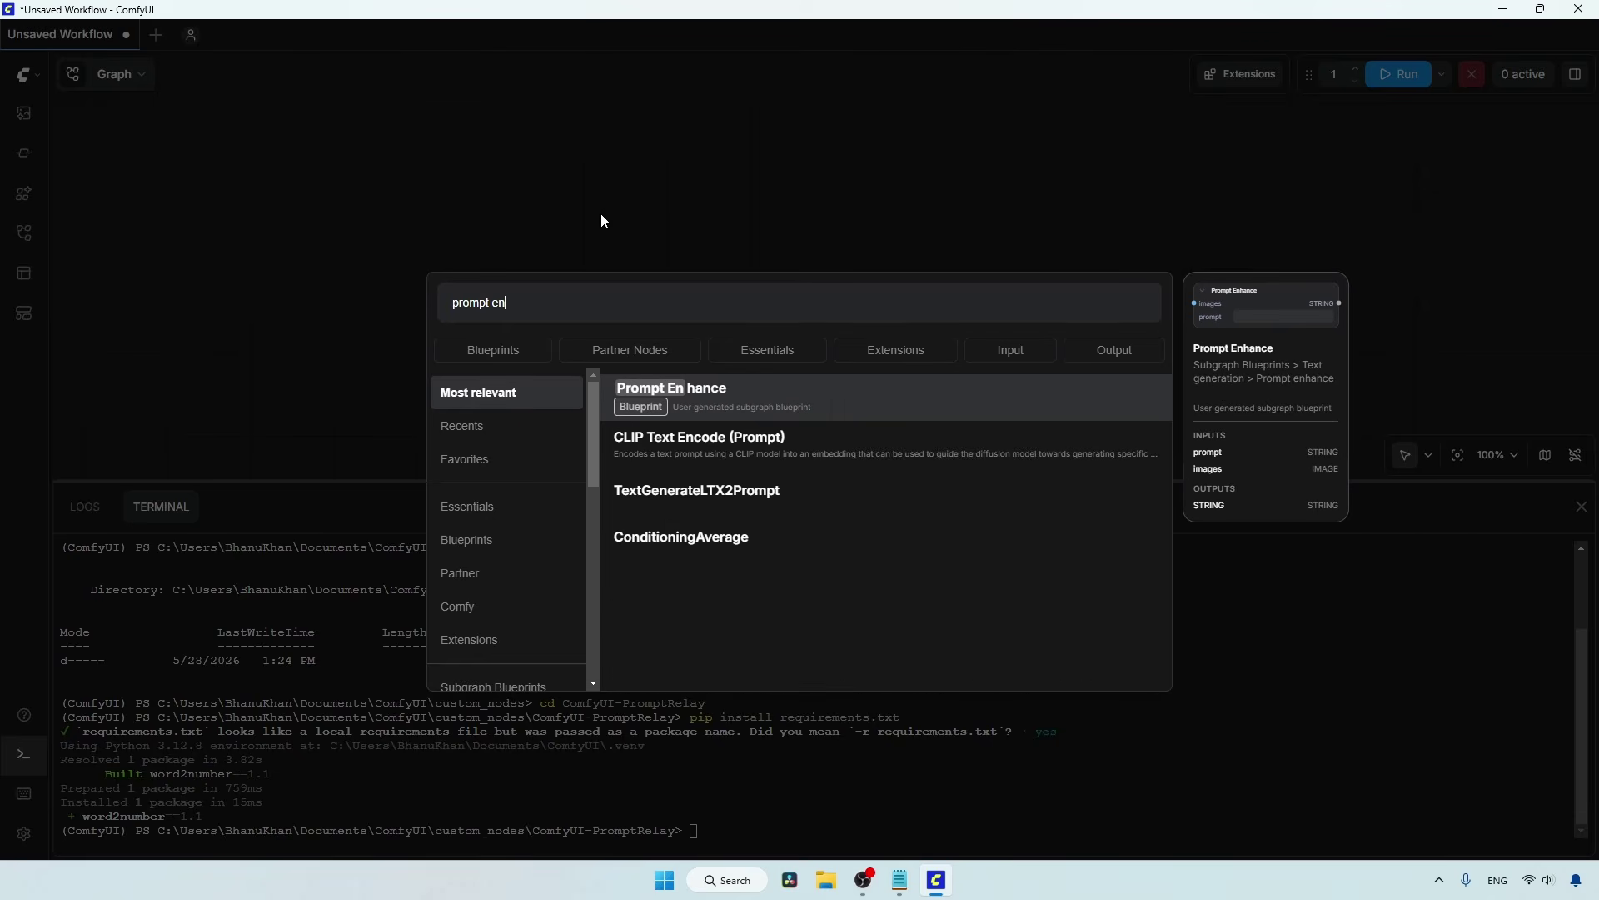
key("ctrl+a")
key("Escape")
Step: Restart ComfyUI desktop and search the node library for "prompt relay" without adding a node
left_click(1579, 9)
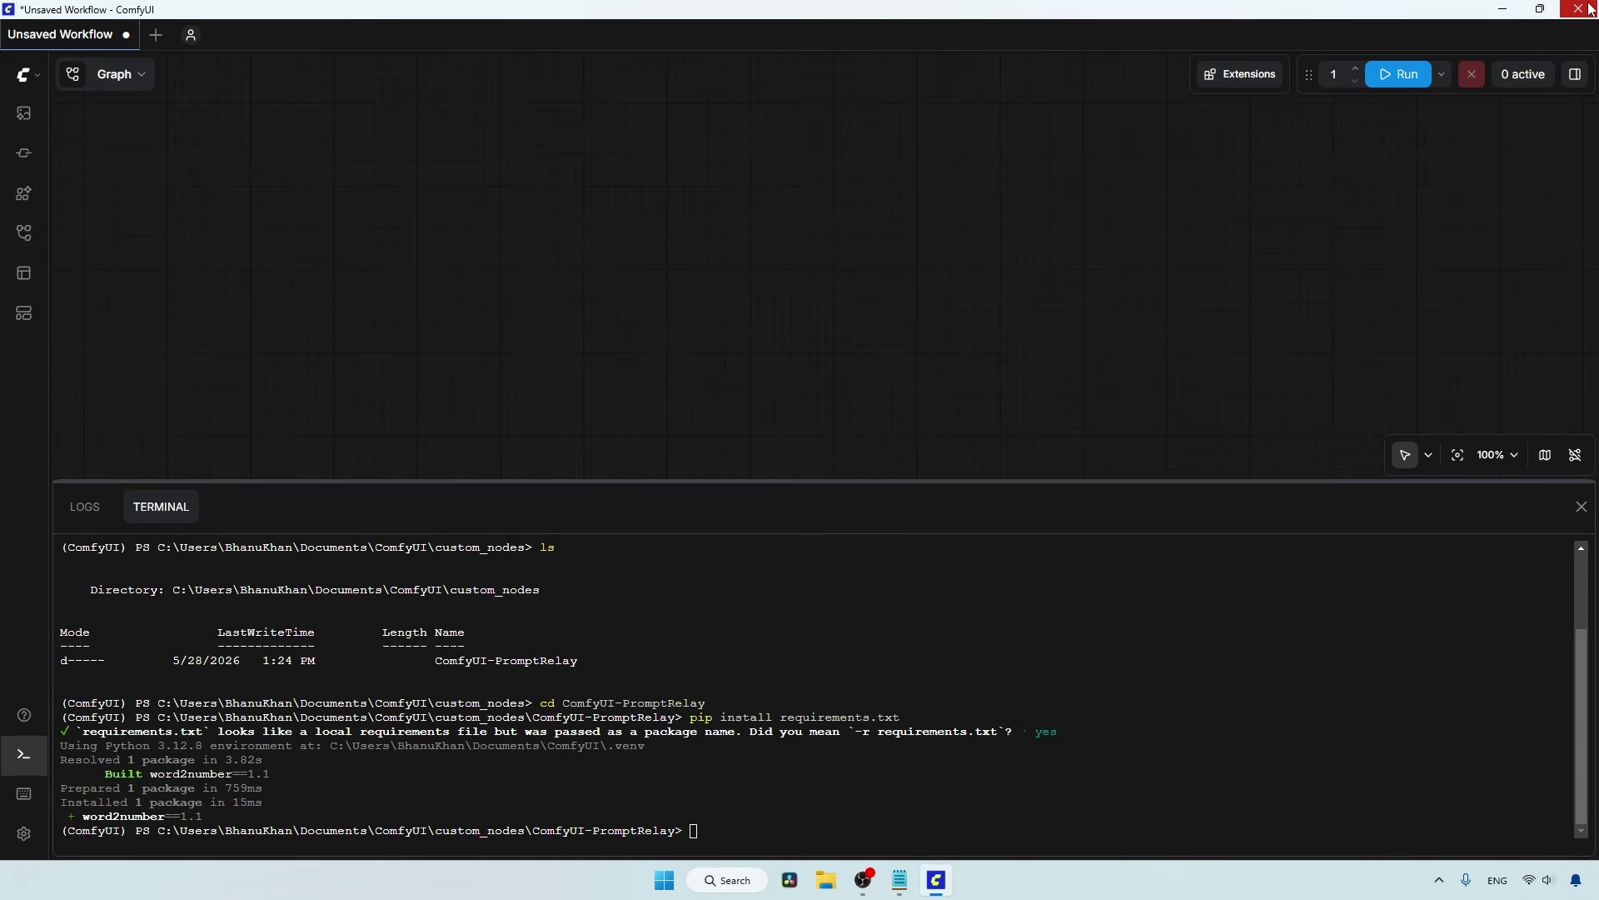
double_click(32, 194)
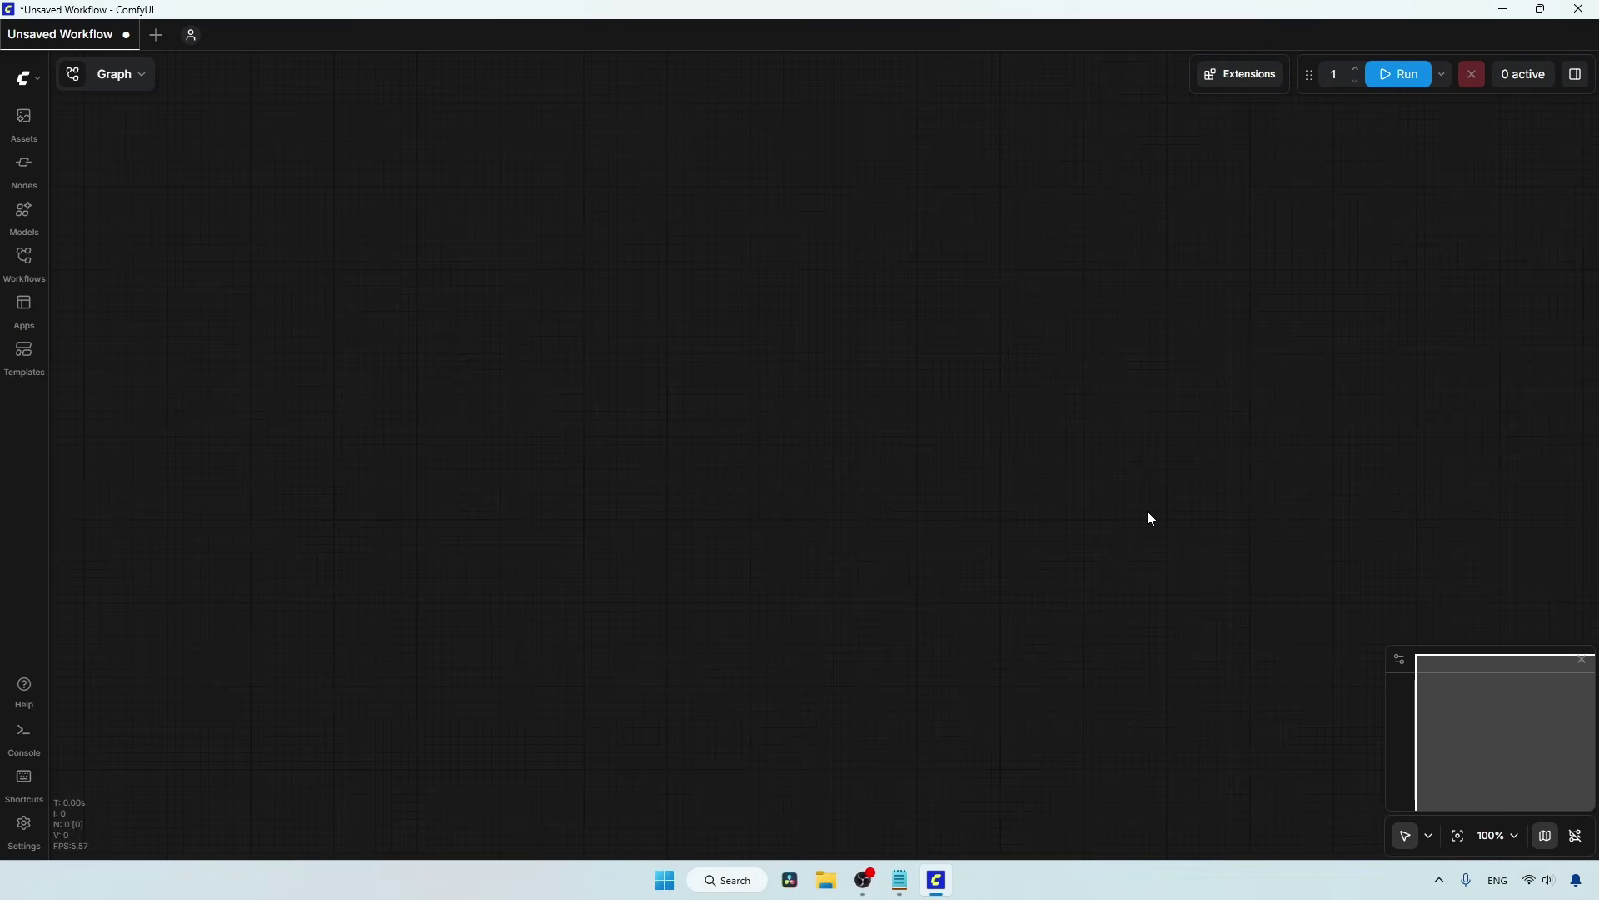
double_click(658, 305)
type("prompt relay")
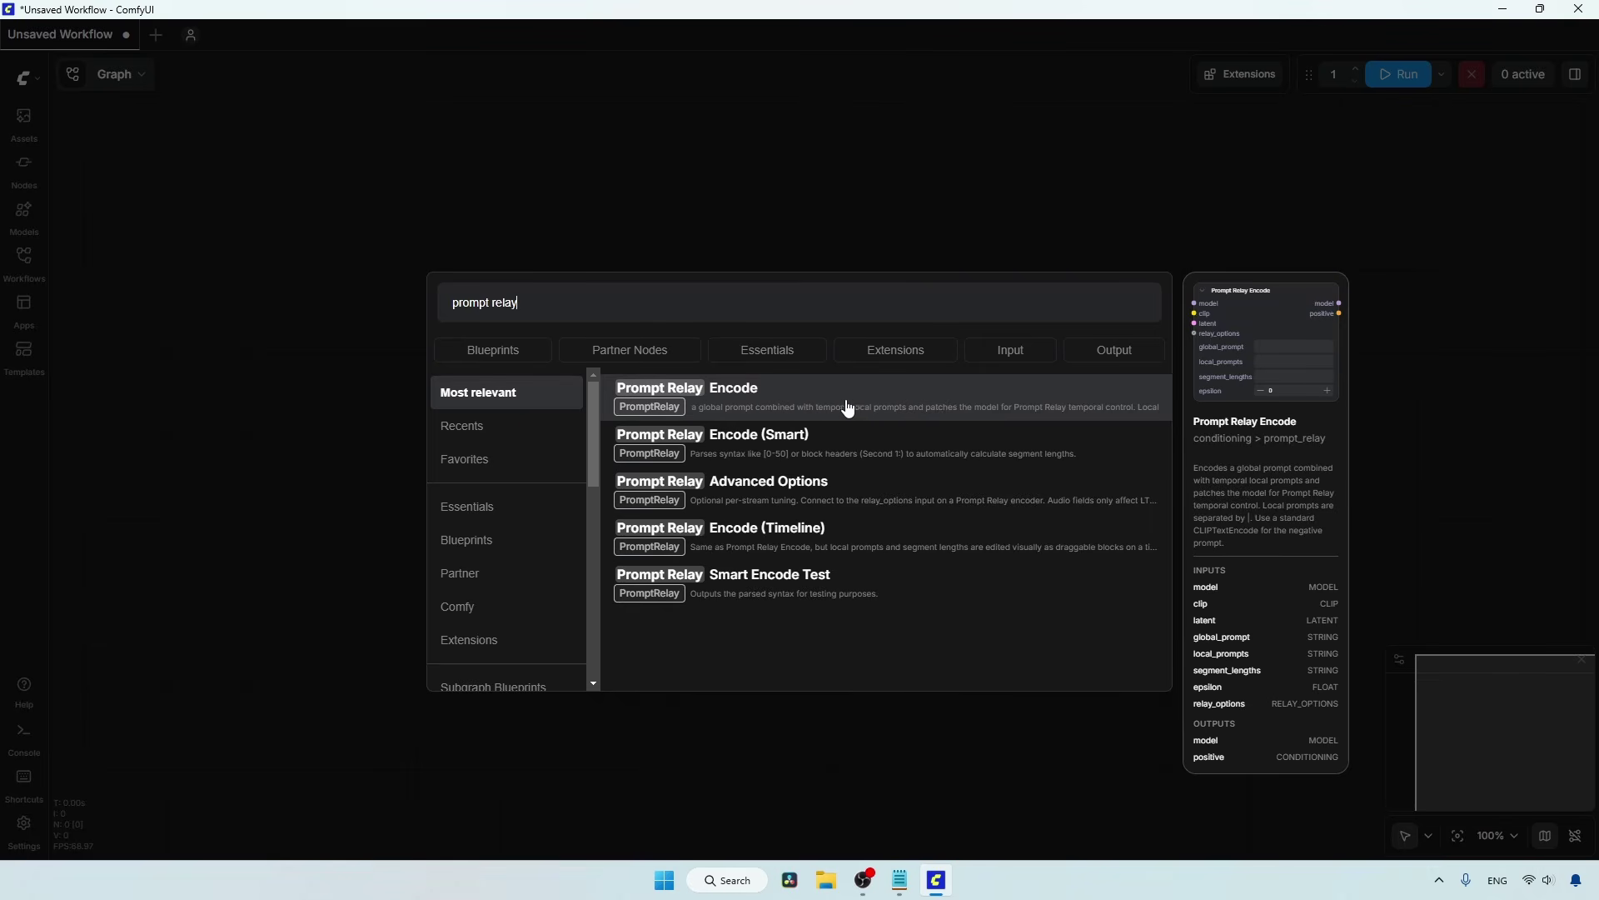
left_click(561, 244)
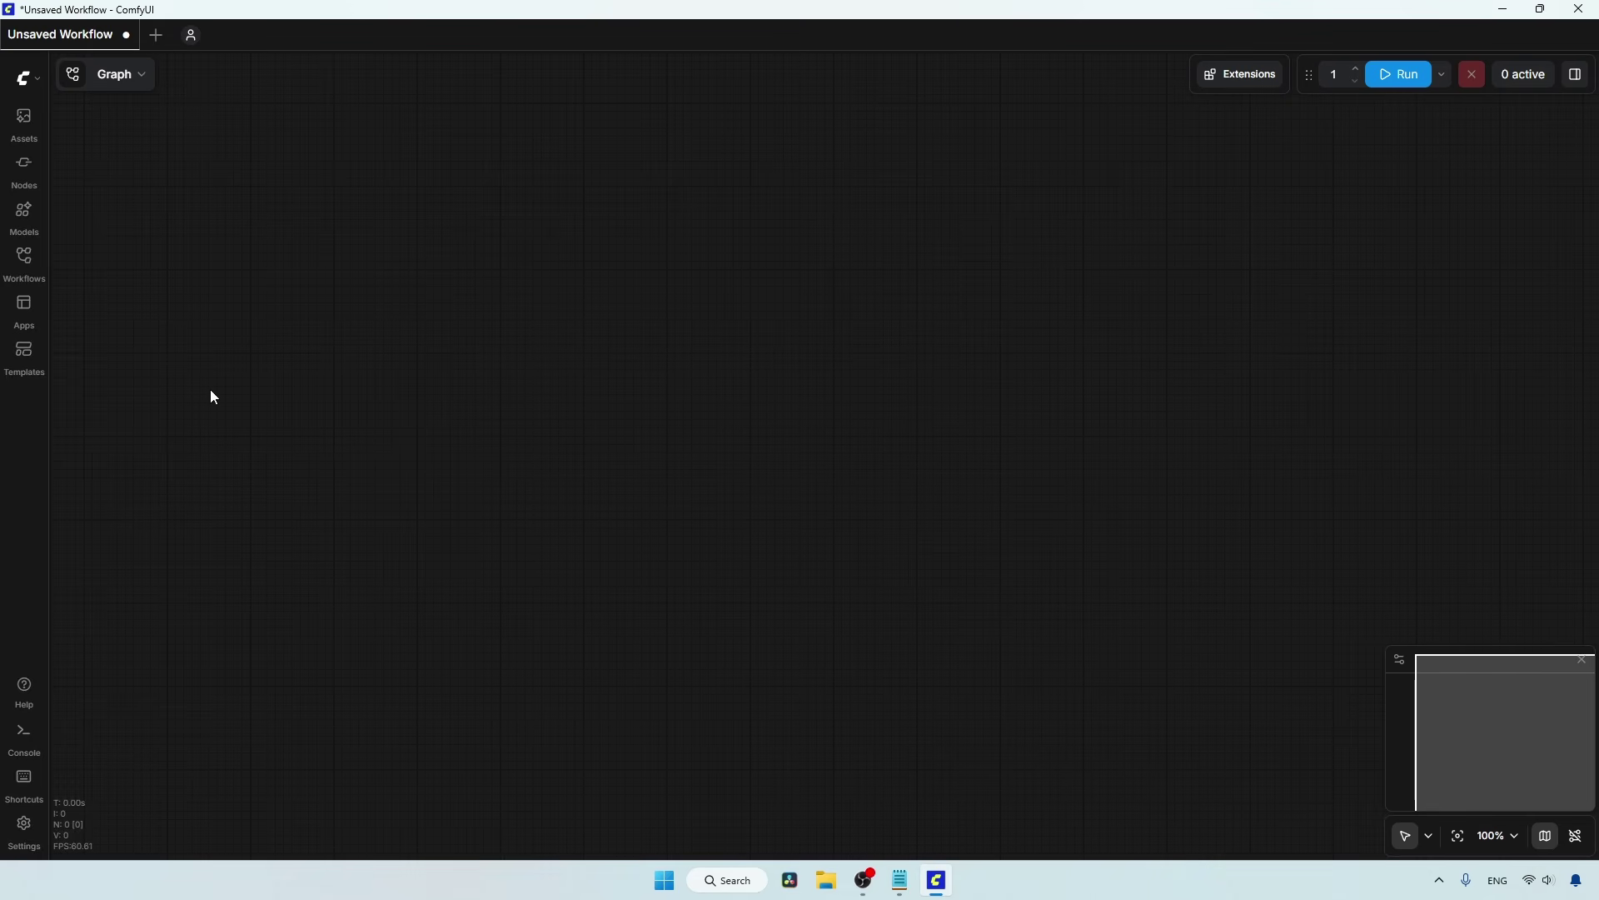
Step: Open the console's terminal, change the directory to custom_nodes, and list its contents with ls
left_click(20, 733)
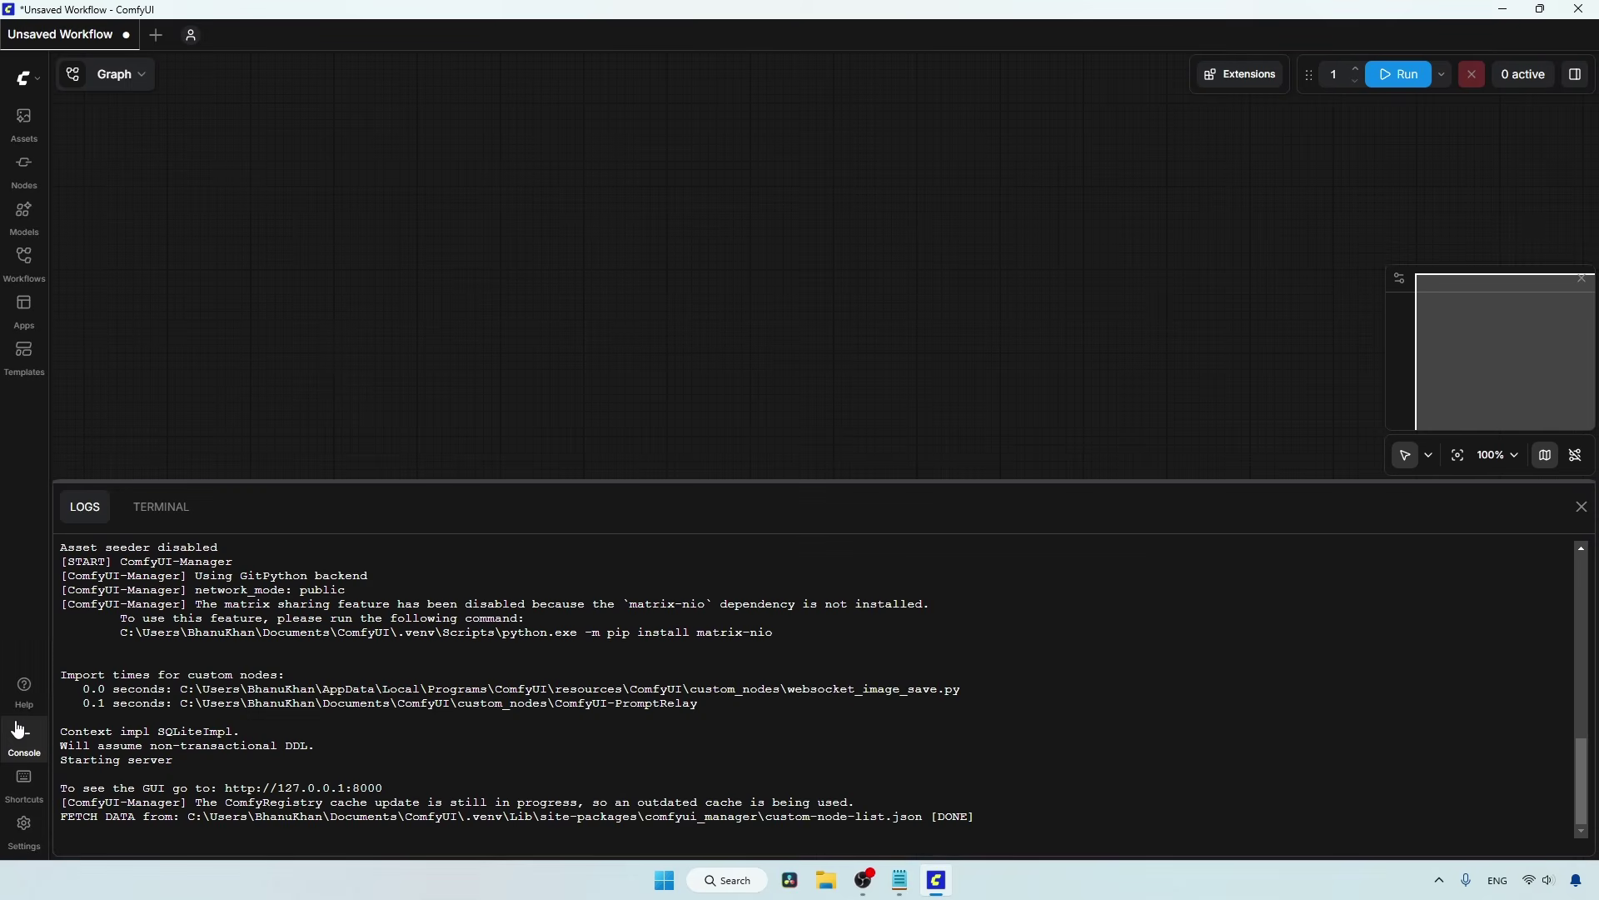
left_click(134, 507)
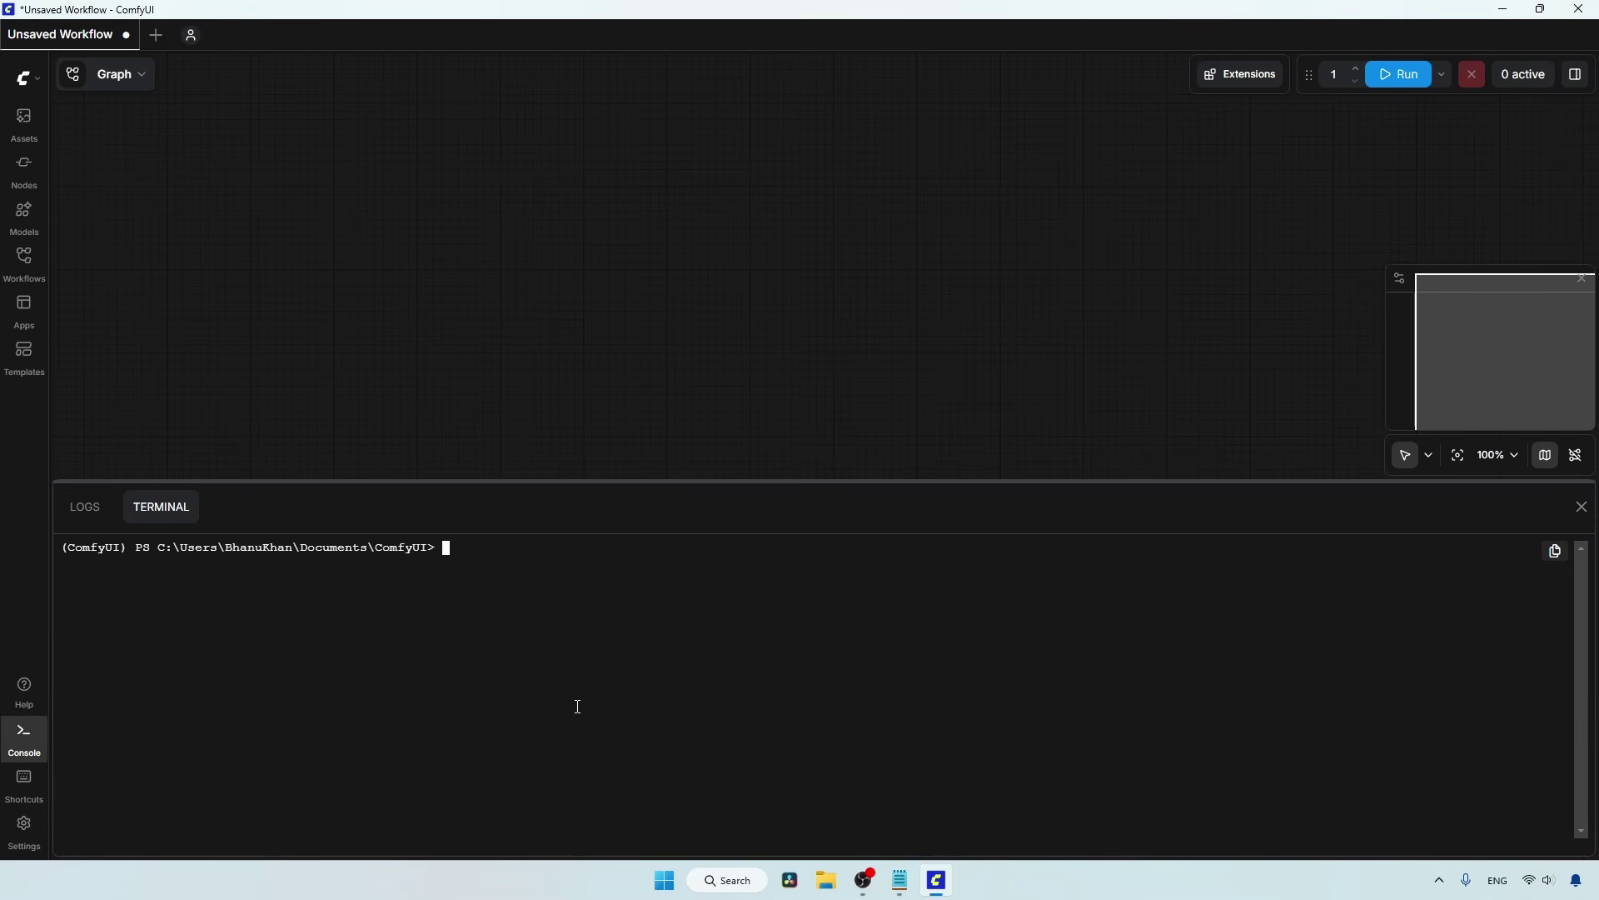
type("cd custom_nodes")
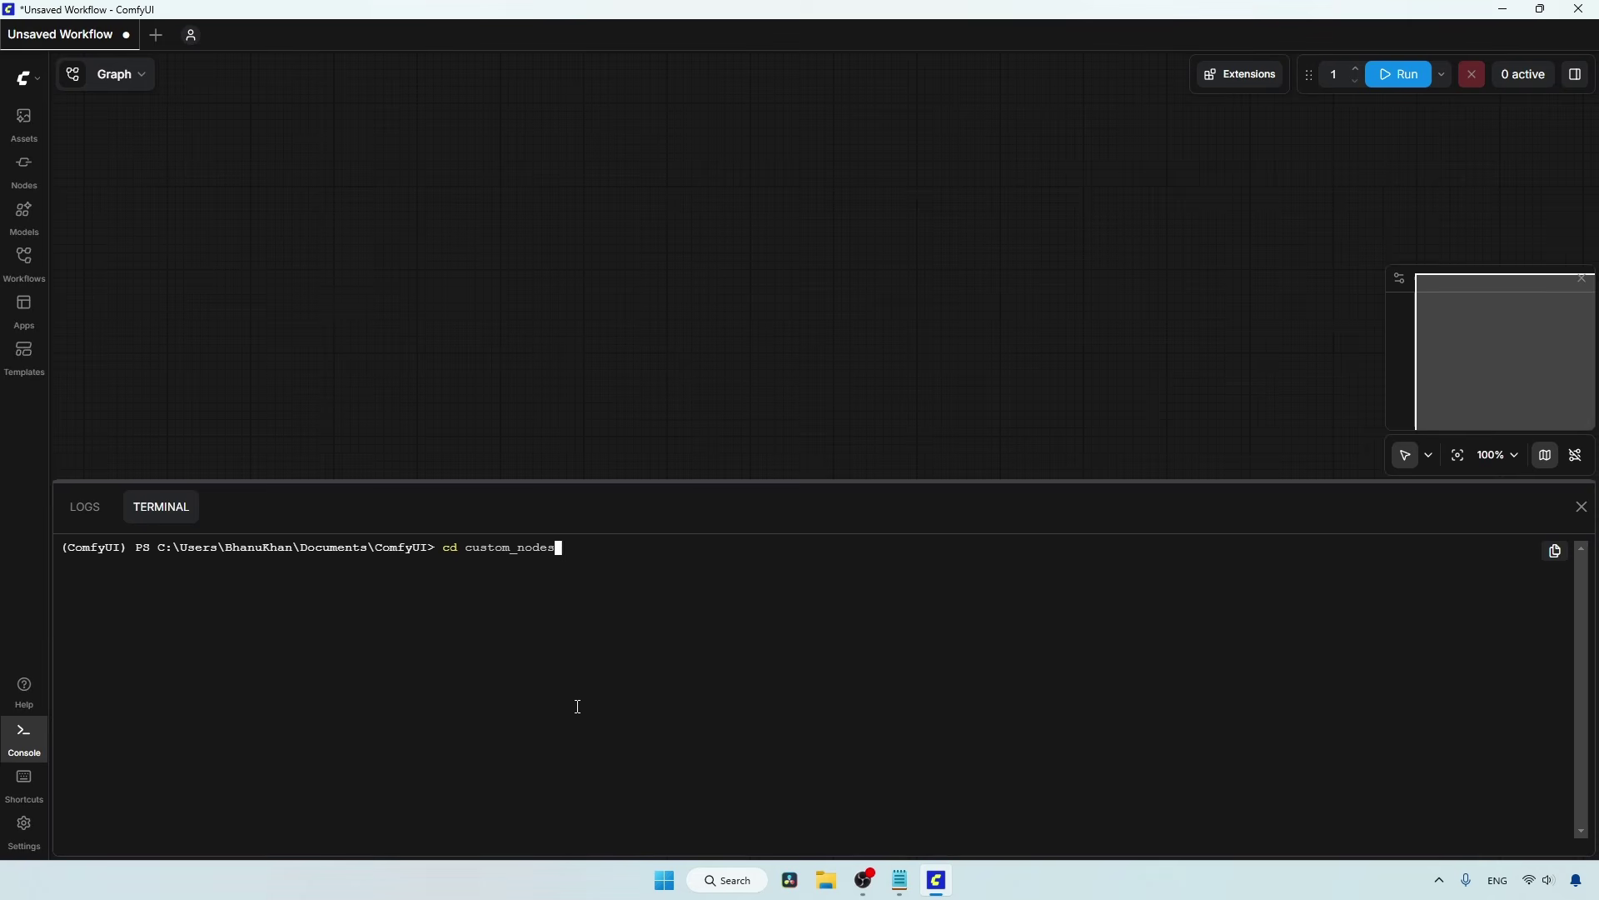
key("Return")
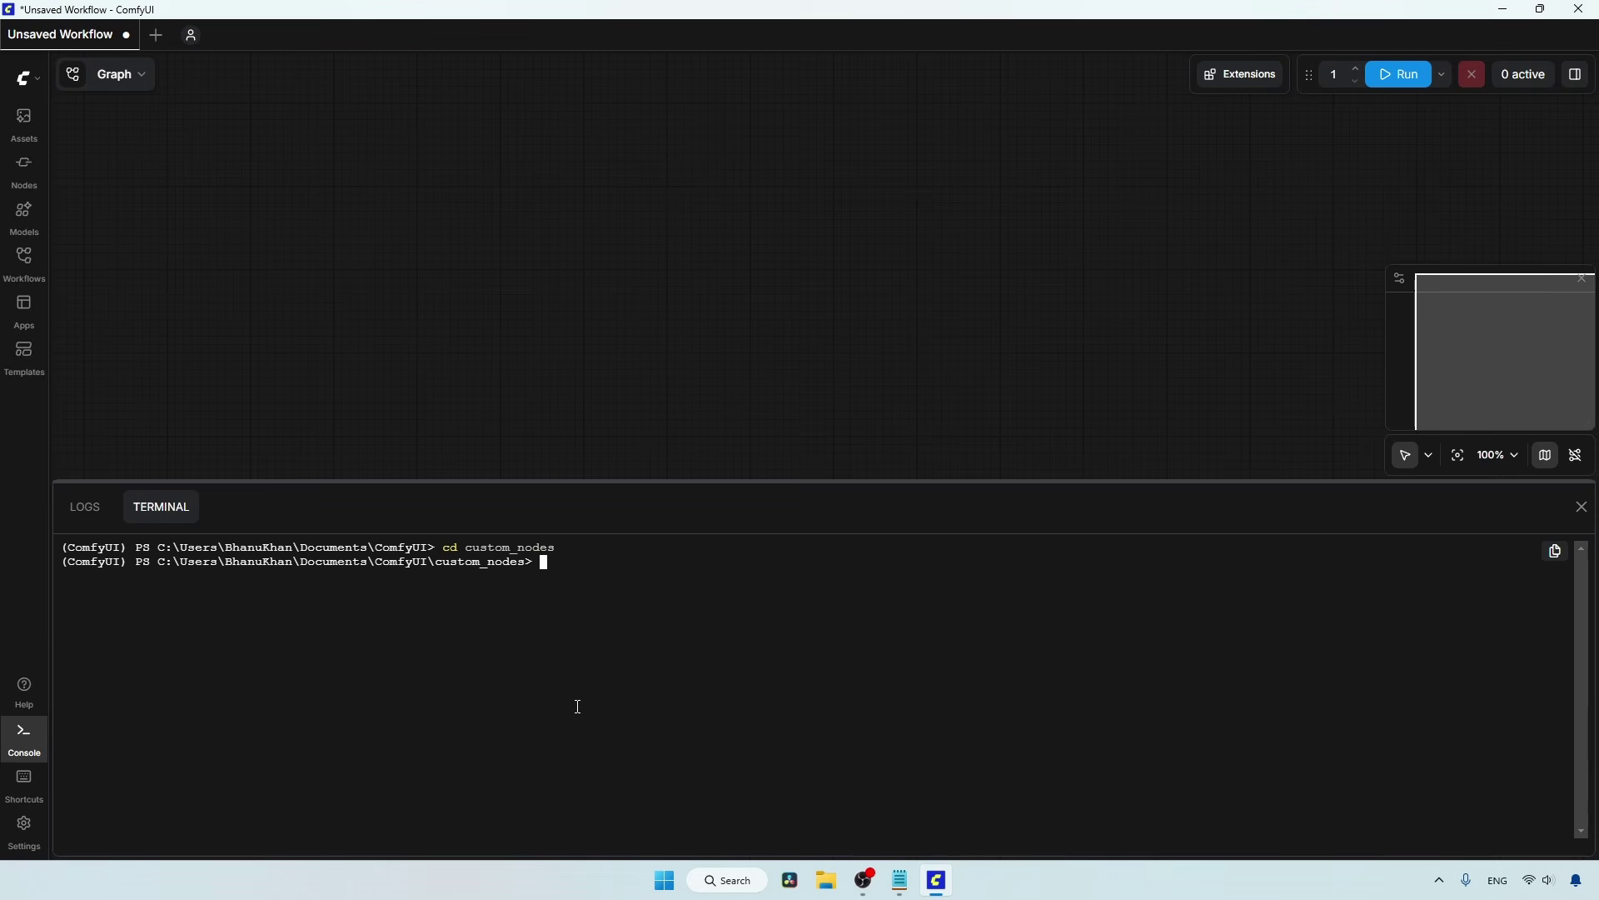
type("ls")
key("Return")
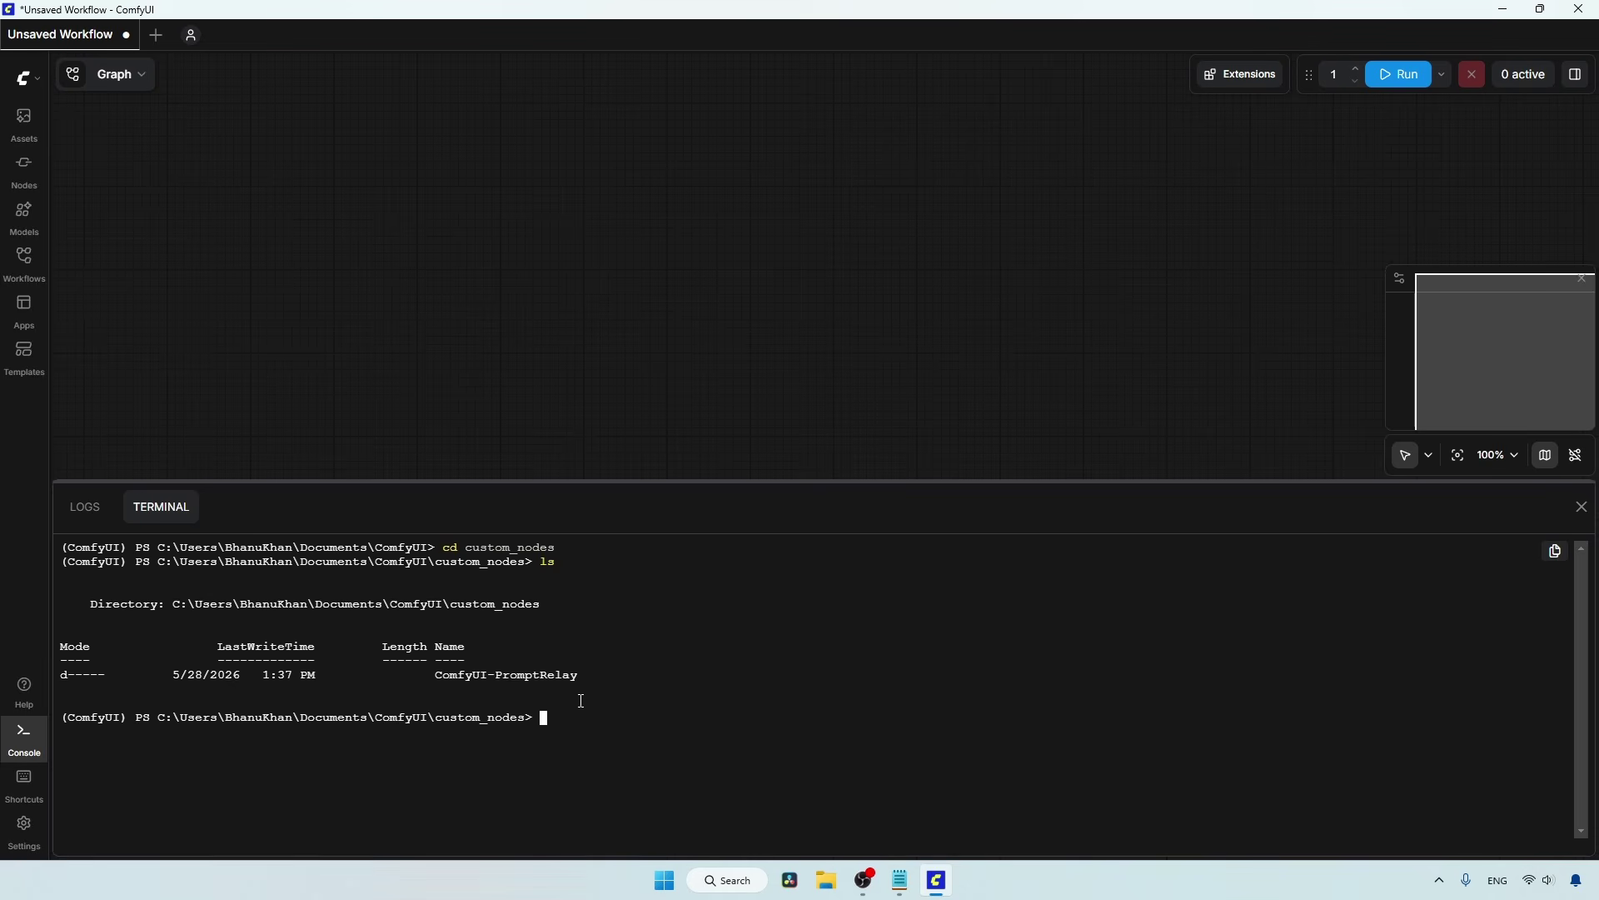
Step: Delete the ComfyUI-PromptRelay folder using remove-item with -Recurse -Force and its copied name, and list custom_nodes again with ls
left_click_drag(587, 676, 437, 673)
right_click(436, 673)
left_click(499, 574)
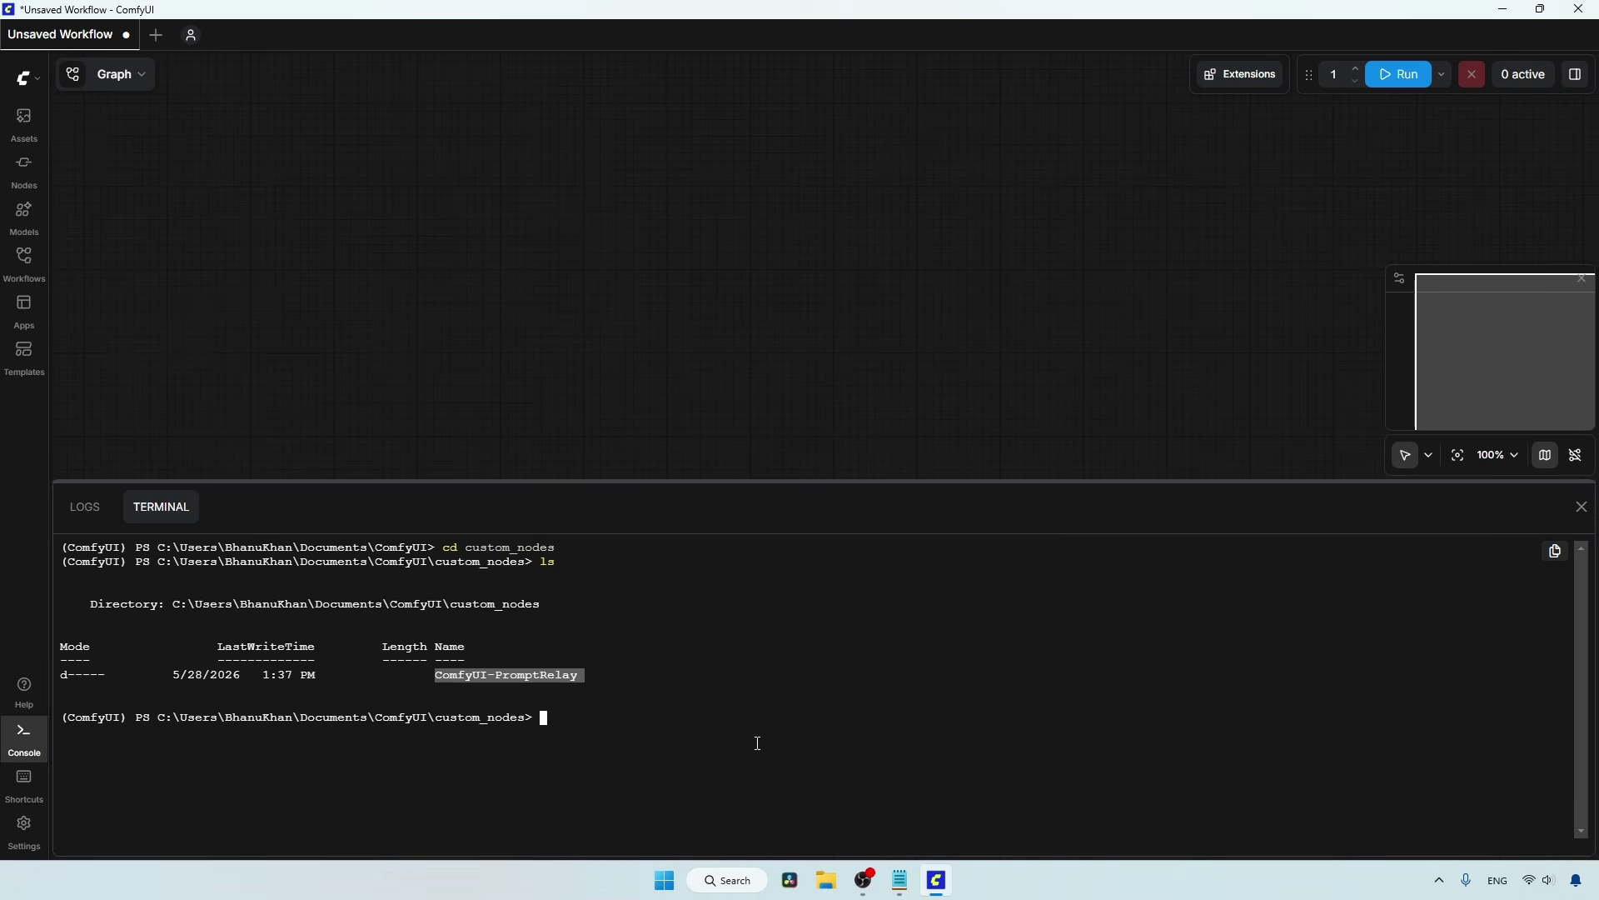
type("remove-item")
right_click(758, 742)
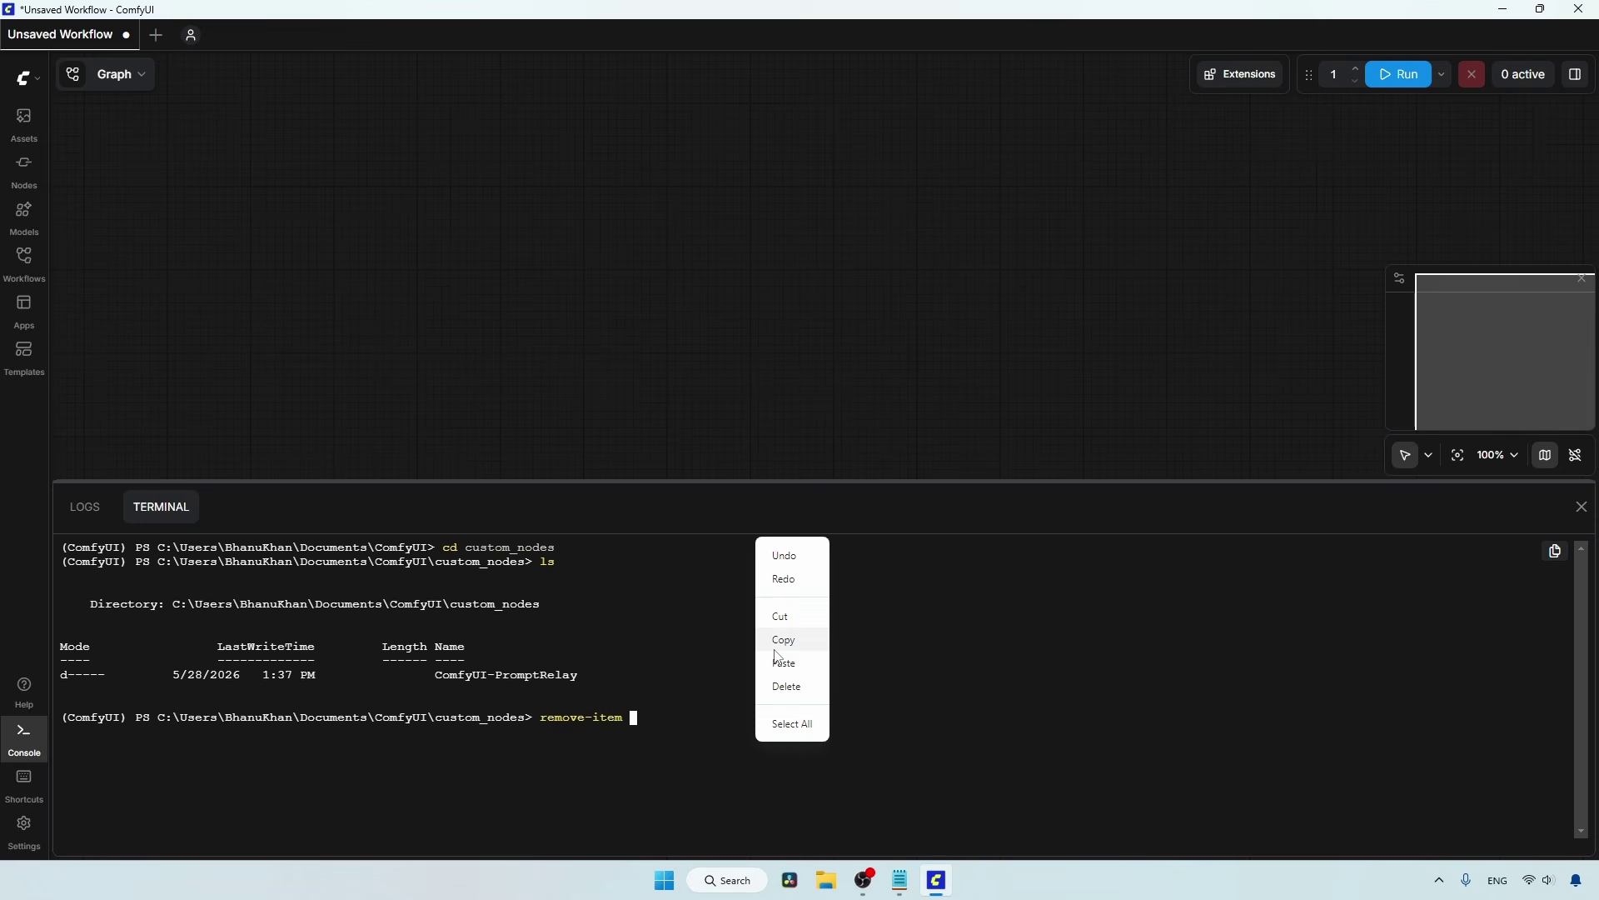
left_click(783, 660)
type("-Rescurse")
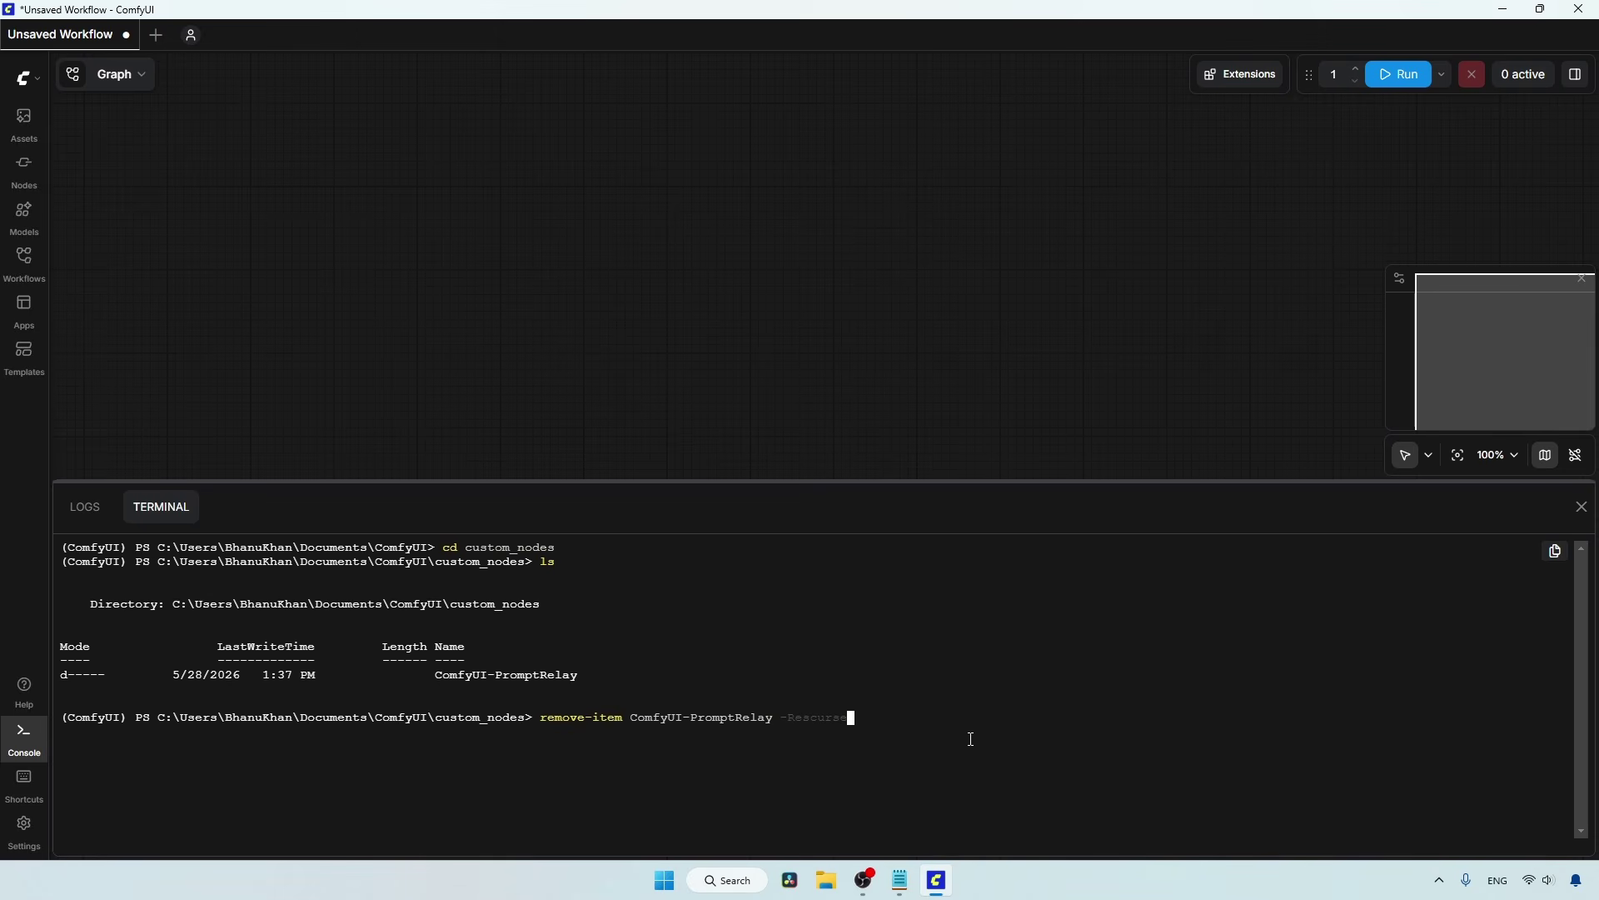
key("Left")
key("Left")
key("Left")
key("Left")
key("Left")
key("BackSpace")
key("End")
type("-Force")
key("Return")
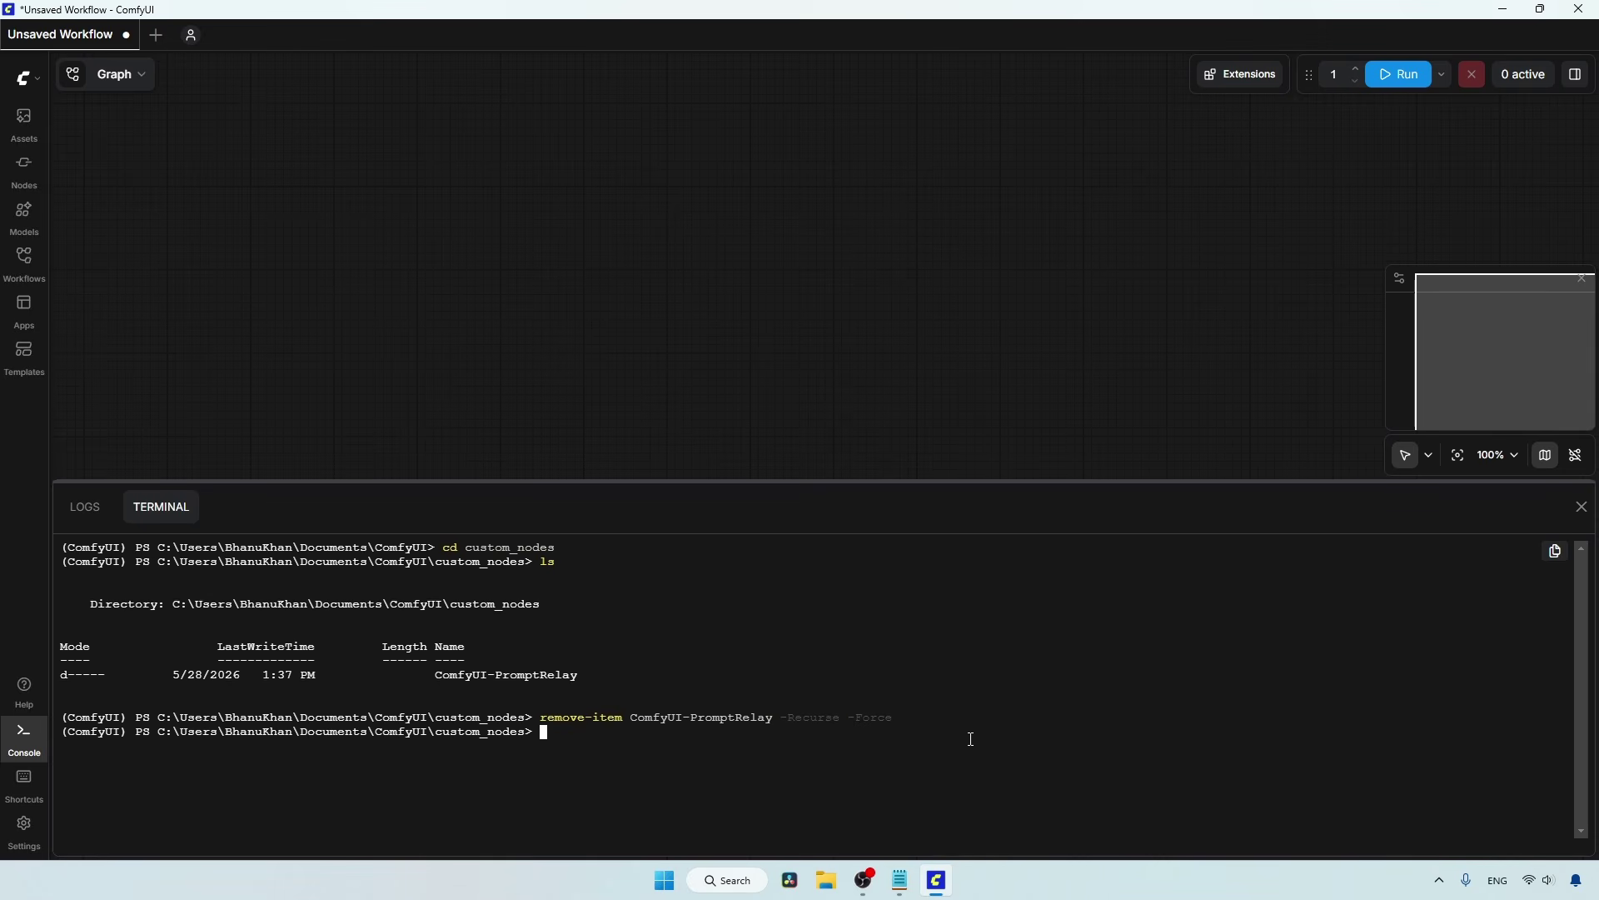
type("ls")
key("Return")
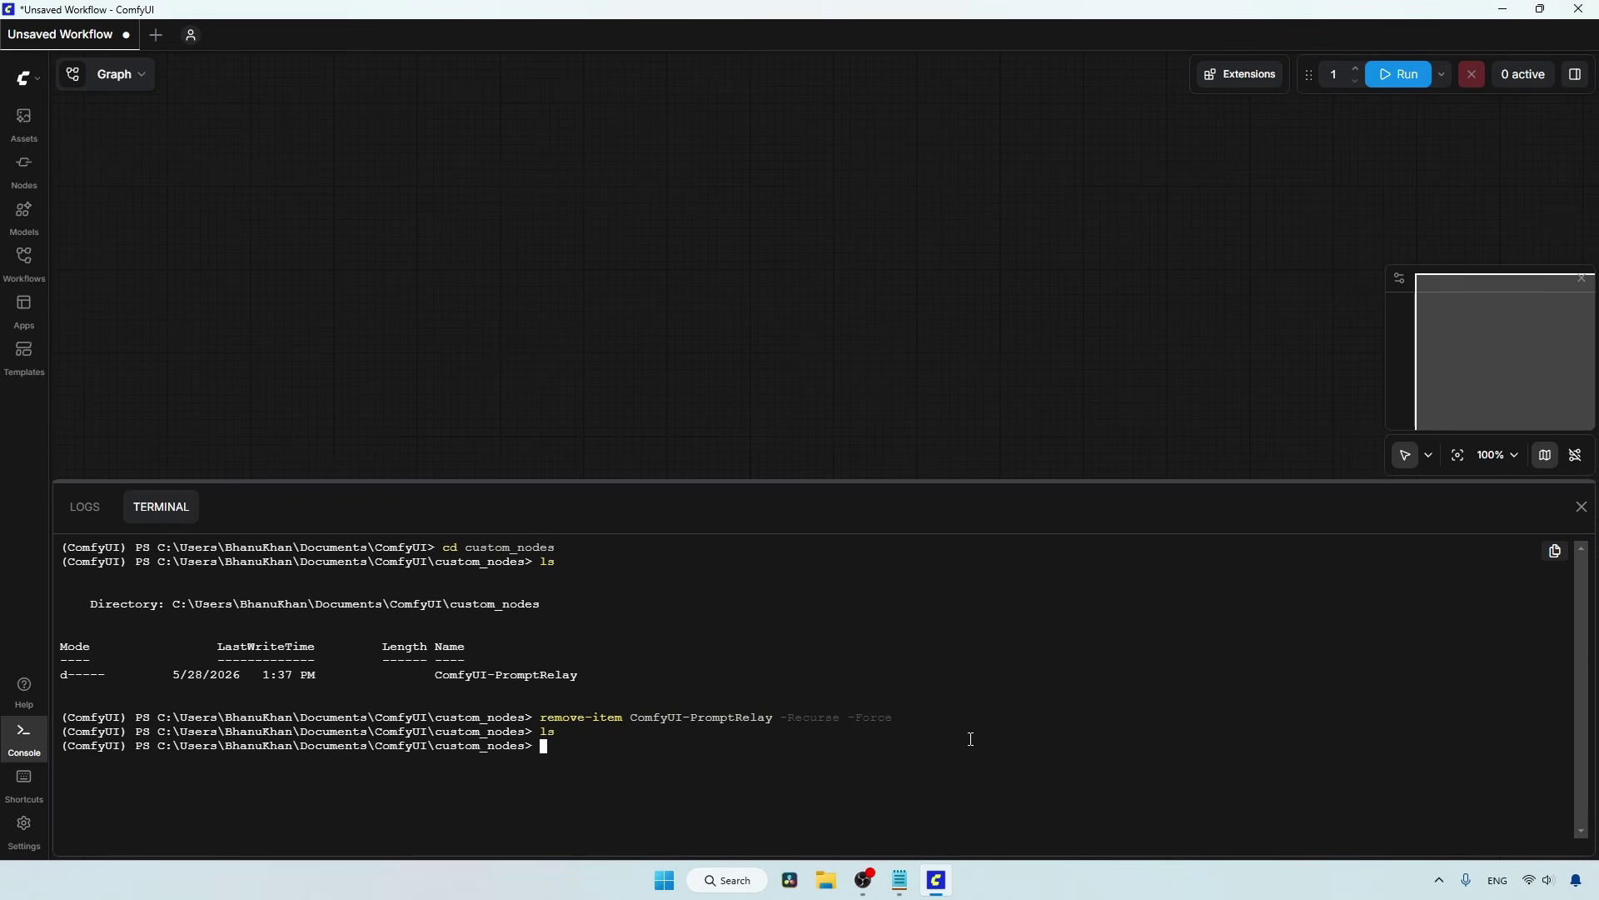